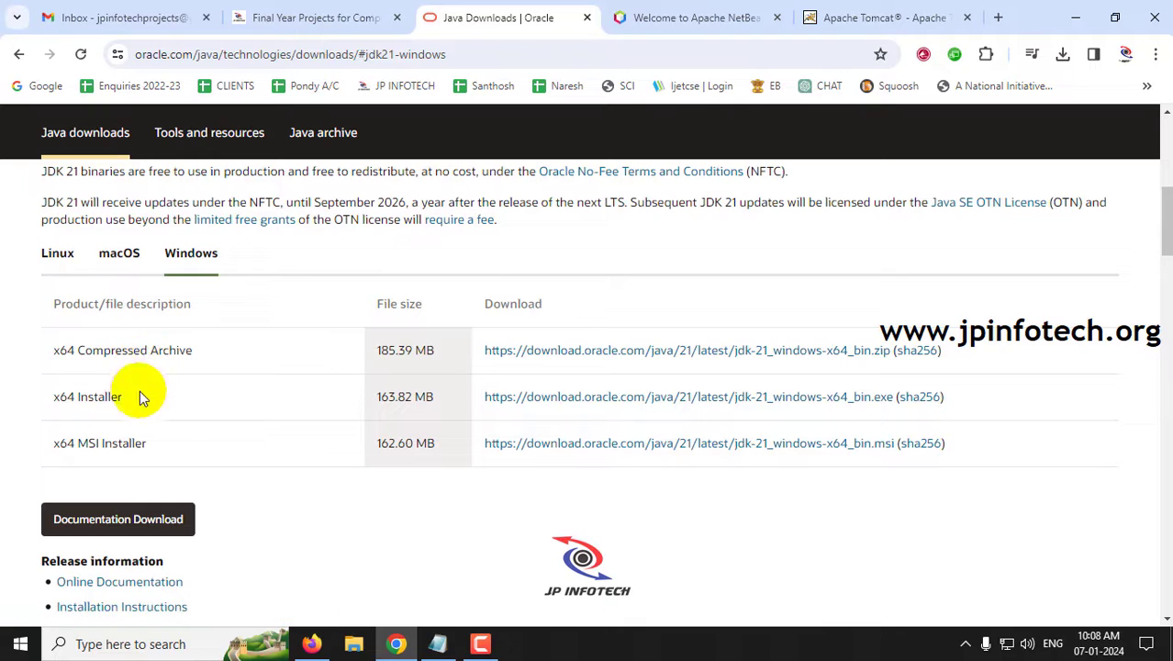
- Switch the Oracle JDK 21 downloads to Windows and highlight the x64 Installer row
{"action": "left_click", "coordinate": [118, 261]}
{"action": "left_click", "coordinate": [200, 264]}
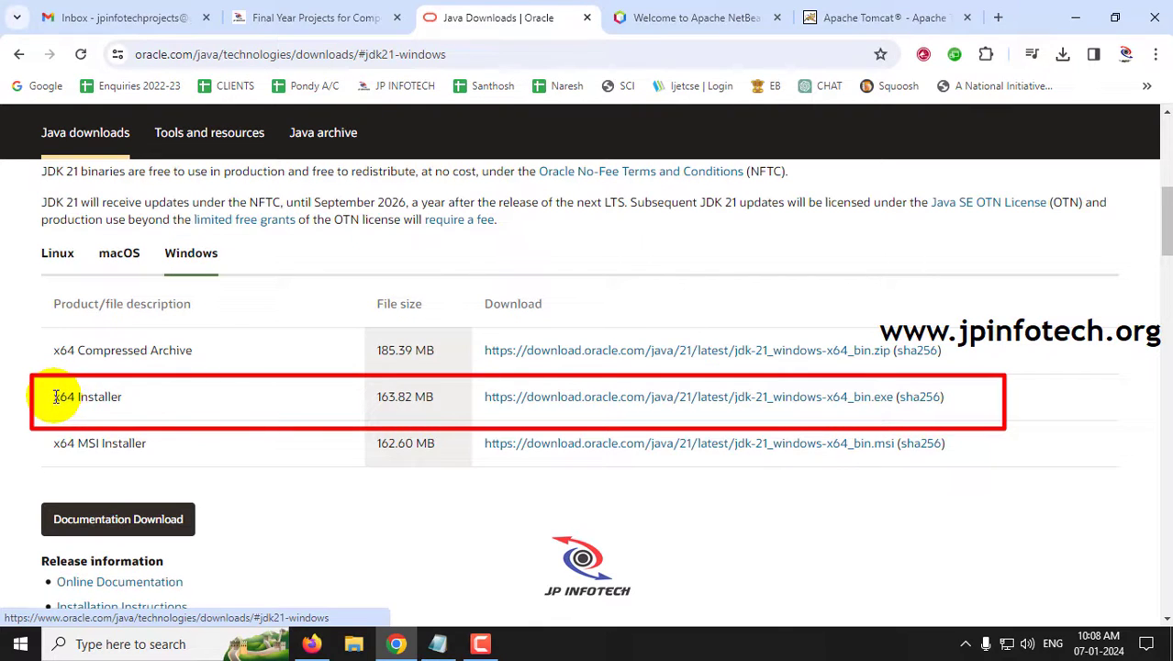
{"action": "left_click_drag", "start_coordinate": [55, 397], "coordinate": [157, 398]}
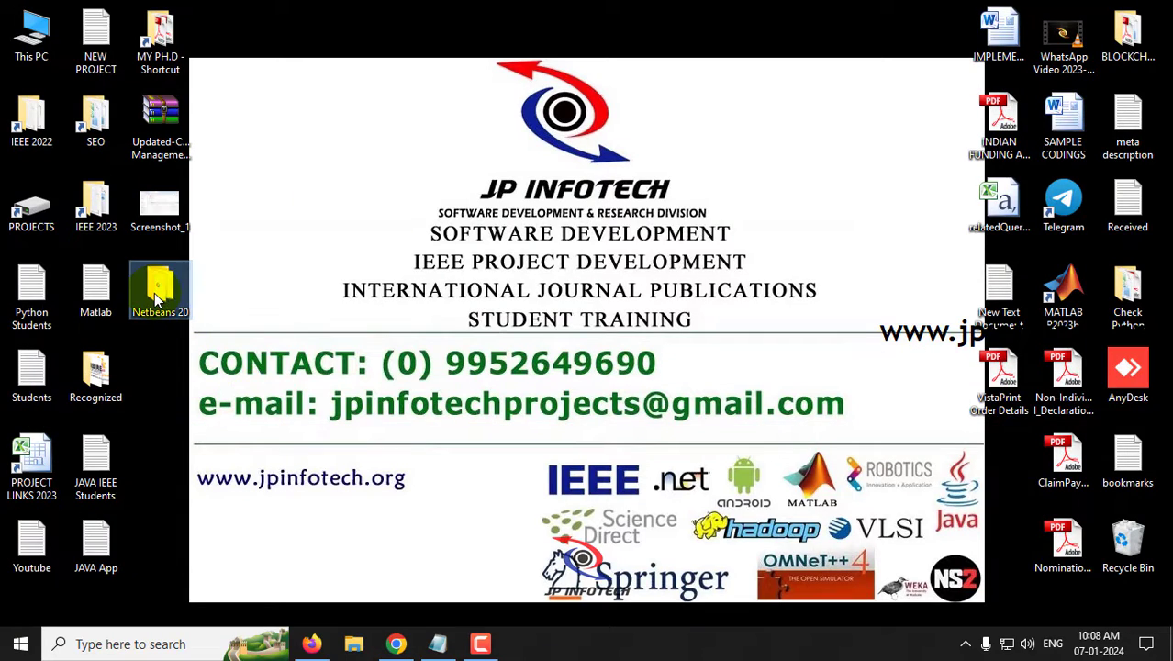
- In the Netbeans 20 folder, check the jdk-21_windows-x64_bin installer's size on disk (163 MB)
{"action": "double_click", "coordinate": [156, 297]}
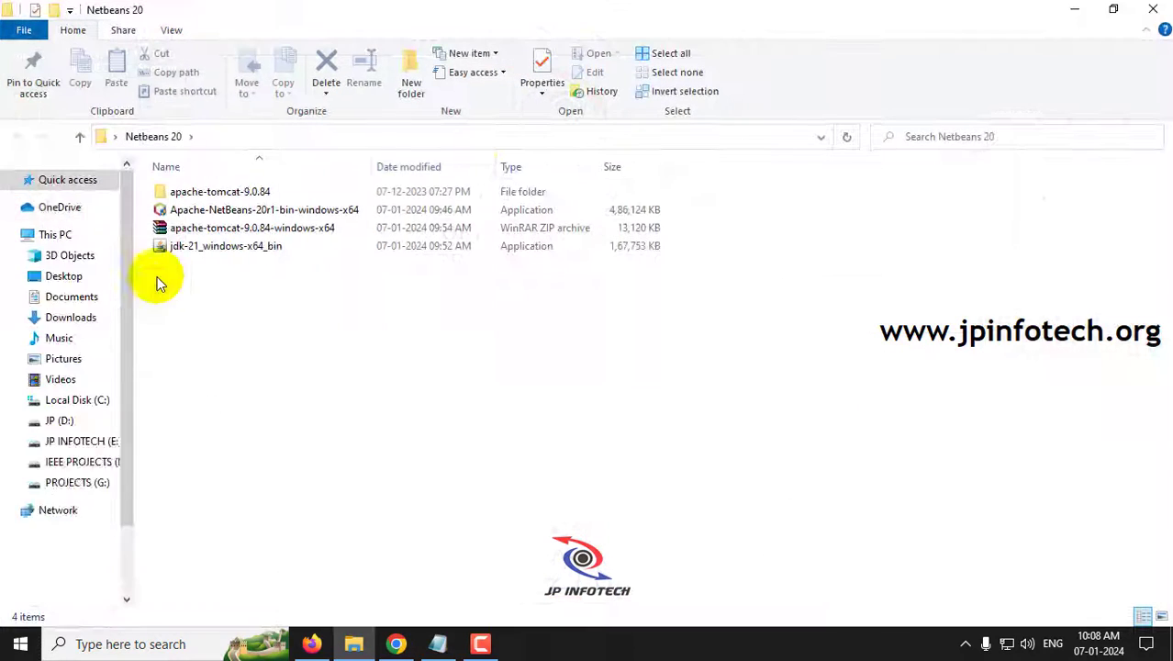
{"action": "right_click", "coordinate": [257, 248]}
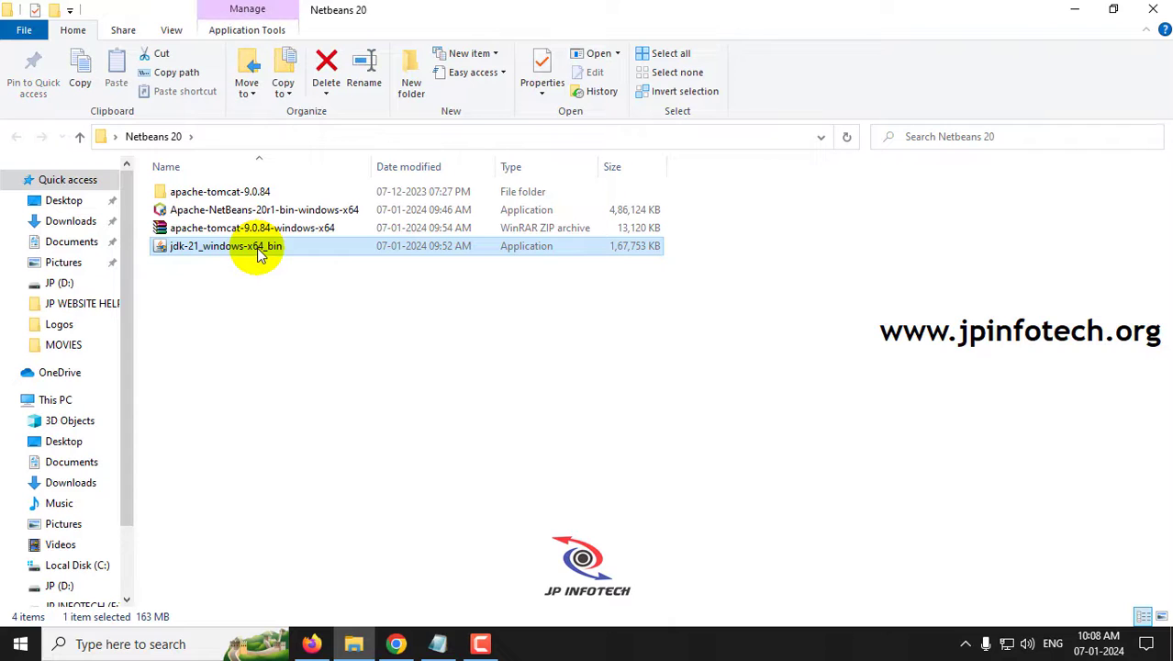
{"action": "left_click", "coordinate": [302, 612]}
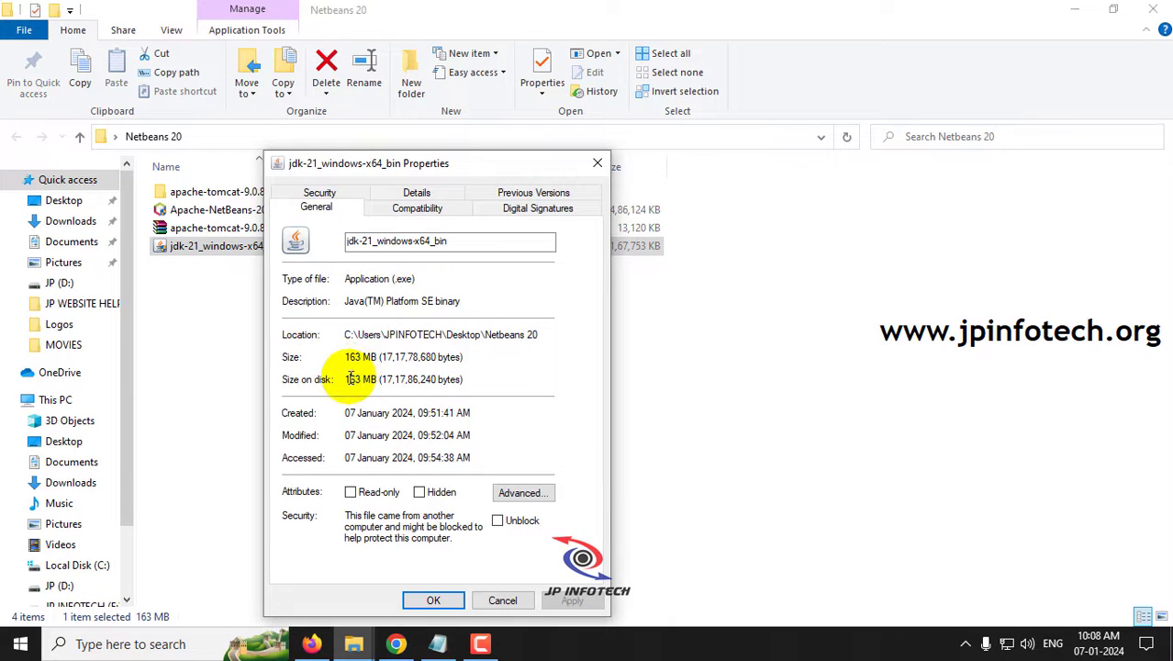
{"action": "left_click_drag", "start_coordinate": [346, 379], "coordinate": [459, 375]}
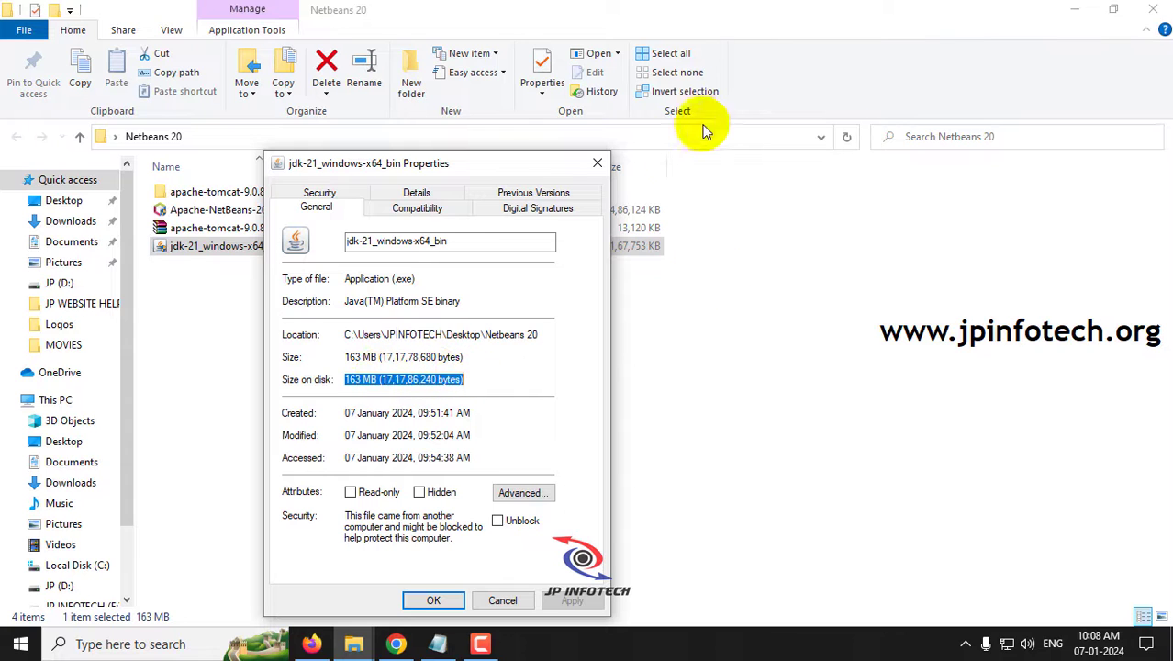
{"action": "left_click", "coordinate": [596, 163]}
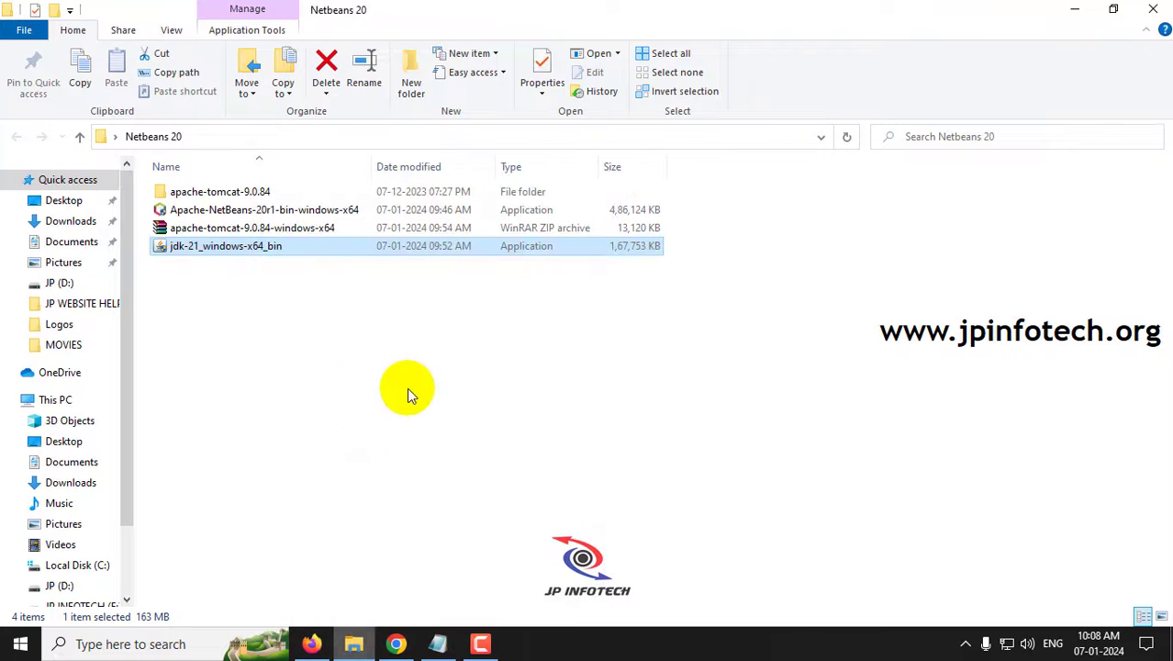
{"action": "left_click", "coordinate": [395, 643]}
- On the Apache NetBeans 20 download page, highlight the Windows x64 installer under Installers and Packages
{"action": "left_click", "coordinate": [689, 19]}
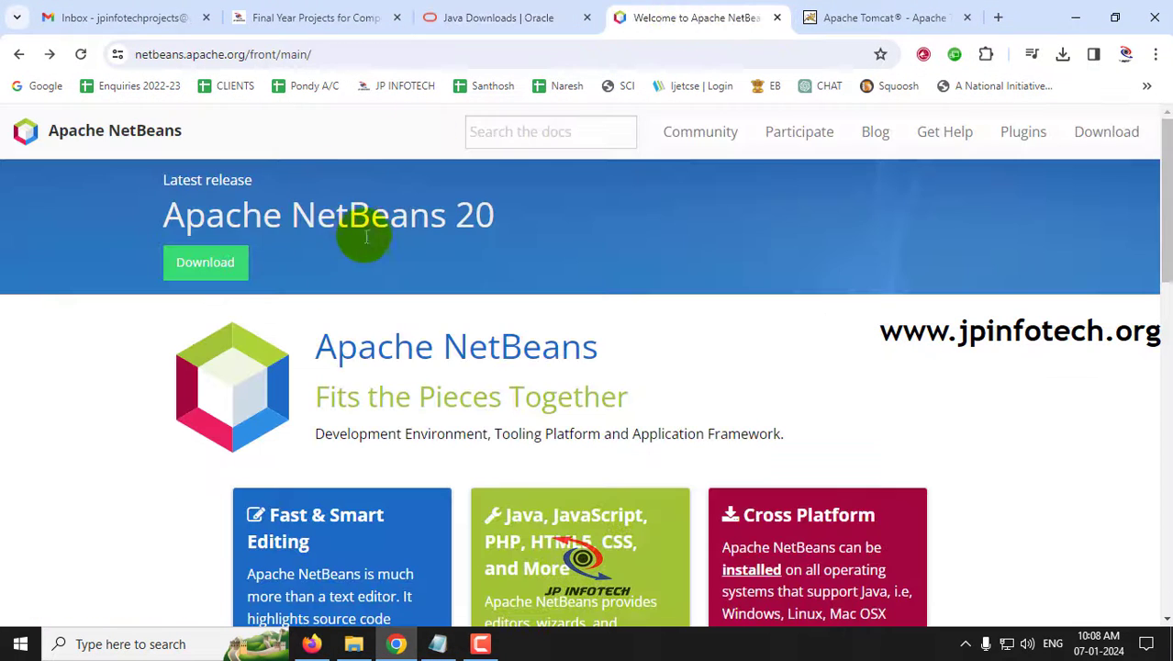
{"action": "left_click", "coordinate": [204, 274]}
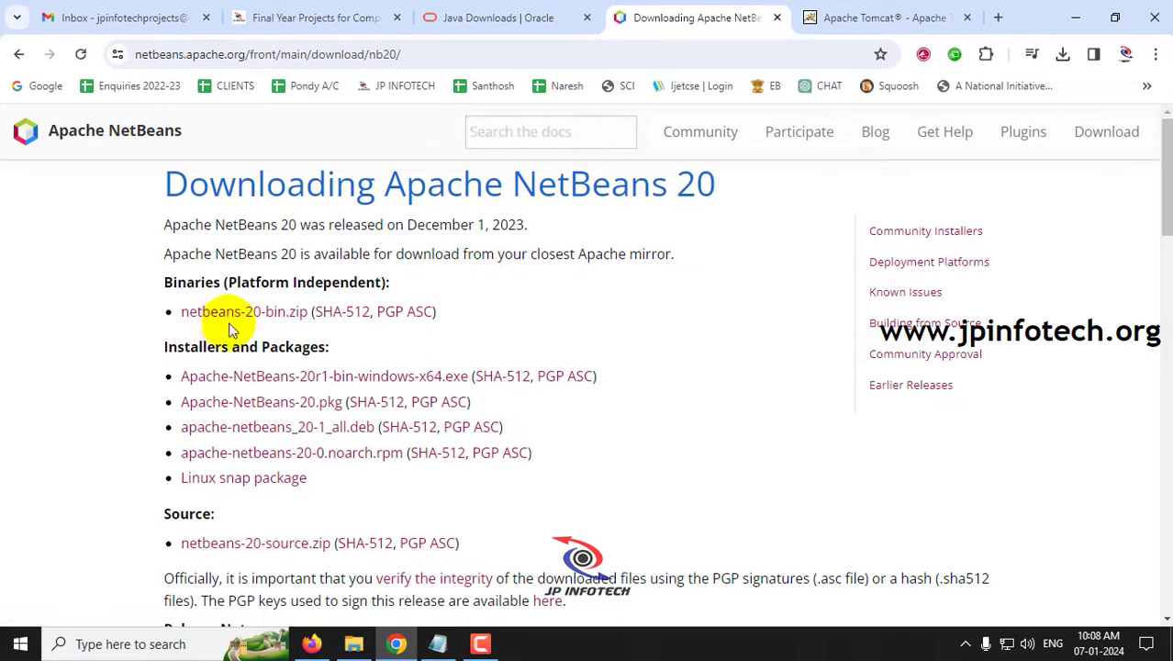
{"action": "left_click_drag", "start_coordinate": [164, 346], "coordinate": [341, 352]}
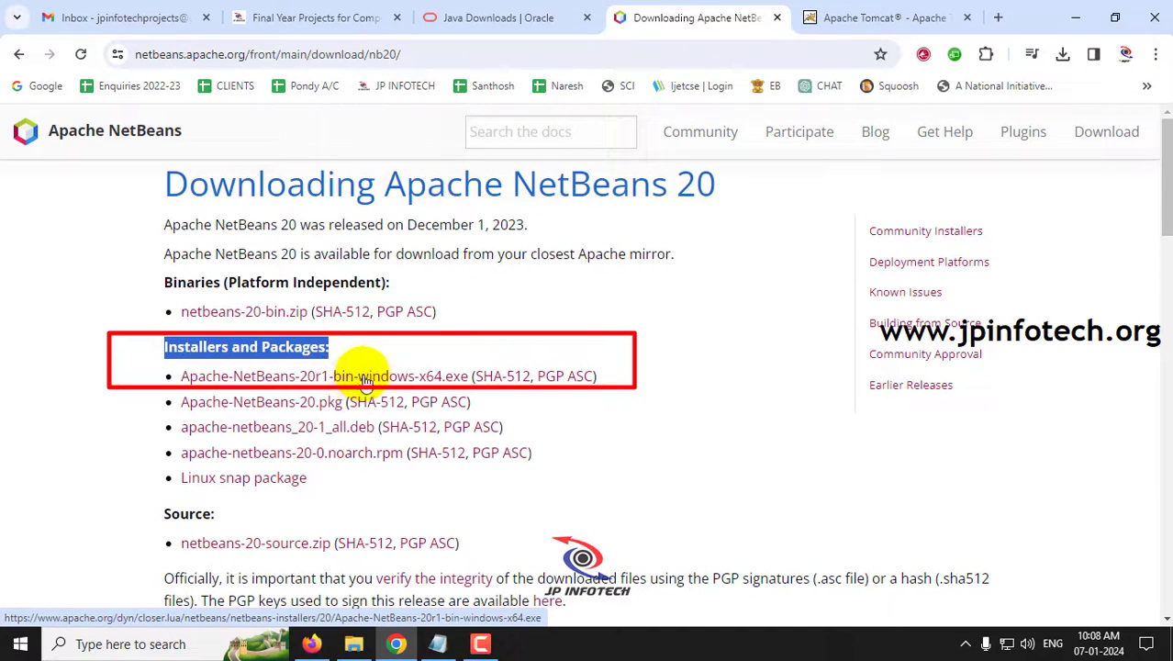
{"action": "left_click_drag", "start_coordinate": [606, 376], "coordinate": [177, 395]}
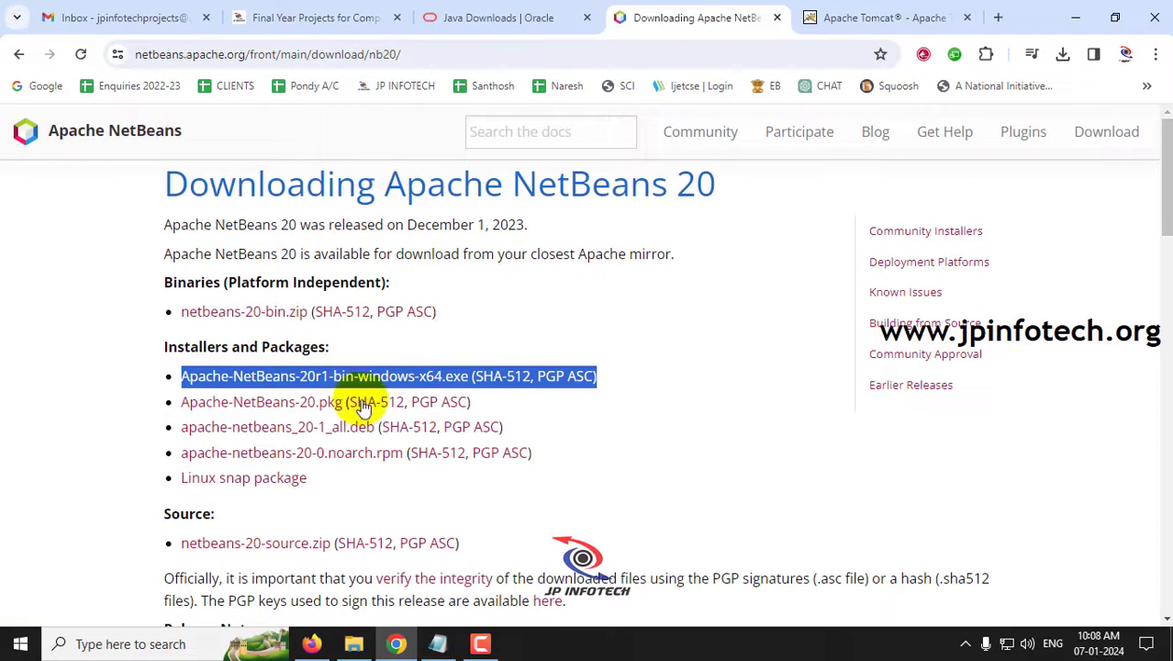
{"action": "left_click", "coordinate": [360, 643]}
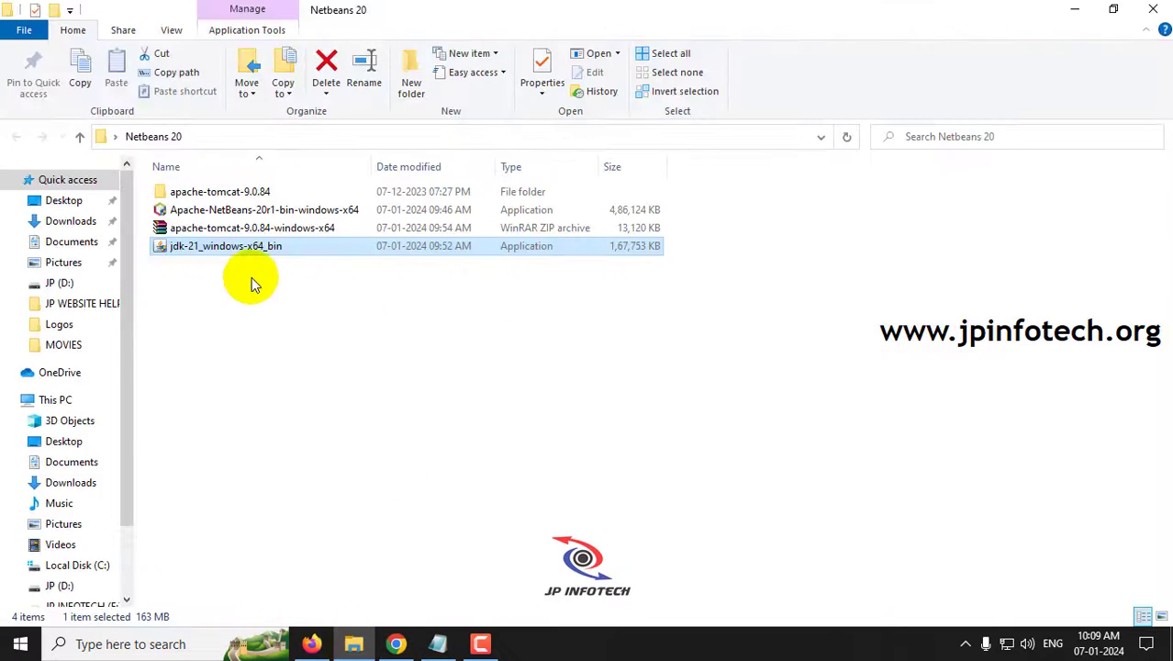
- Check the Apache-NetBeans-20r1 installer's properties (474 MB), then minimize File Explorer
{"action": "left_click", "coordinate": [237, 210]}
{"action": "right_click", "coordinate": [236, 210]}
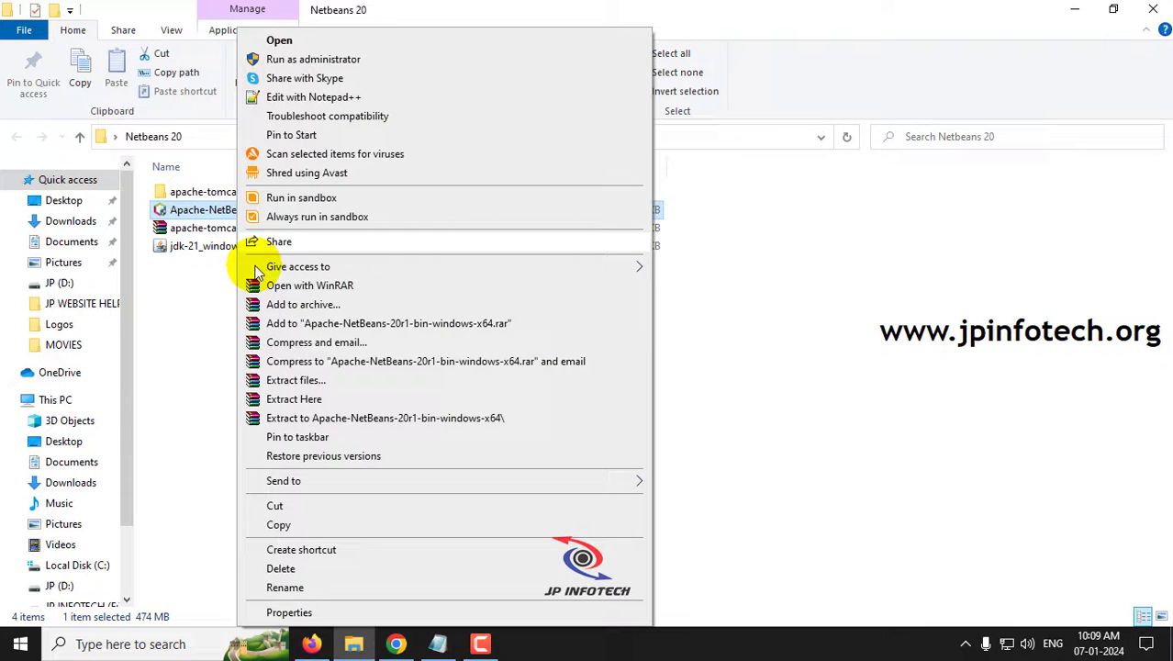
{"action": "left_click", "coordinate": [288, 612]}
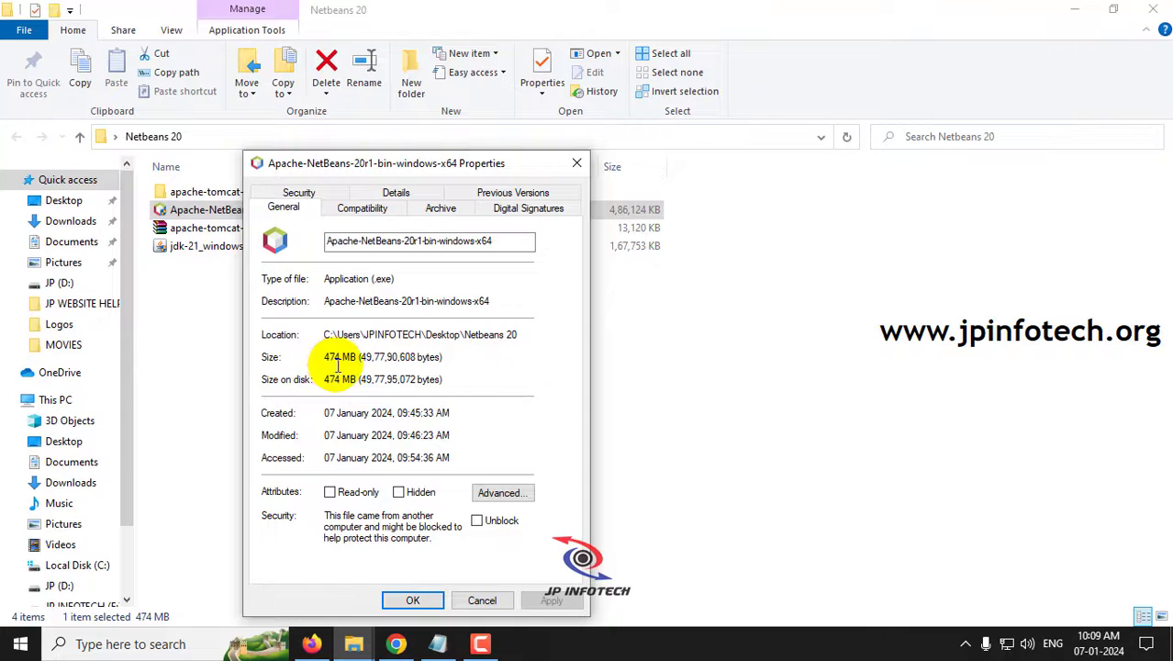
{"action": "left_click", "coordinate": [577, 169]}
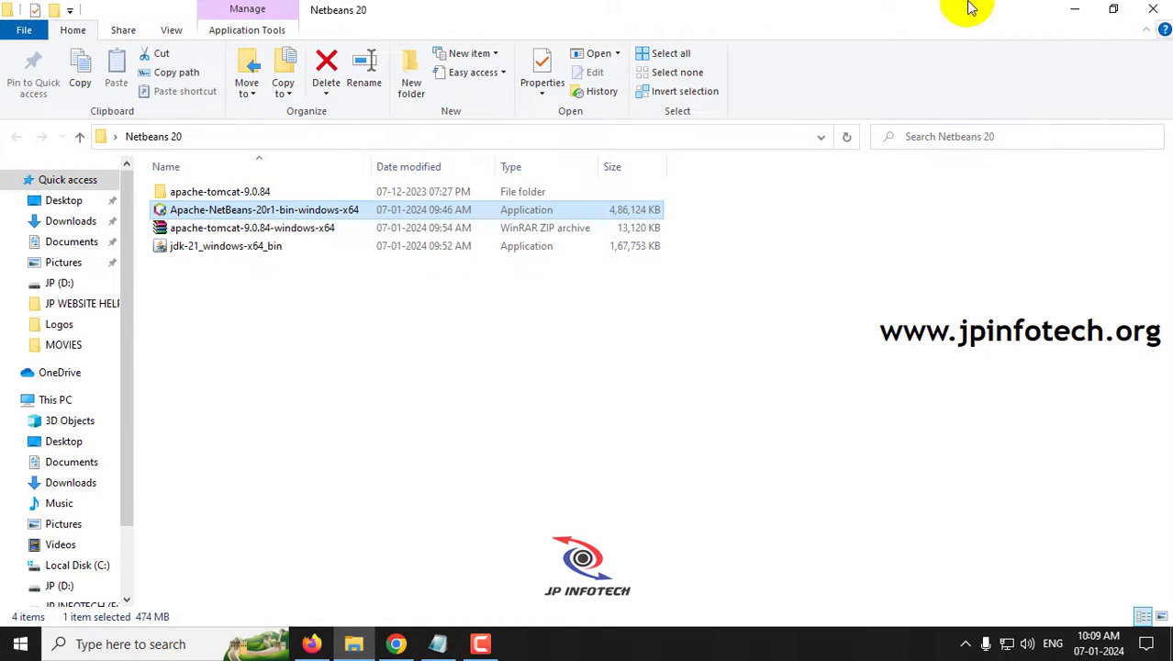
{"action": "left_click", "coordinate": [1075, 17]}
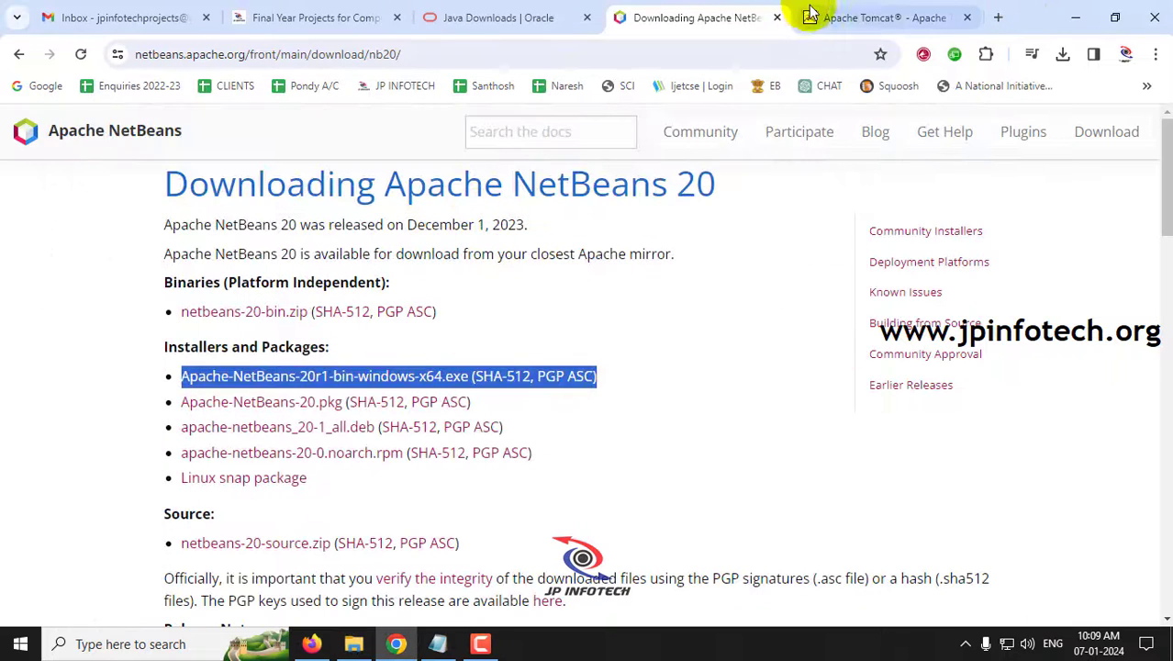
- On the Apache Tomcat page, highlight the 9.0.84 Core 64-bit Windows zip download
{"action": "left_click", "coordinate": [850, 18]}
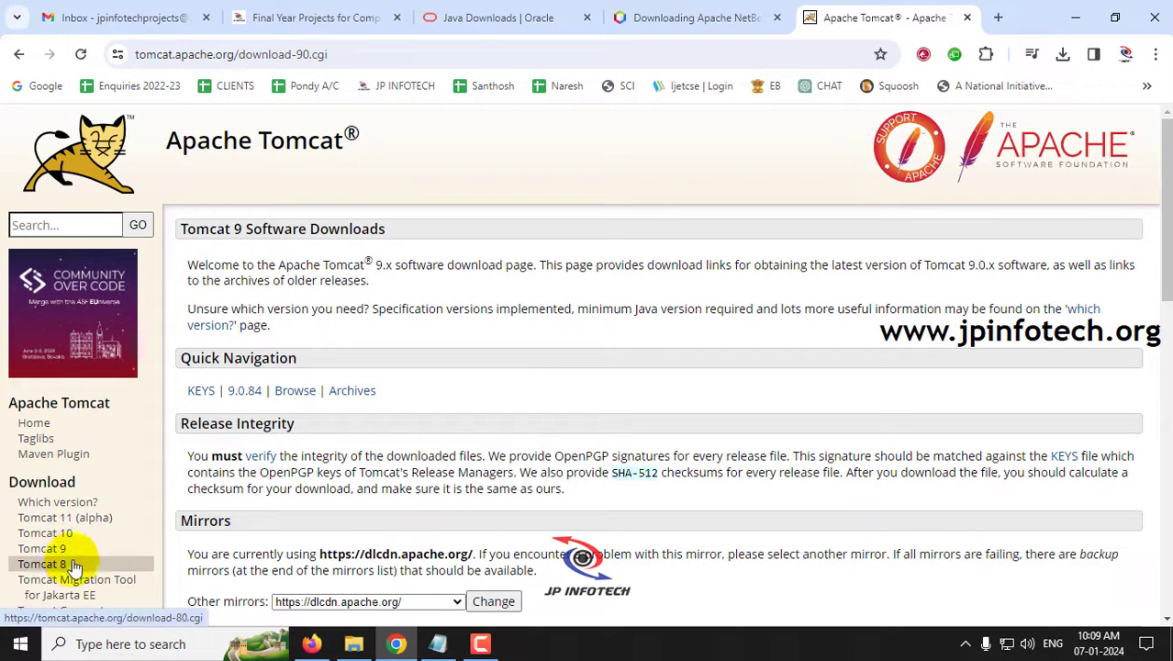
{"action": "scroll", "coordinate": [230, 393], "scroll_direction": "down", "scroll_amount": 5}
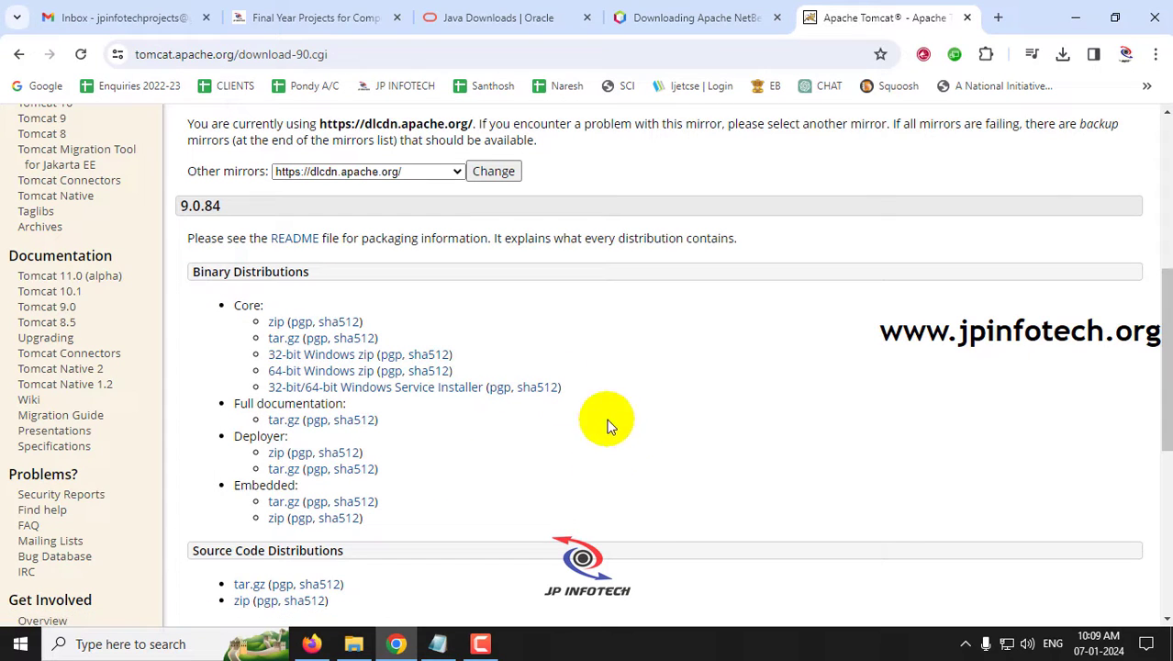
{"action": "left_click_drag", "start_coordinate": [263, 307], "coordinate": [234, 306]}
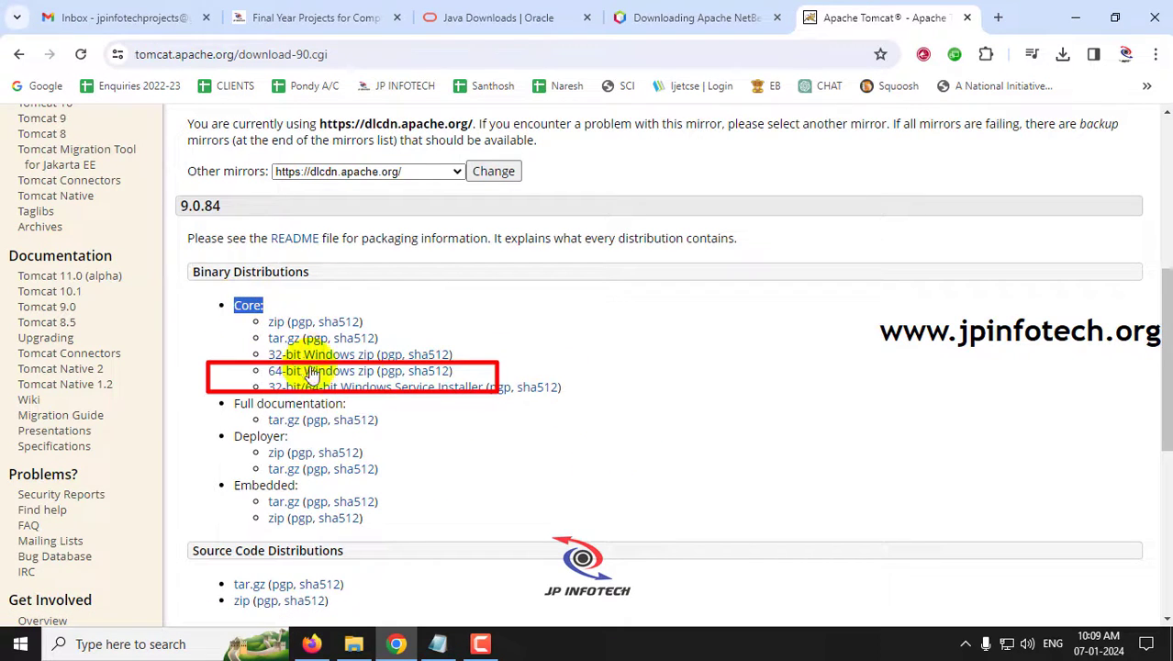
{"action": "left_click_drag", "start_coordinate": [452, 370], "coordinate": [276, 372]}
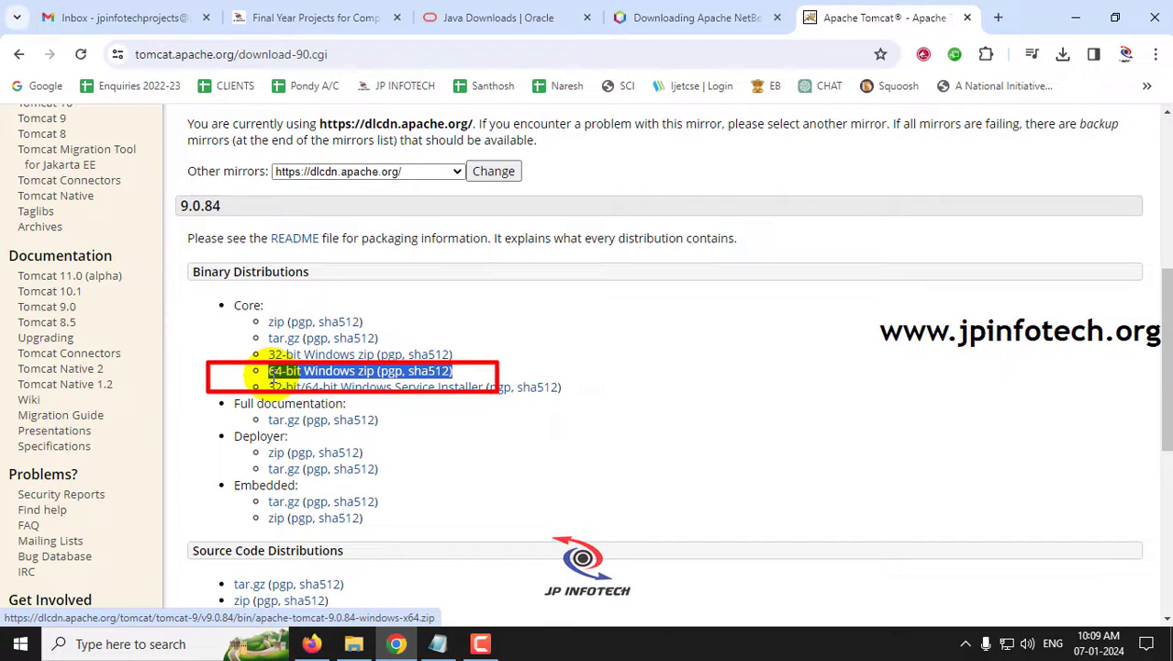
{"action": "left_click", "coordinate": [357, 645]}
- Confirm the Tomcat 9.0.84 zip is 12.8 MB, then select all three downloaded files
{"action": "left_click", "coordinate": [260, 229]}
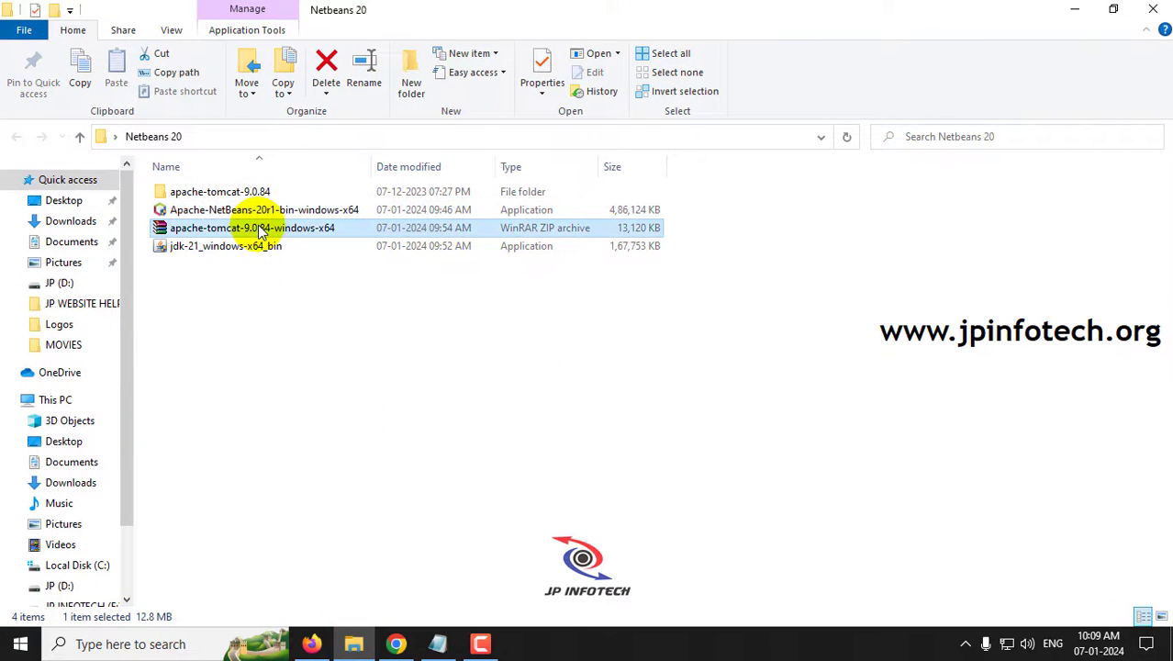
{"action": "right_click", "coordinate": [260, 229]}
{"action": "left_click", "coordinate": [335, 609]}
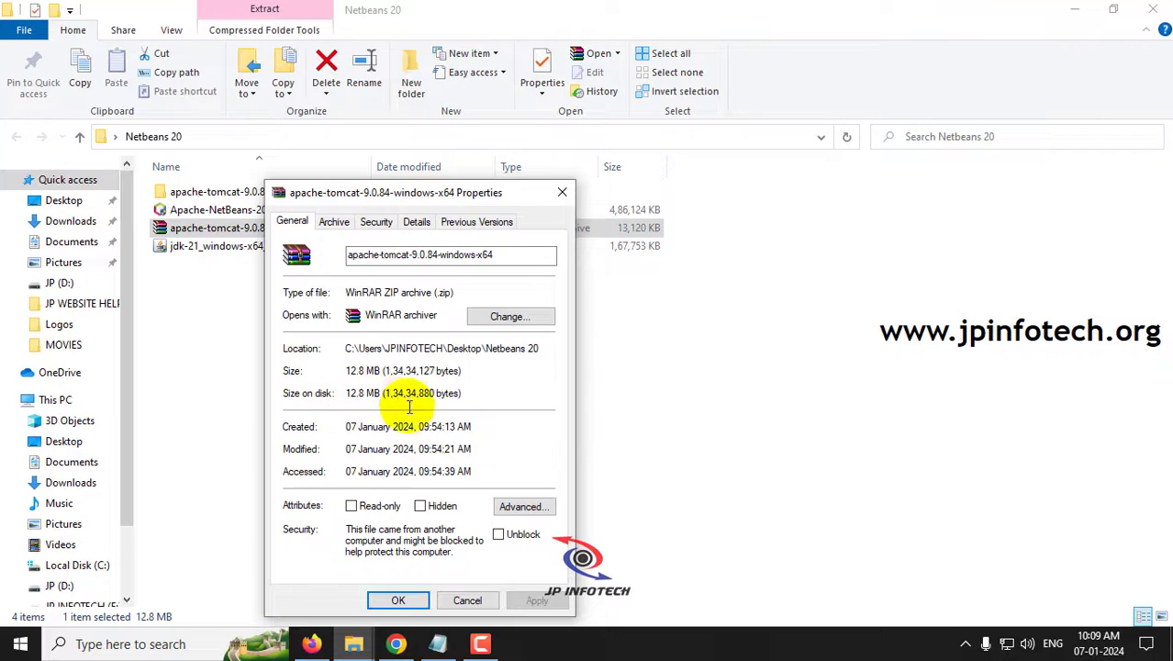
{"action": "left_click", "coordinate": [561, 192]}
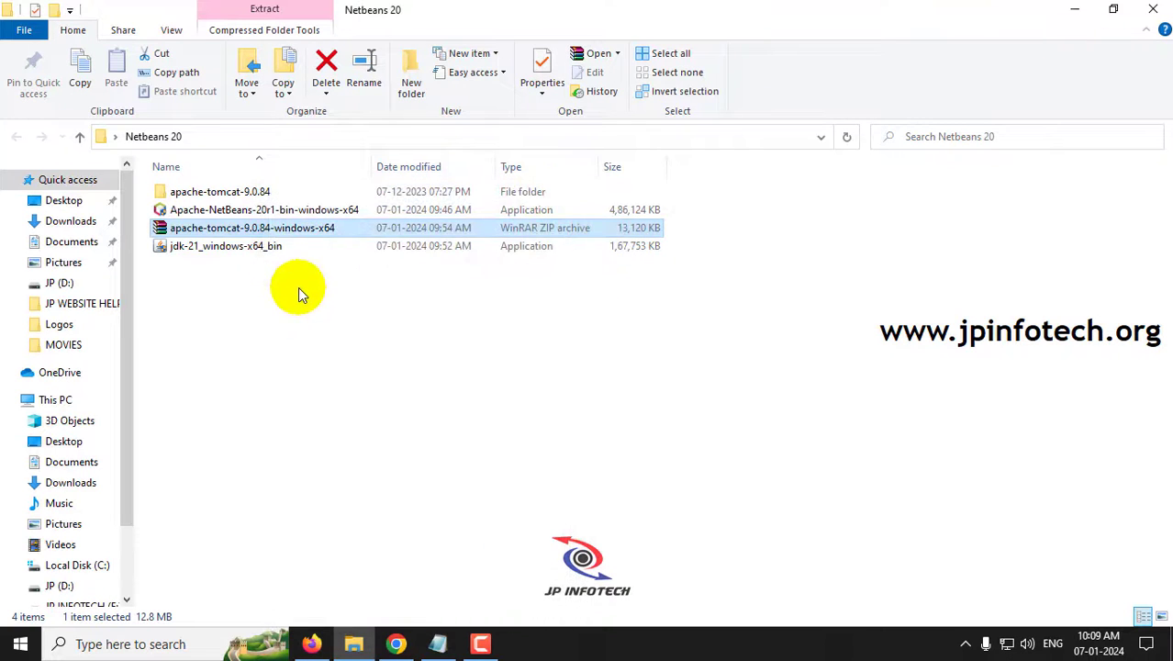
{"action": "left_click_drag", "start_coordinate": [298, 287], "coordinate": [246, 213]}
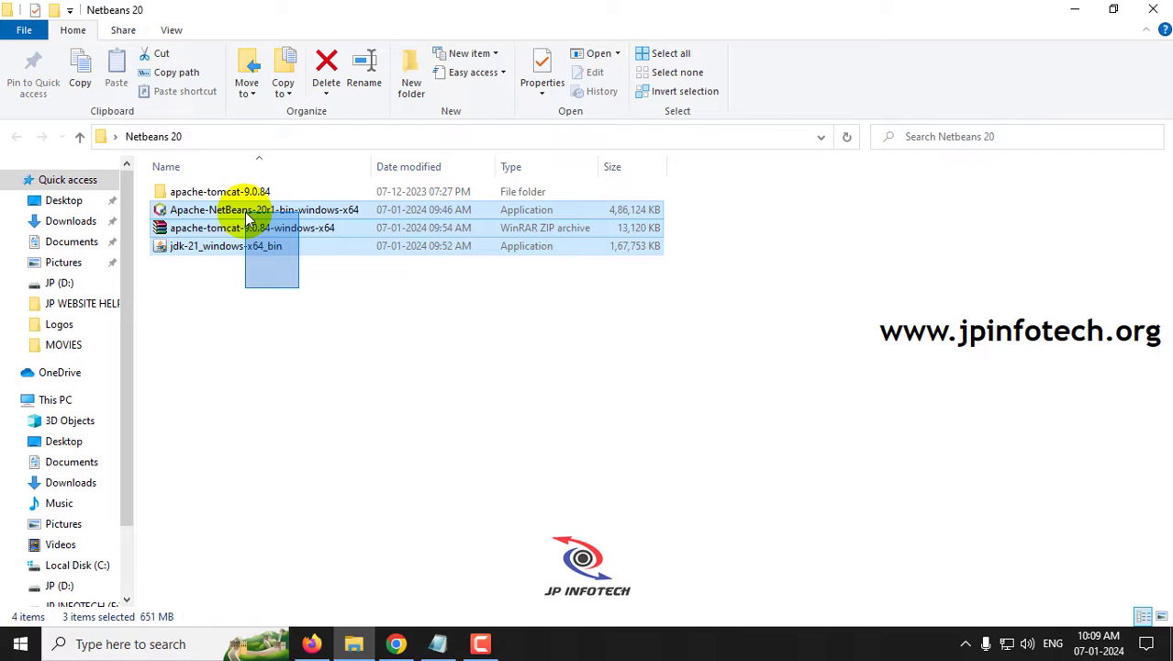
{"action": "left_click_drag", "start_coordinate": [246, 214], "coordinate": [246, 215]}
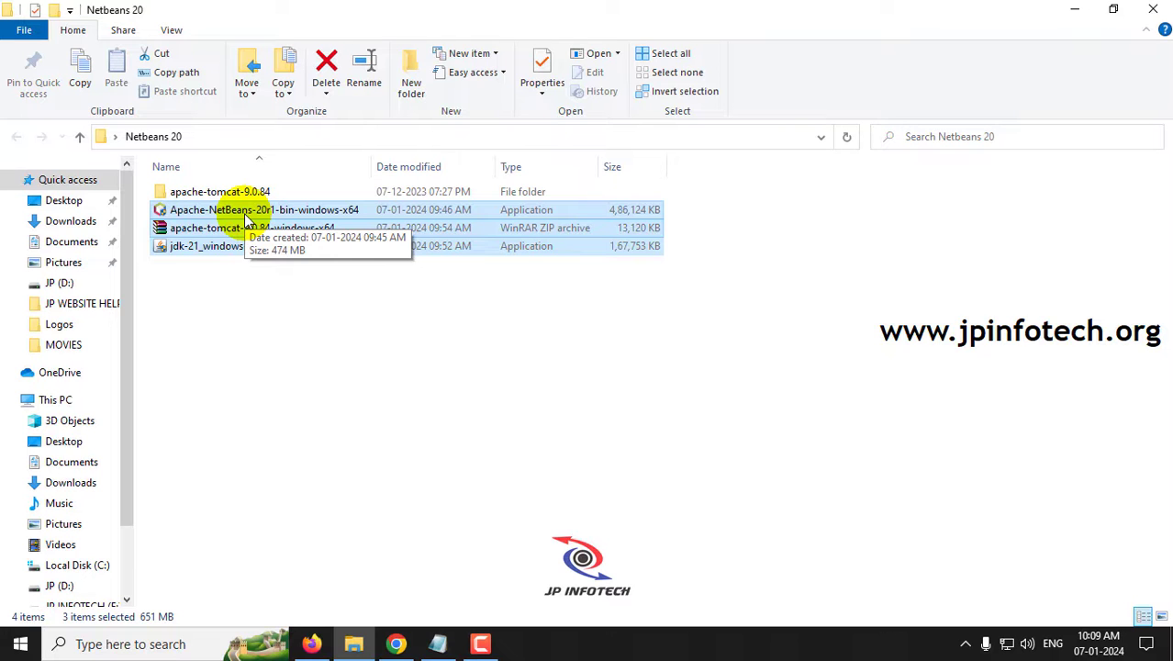
- Close the Apache Tomcat, Apache NetBeans and Java download tabs and minimize Chrome
{"action": "left_click", "coordinate": [397, 643]}
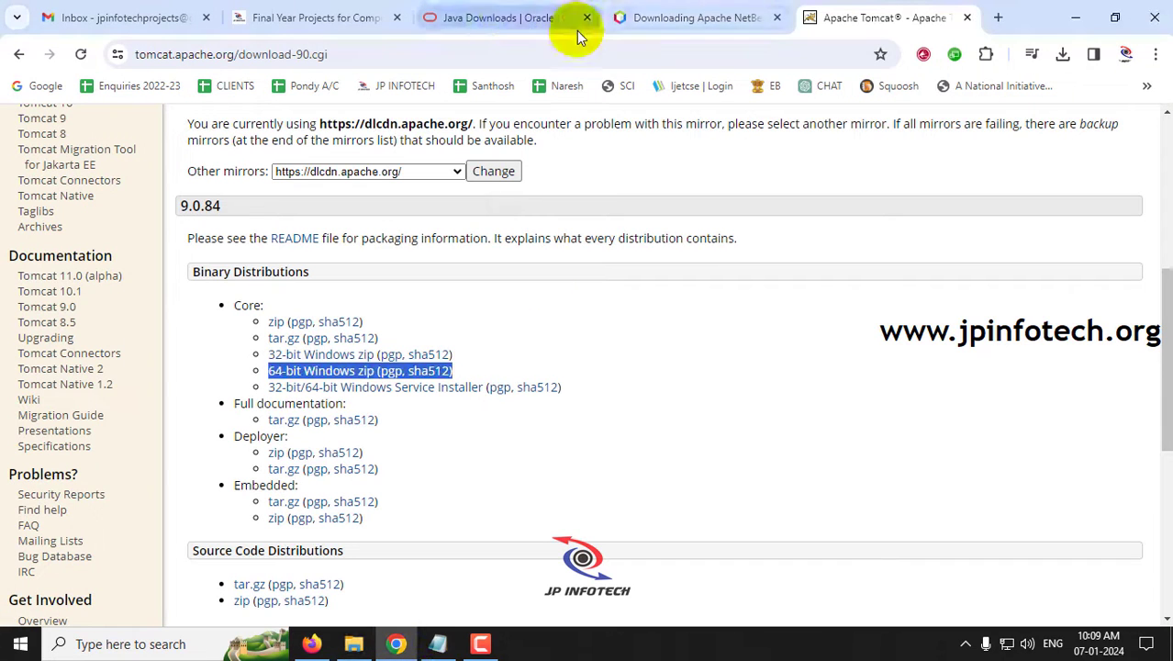
{"action": "left_click", "coordinate": [966, 17]}
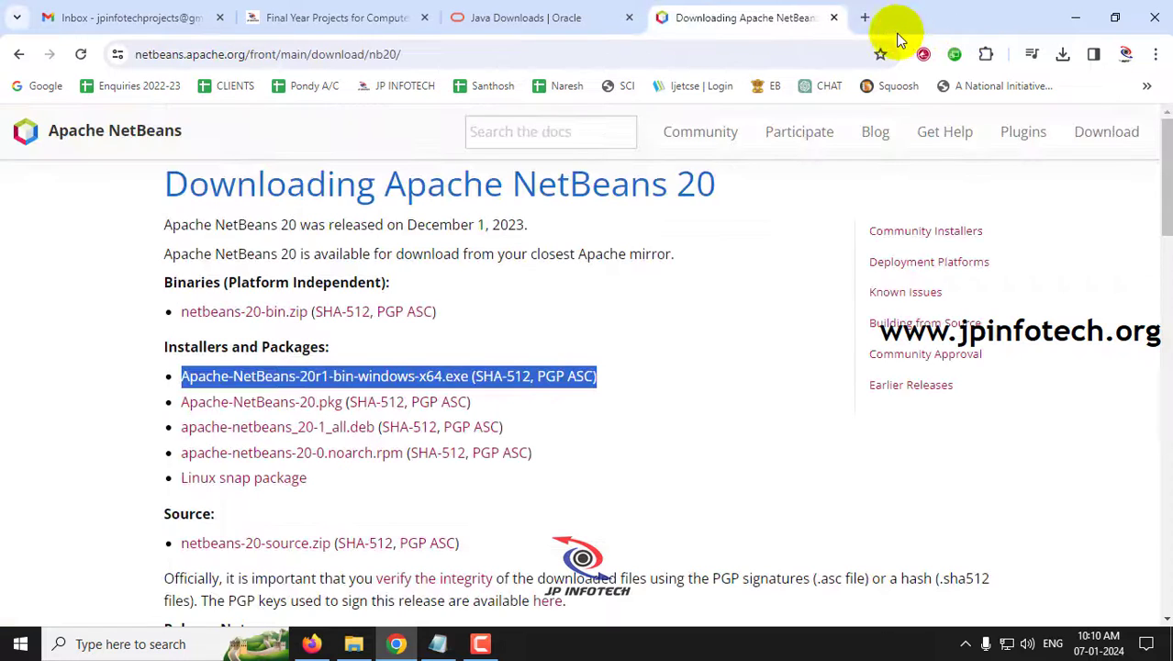
{"action": "left_click", "coordinate": [834, 18]}
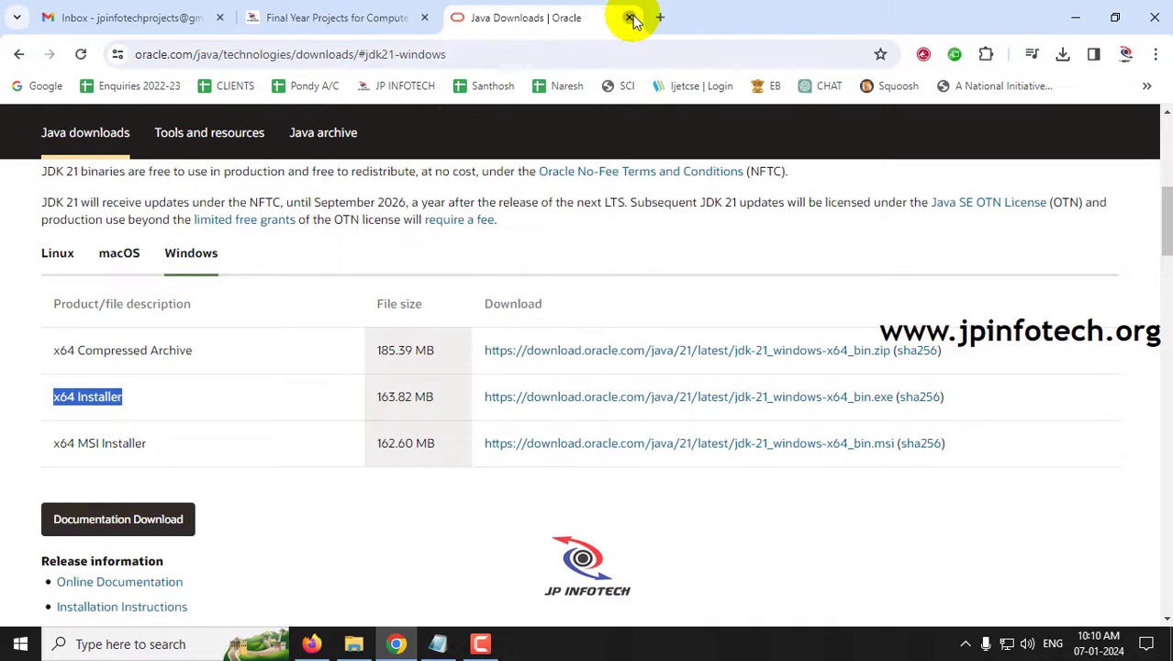
{"action": "left_click", "coordinate": [631, 19]}
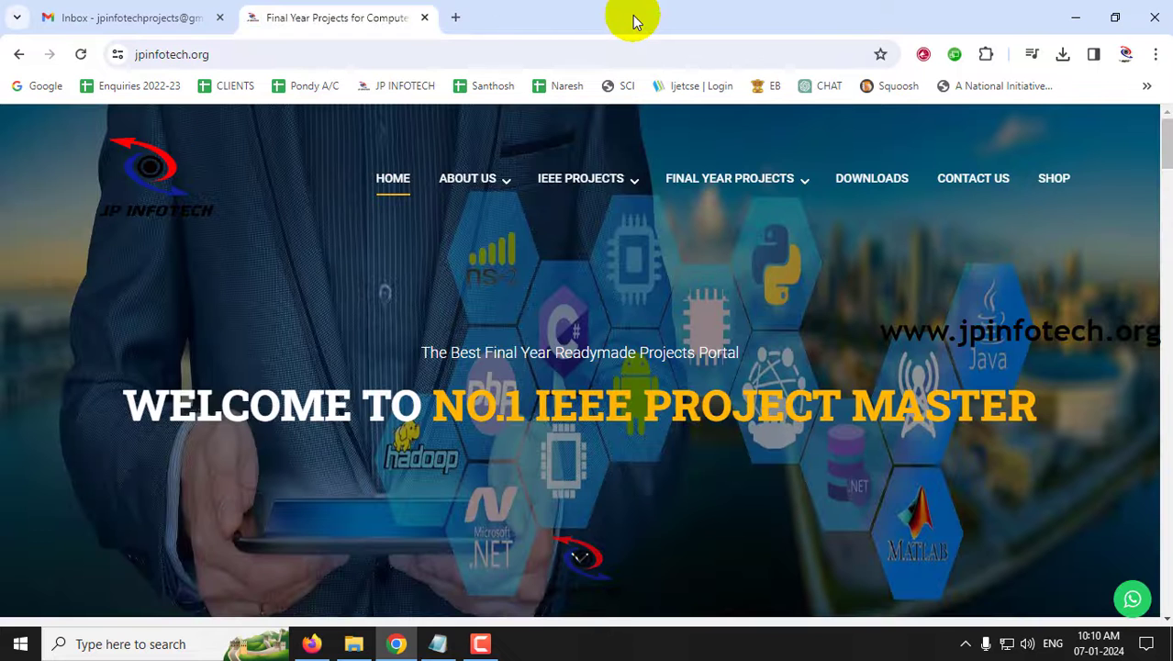
{"action": "left_click", "coordinate": [396, 643]}
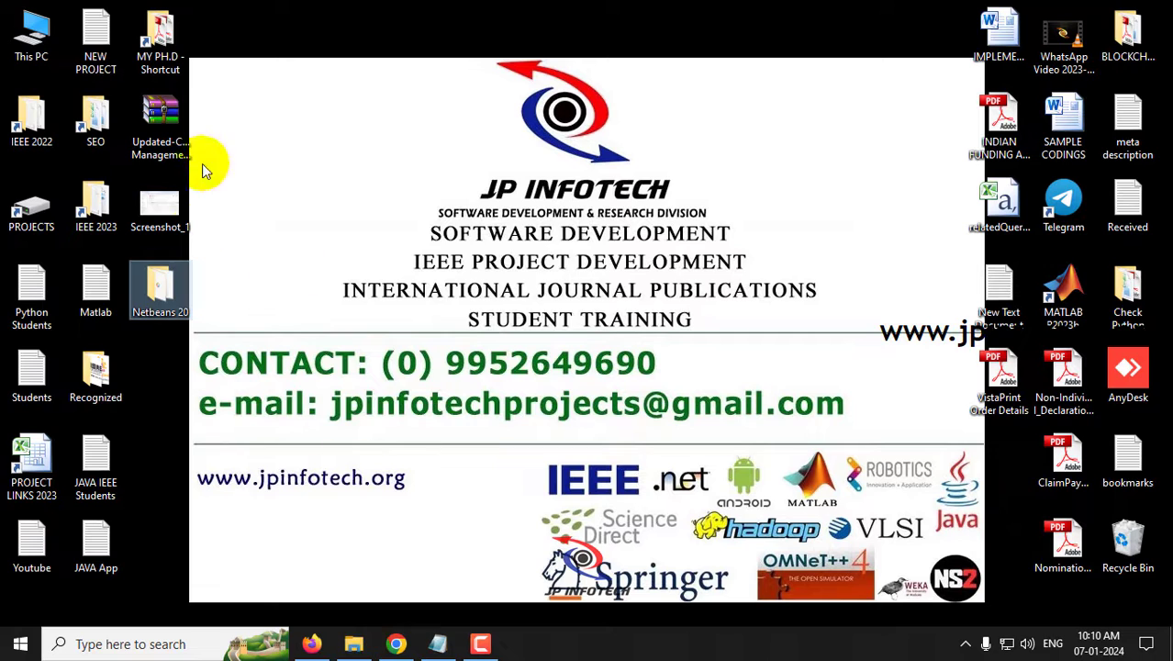
- Open the Netbeans 20 folder from the desktop and maximize its window
{"action": "double_click", "coordinate": [159, 292]}
{"action": "left_click", "coordinate": [404, 273]}
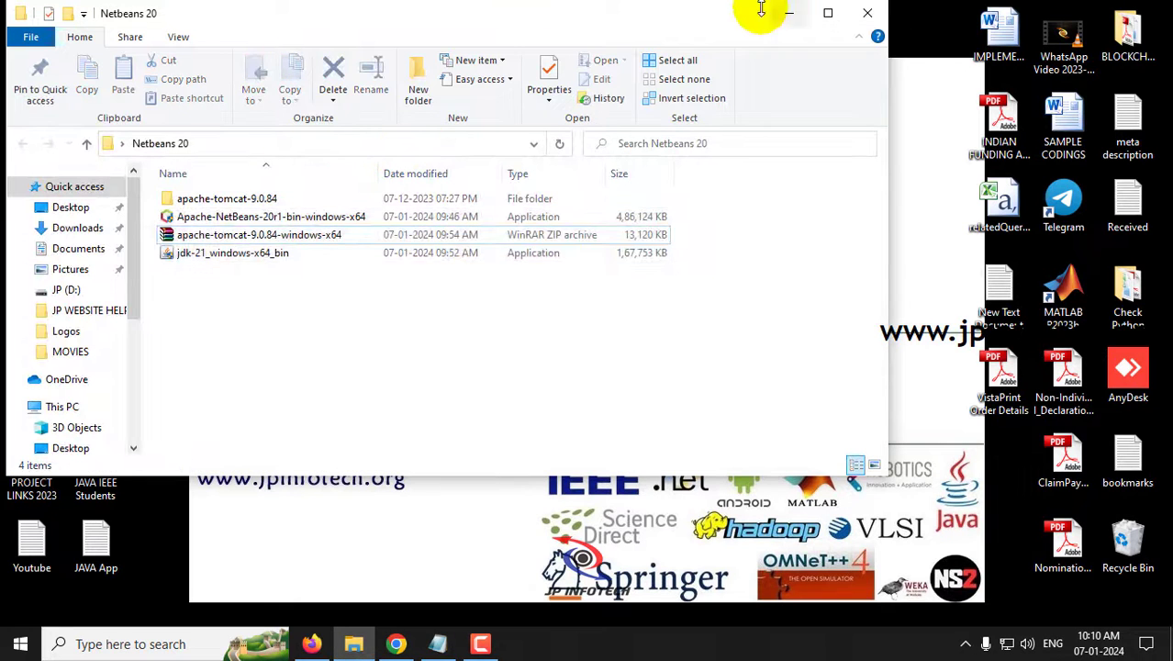
{"action": "left_click", "coordinate": [827, 13]}
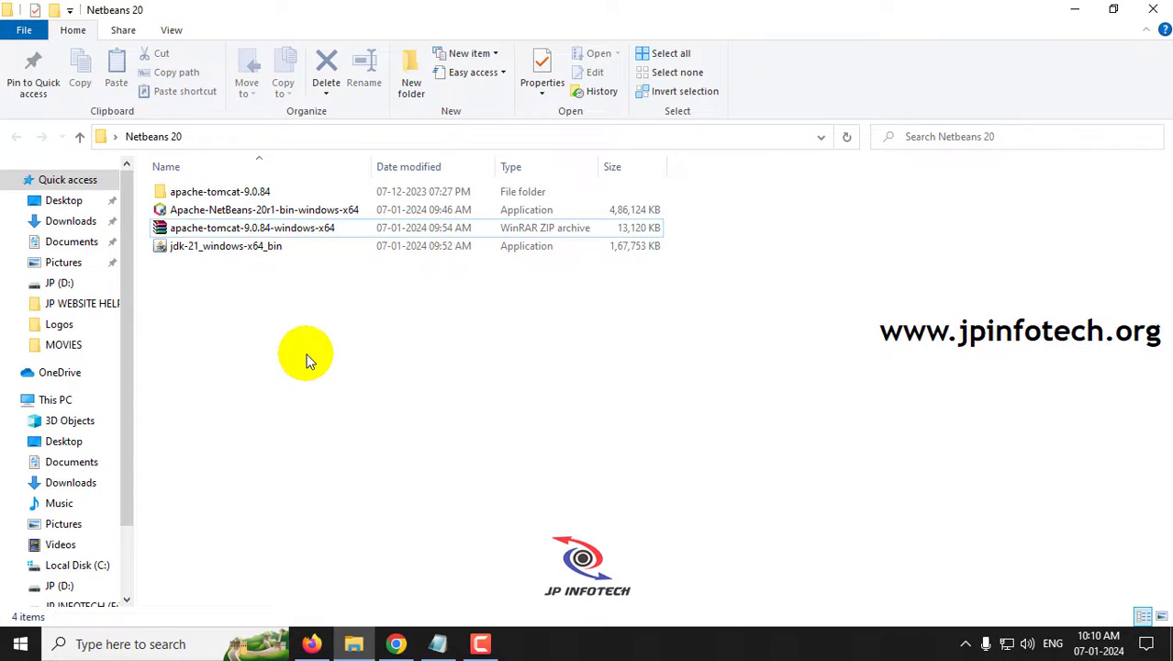
{"action": "left_click", "coordinate": [138, 644]}
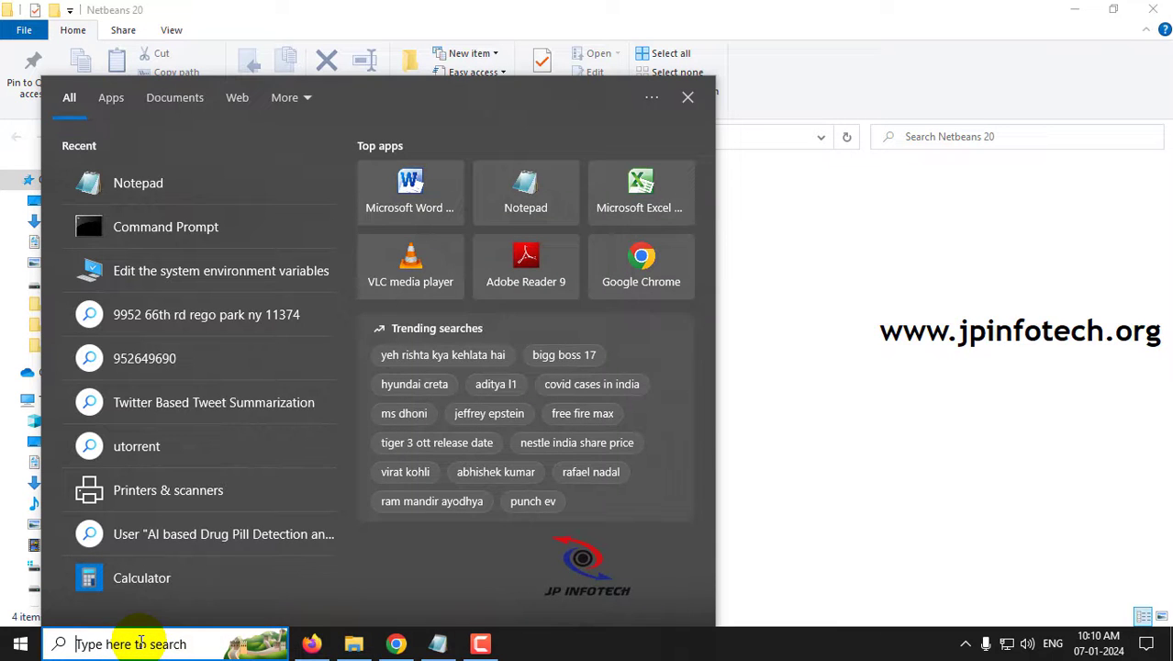
{"action": "type", "text": "cmd"}
{"action": "key", "text": "Return"}
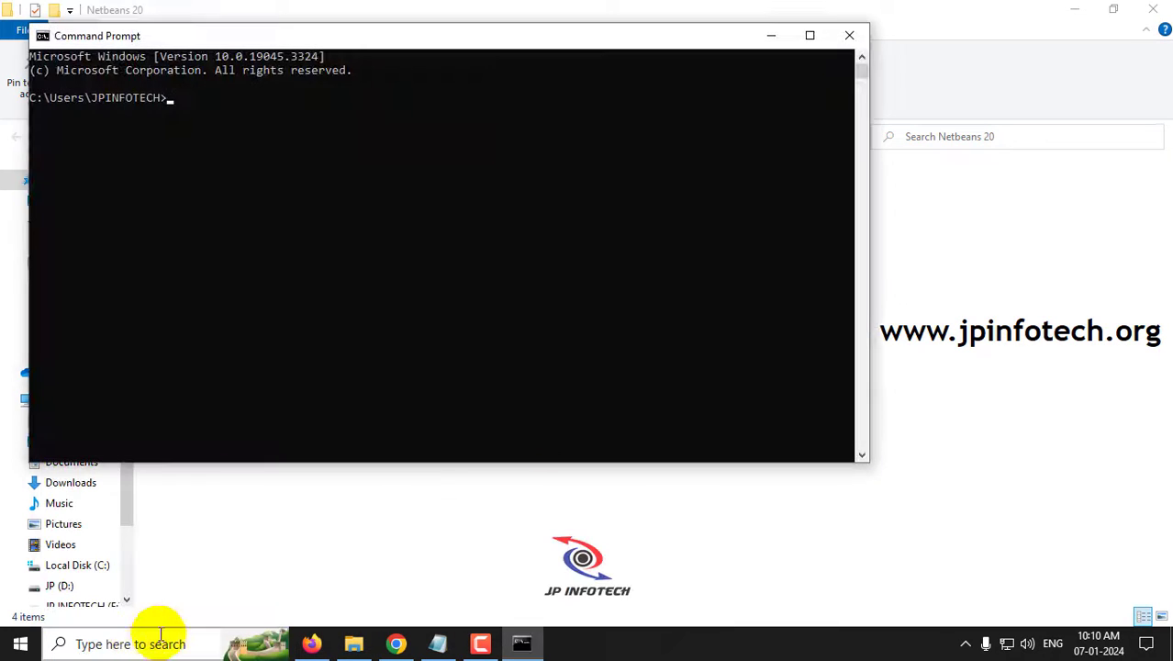
{"action": "left_click_drag", "start_coordinate": [453, 44], "coordinate": [597, 161]}
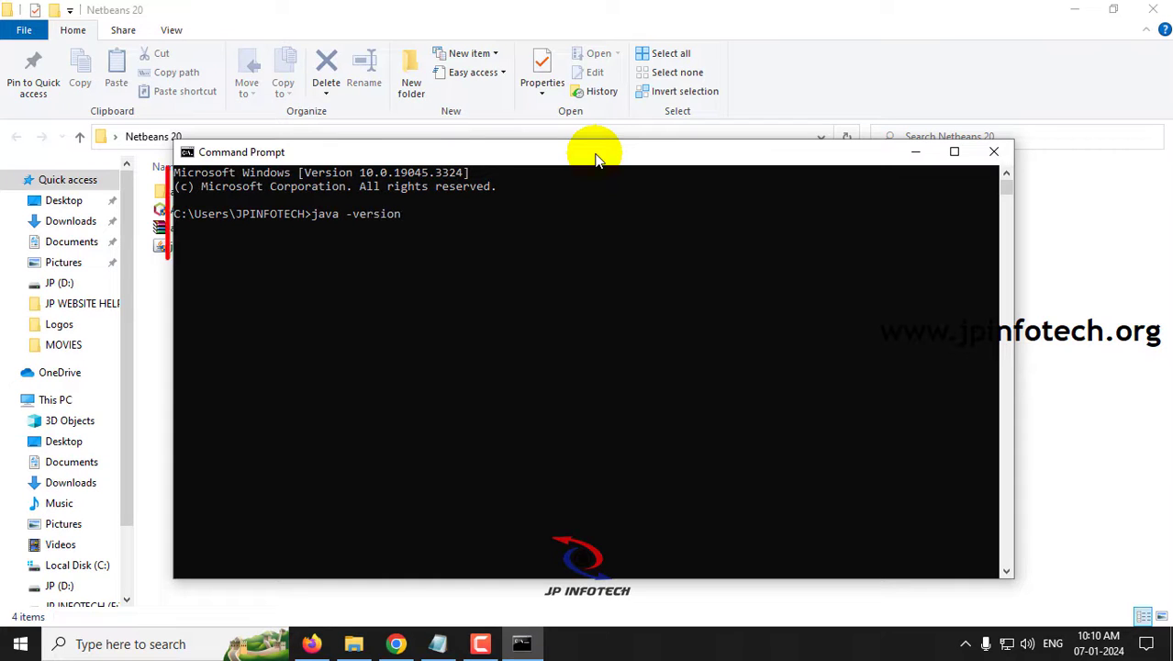
{"action": "key", "text": "Return"}
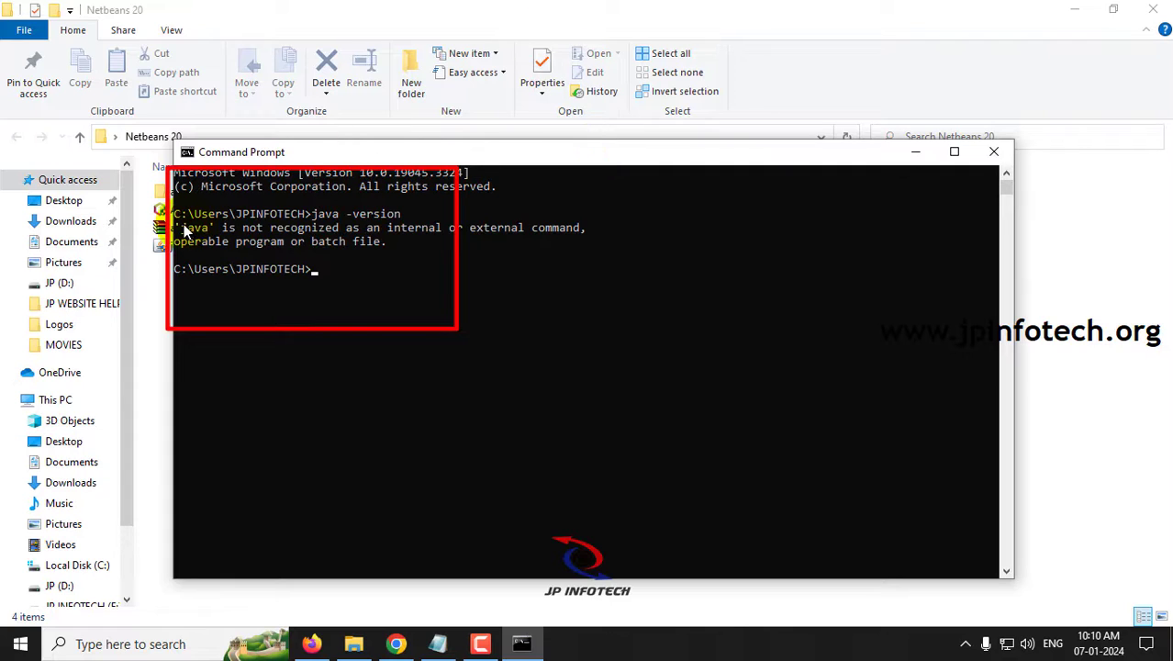
{"action": "mouse_move", "coordinate": [177, 227]}
{"action": "left_mouse_down"}
{"action": "mouse_move", "coordinate": [202, 236]}
{"action": "mouse_move", "coordinate": [370, 231]}
{"action": "mouse_move", "coordinate": [393, 246]}
{"action": "left_mouse_up"}
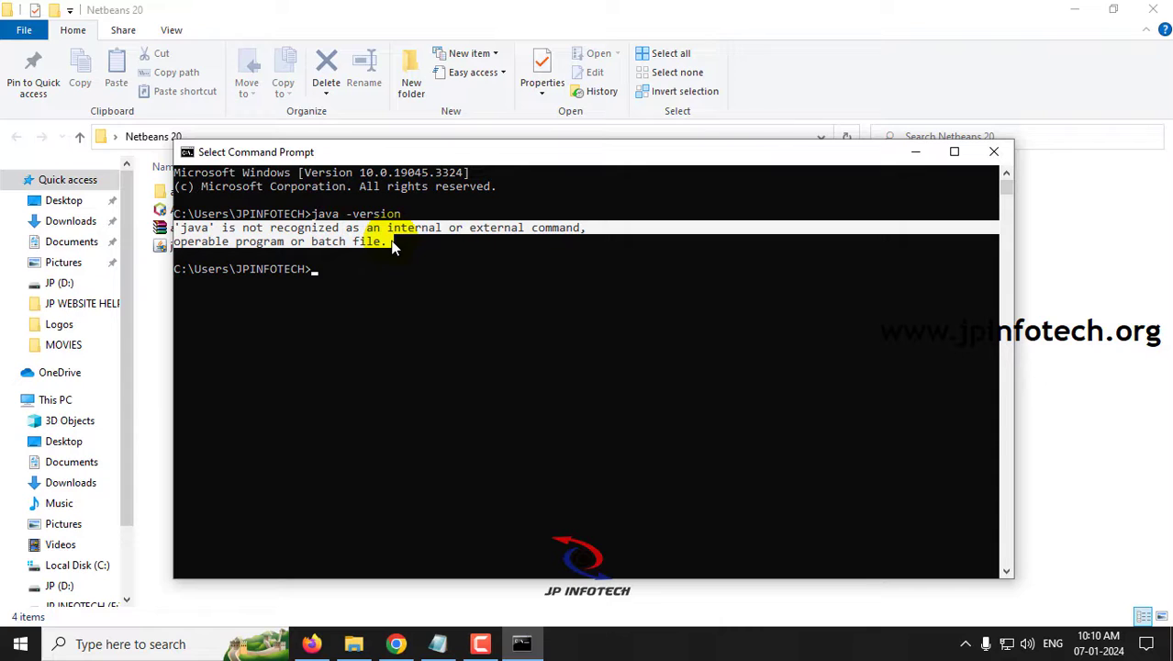
{"action": "left_click", "coordinate": [389, 281]}
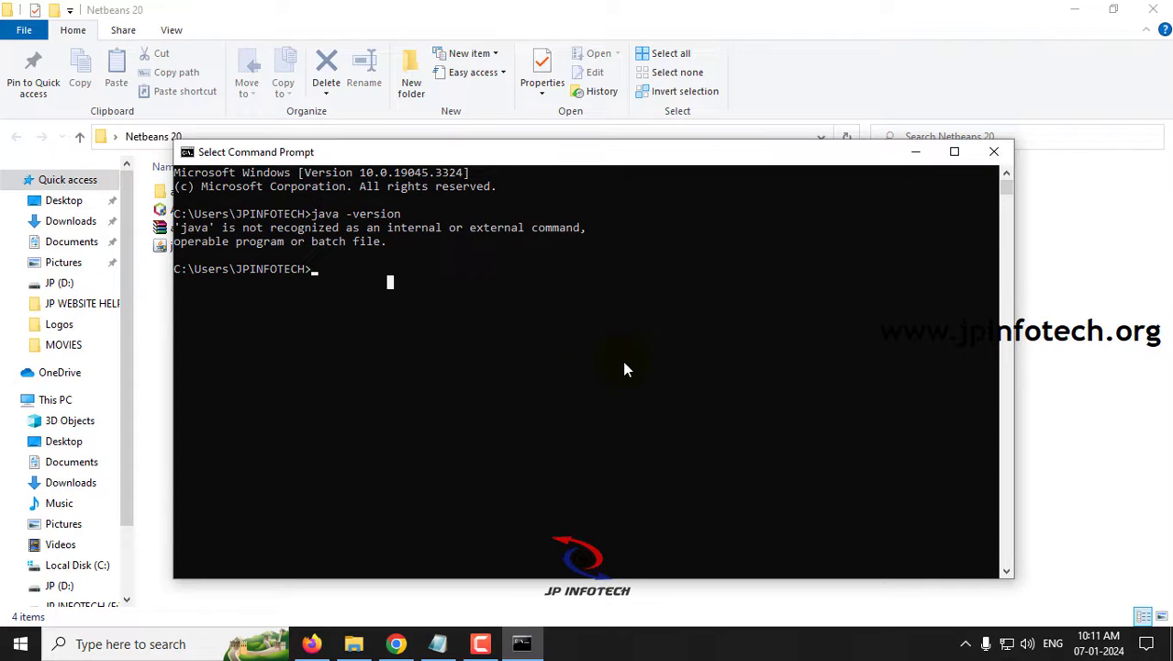
{"action": "left_click", "coordinate": [994, 152]}
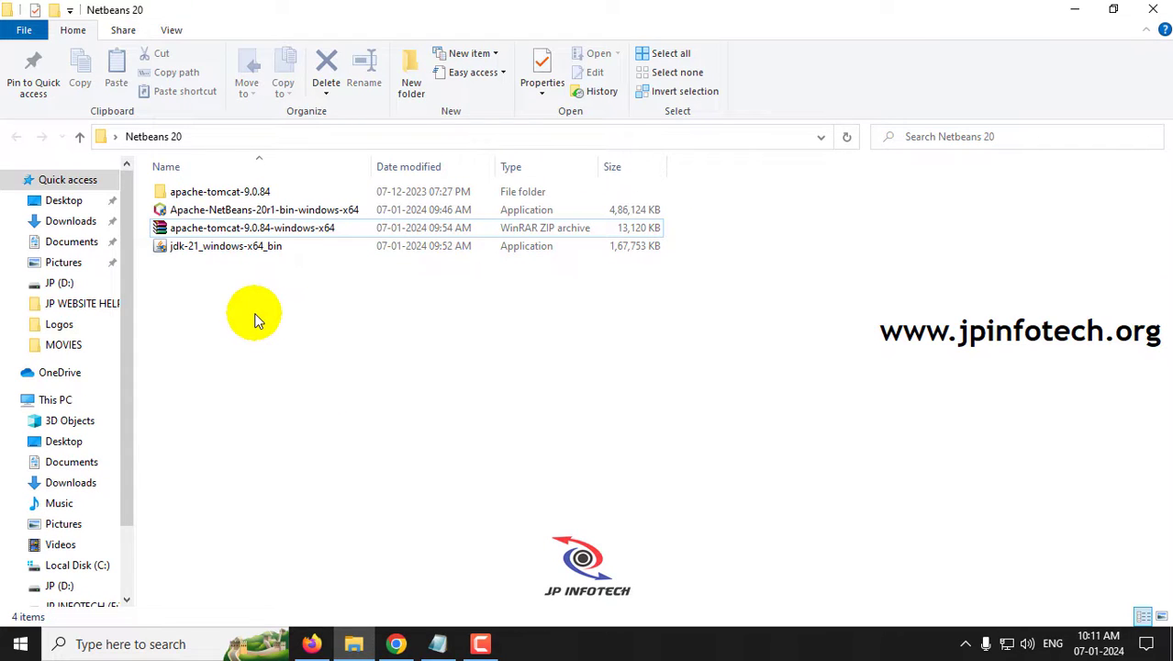
- Run the jdk-21 installer with the default C:\Program Files\Java\jdk-21\ folder and close it when finished
{"action": "double_click", "coordinate": [197, 255]}
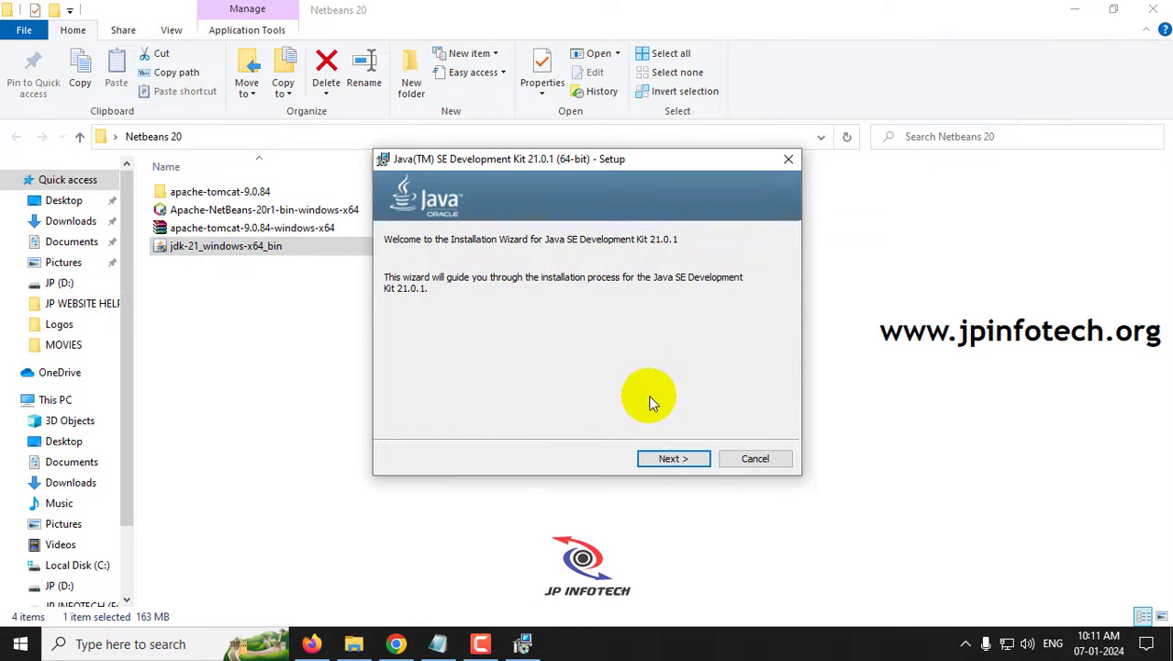
{"action": "left_click", "coordinate": [681, 461]}
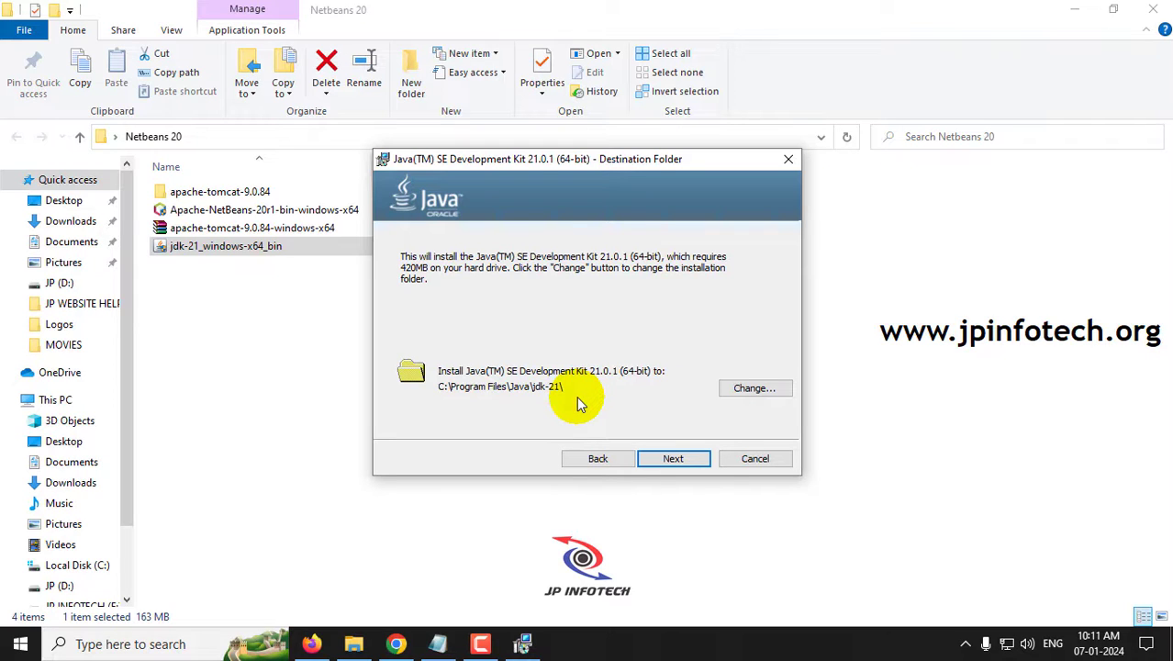
{"action": "left_click", "coordinate": [673, 458]}
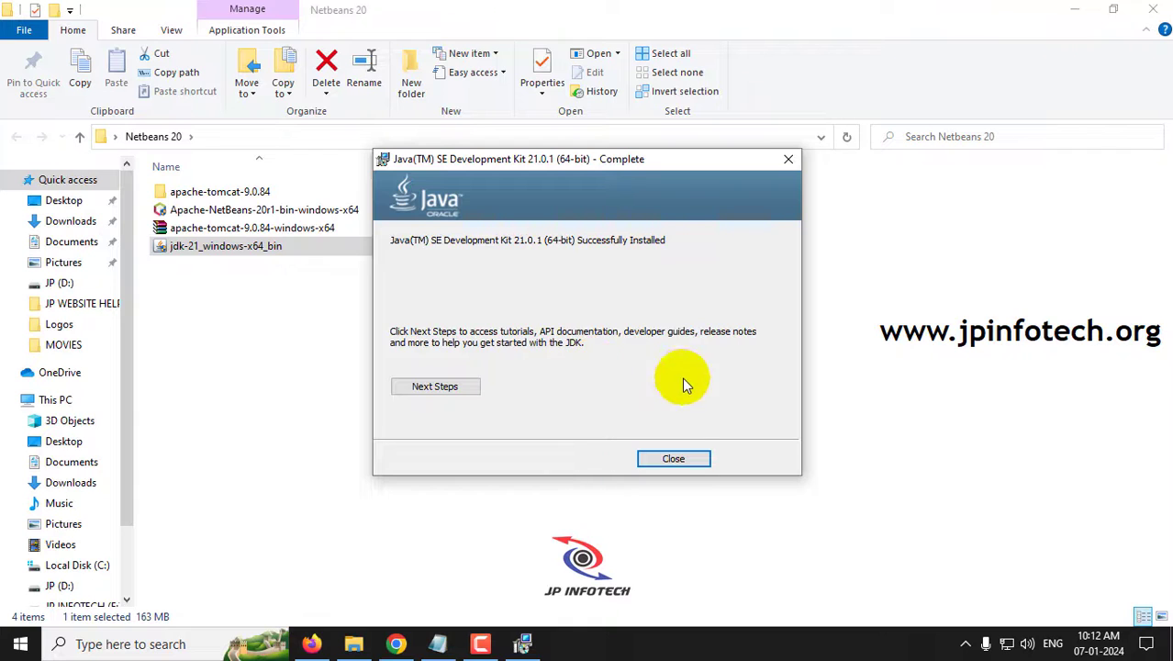
{"action": "left_click", "coordinate": [670, 459]}
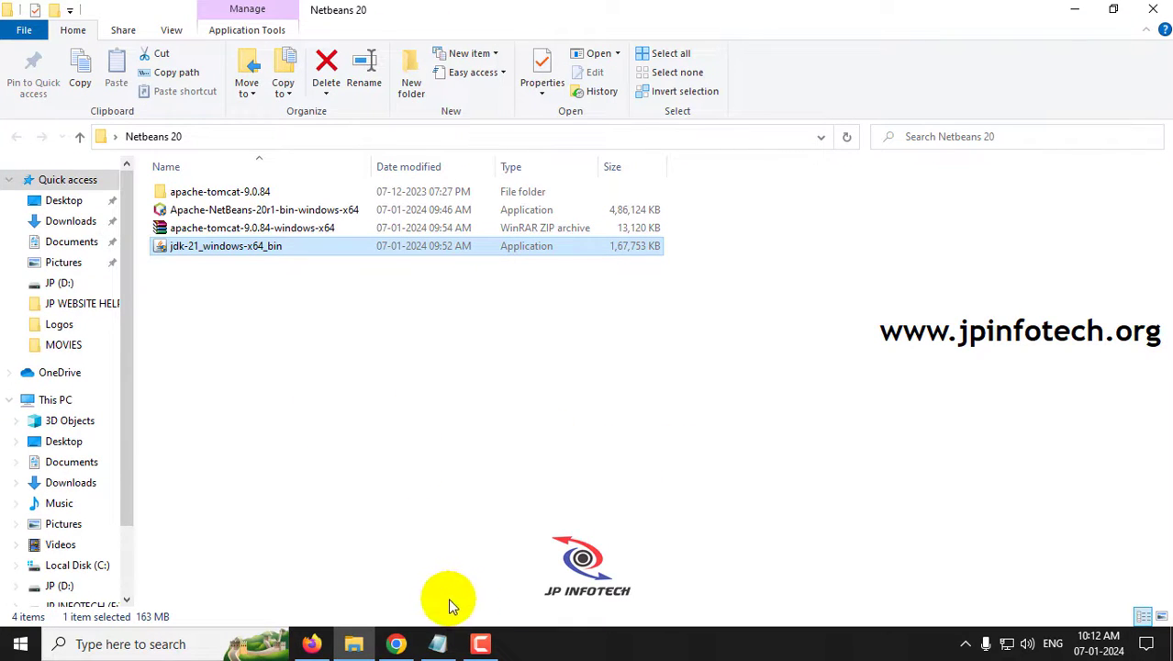
- Review the notes' Installing JDK and How to set Java Path steps
{"action": "left_click", "coordinate": [442, 635]}
{"action": "left_click_drag", "start_coordinate": [448, 90], "coordinate": [540, 138]}
{"action": "left_click", "coordinate": [184, 130]}
{"action": "left_click", "coordinate": [1025, 45]}
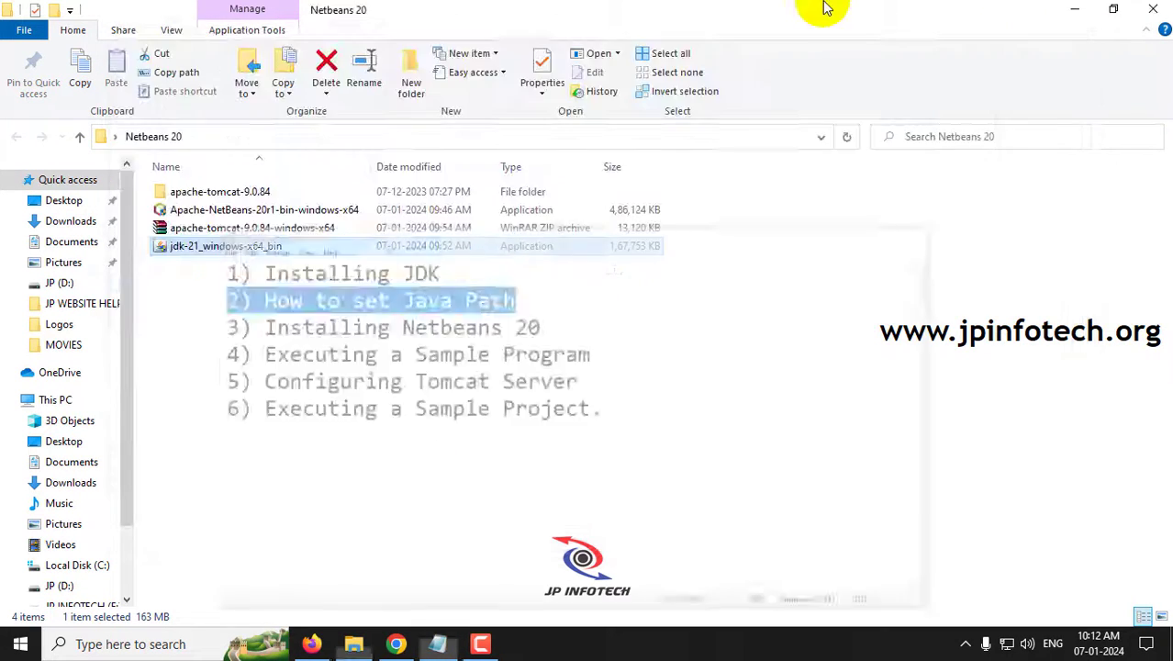
- Navigate to C:\Program Files\Java\jdk-21\bin, copy its folder path, and minimize Explorer
{"action": "left_click", "coordinate": [99, 565]}
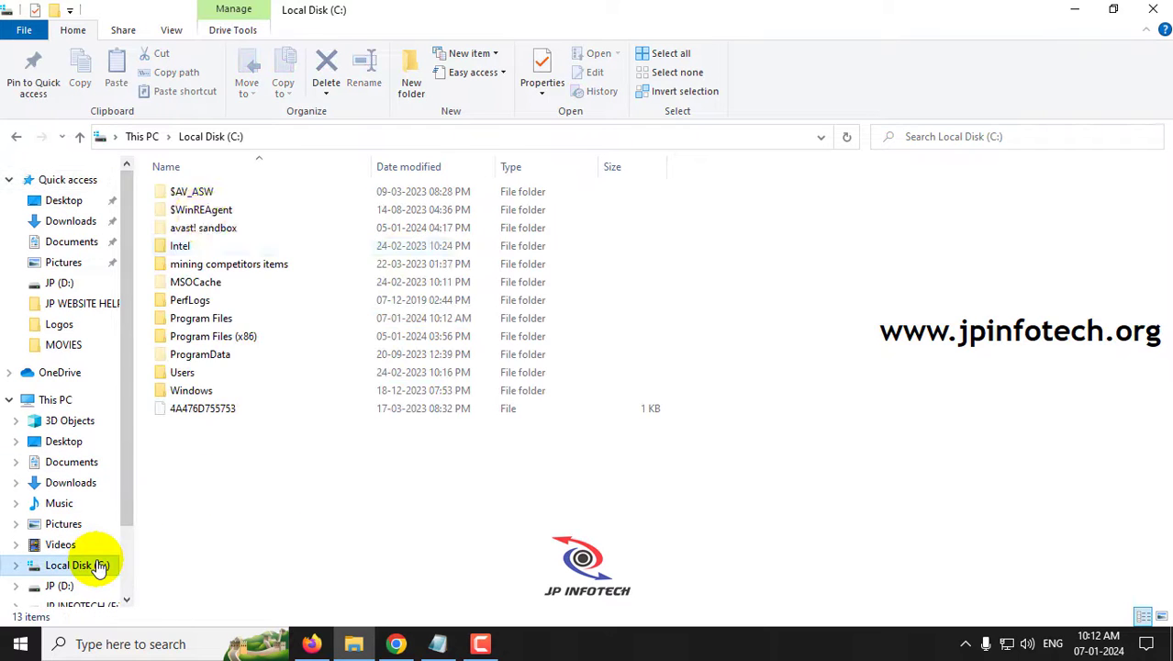
{"action": "double_click", "coordinate": [210, 321]}
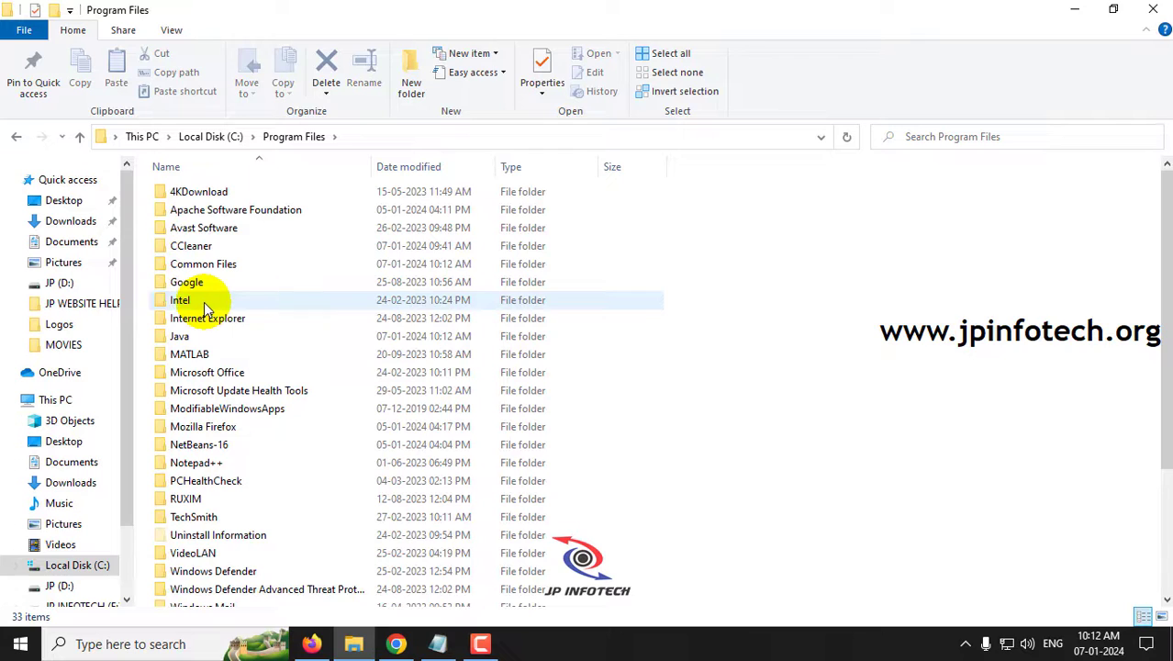
{"action": "double_click", "coordinate": [186, 337]}
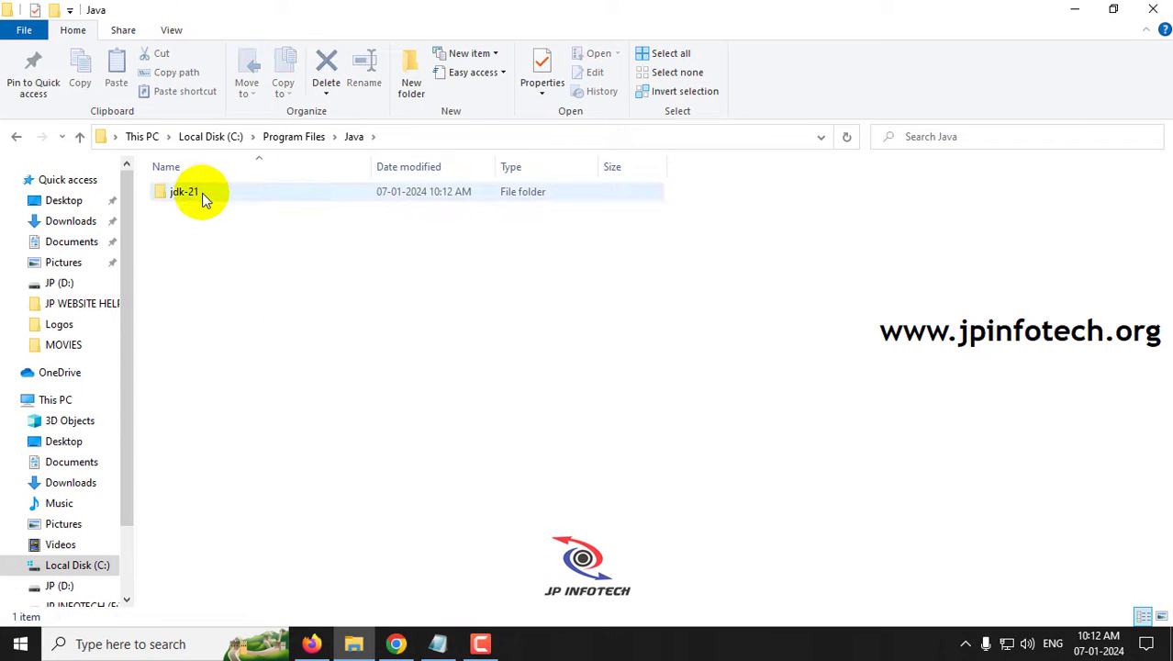
{"action": "double_click", "coordinate": [186, 192]}
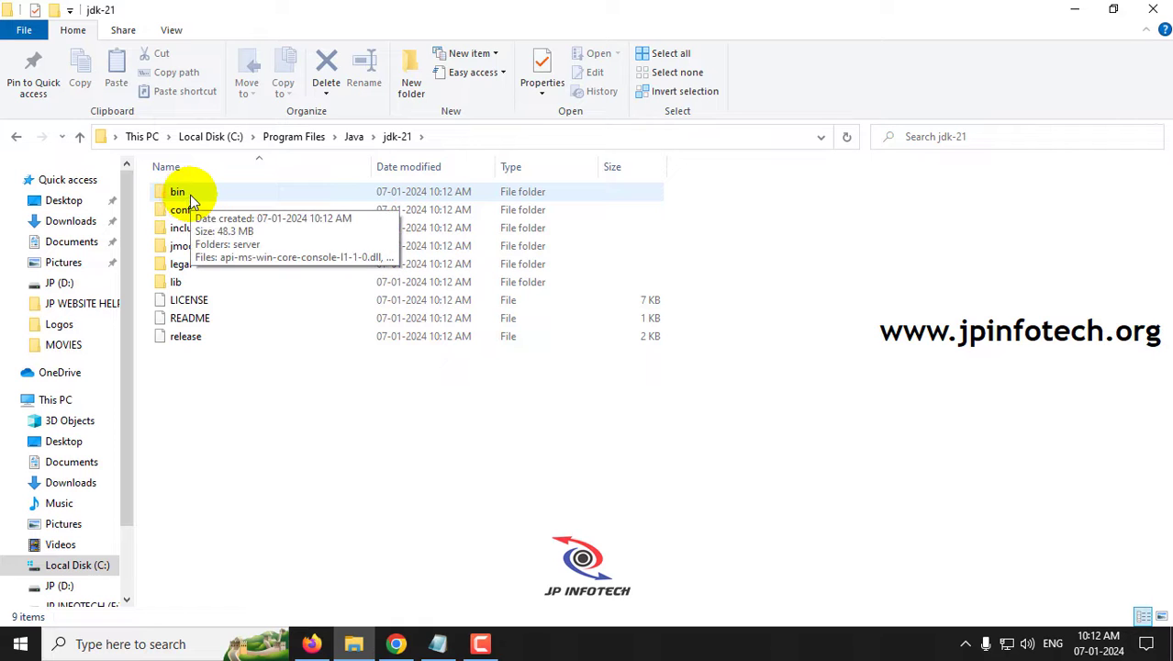
{"action": "double_click", "coordinate": [189, 195]}
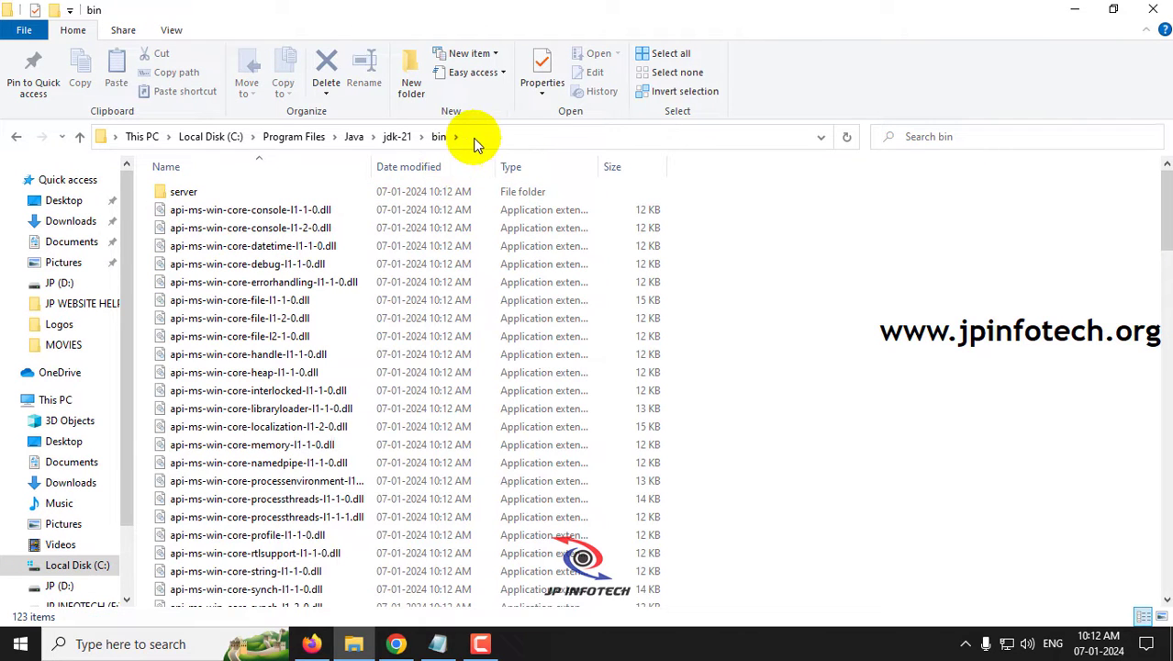
{"action": "left_click", "coordinate": [471, 137]}
{"action": "right_click", "coordinate": [262, 147]}
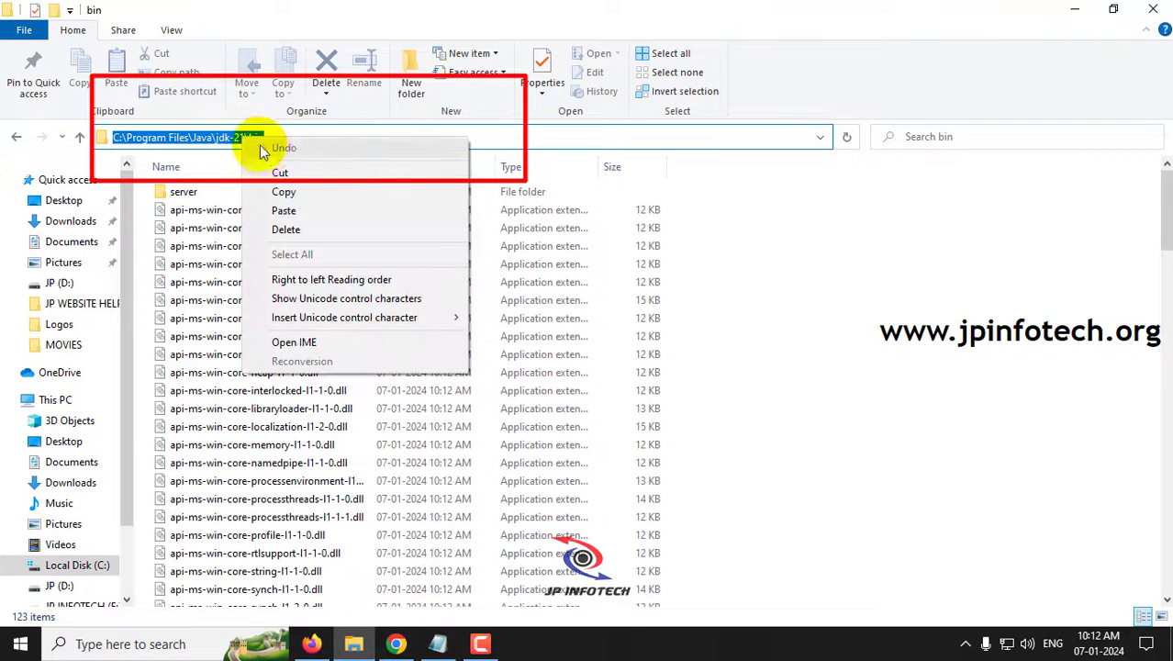
{"action": "left_click", "coordinate": [283, 194]}
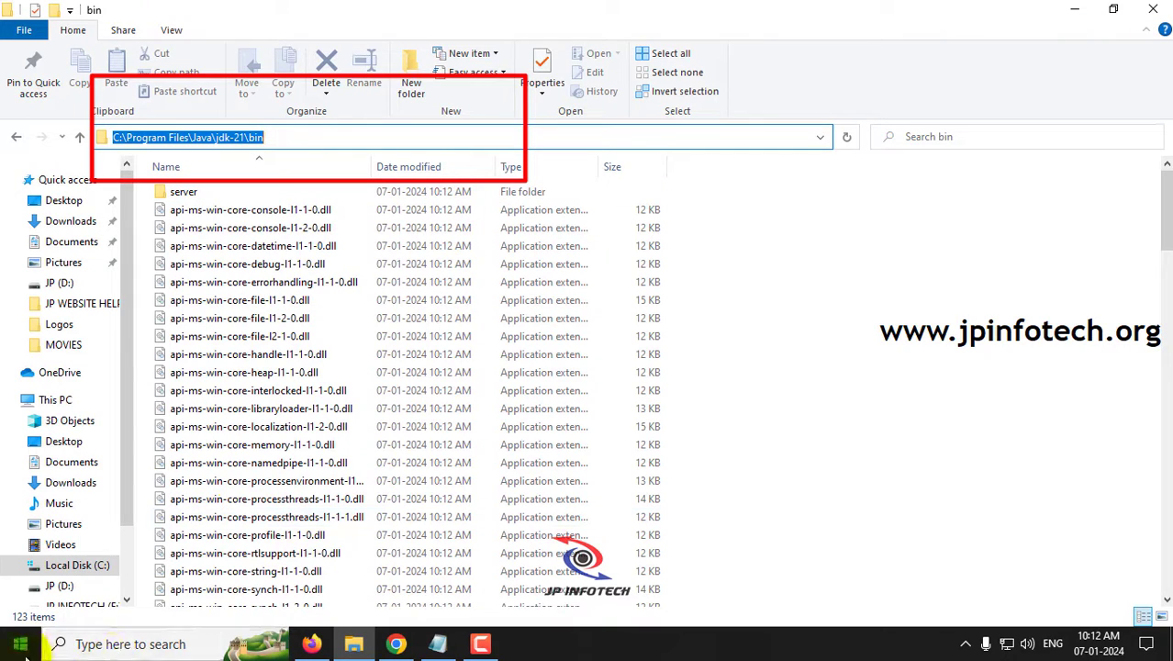
{"action": "left_click", "coordinate": [1074, 9]}
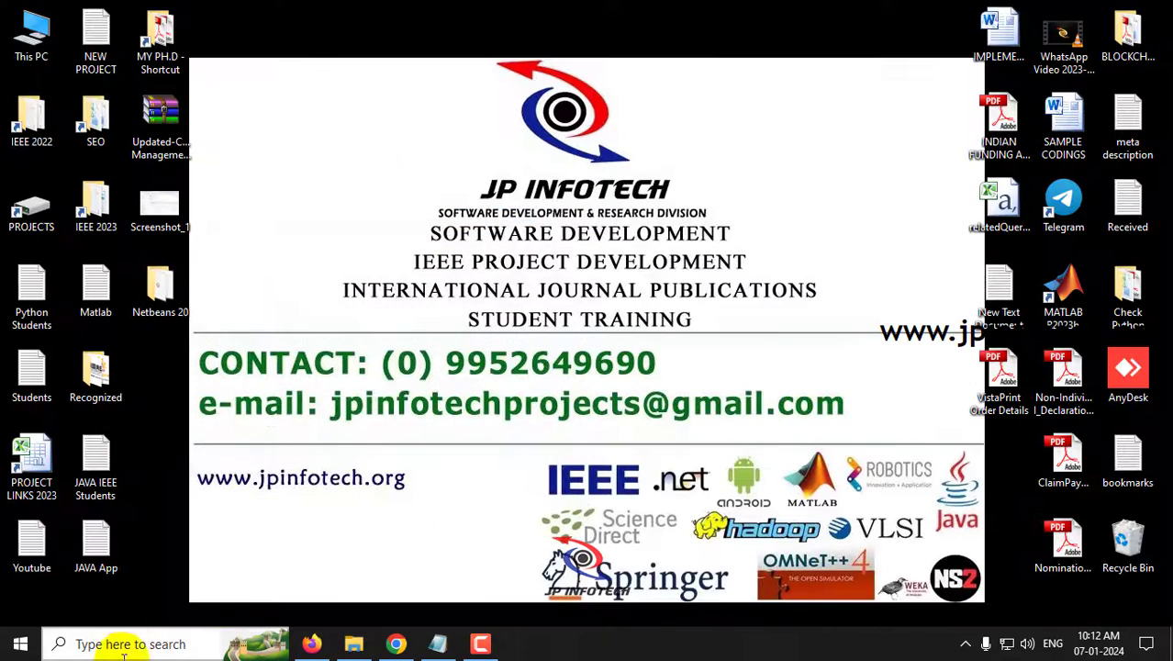
- Search 'en' and open the system Environment Variables editor
{"action": "left_click", "coordinate": [23, 648]}
{"action": "left_click", "coordinate": [118, 642]}
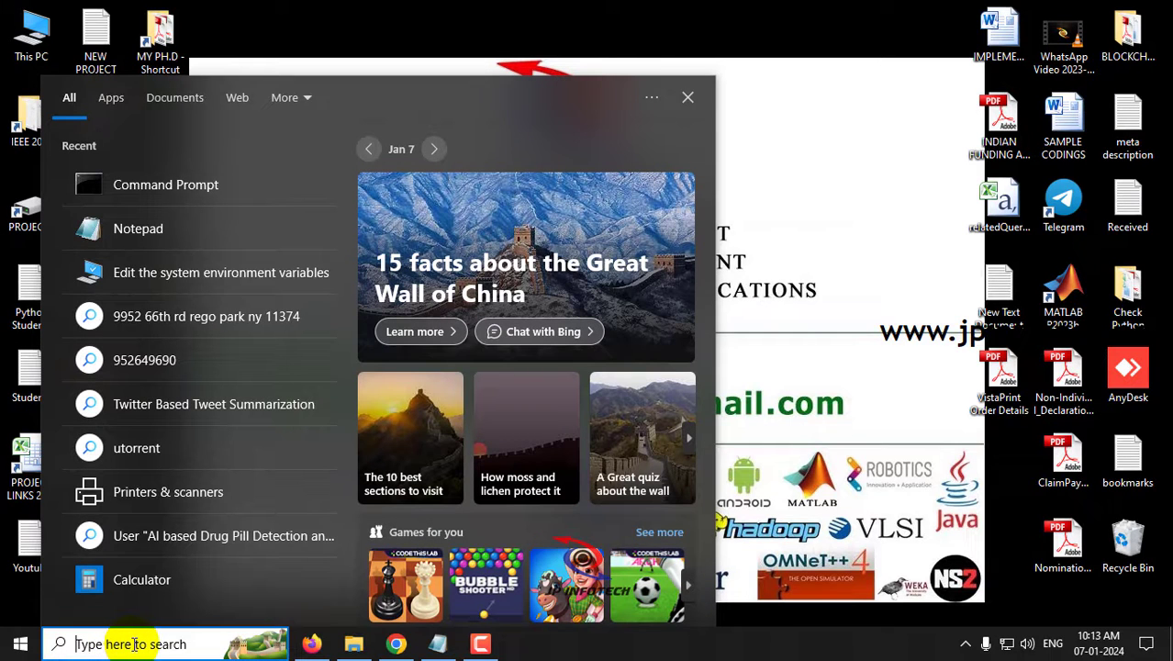
{"action": "type", "text": "en"}
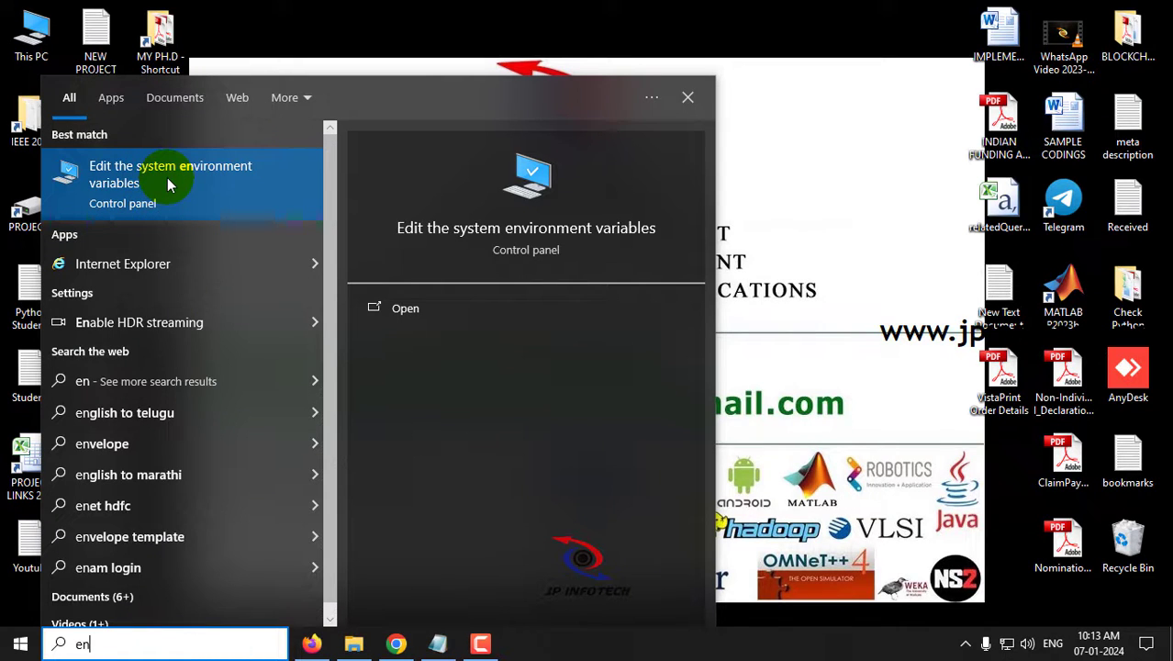
{"action": "left_click", "coordinate": [405, 308]}
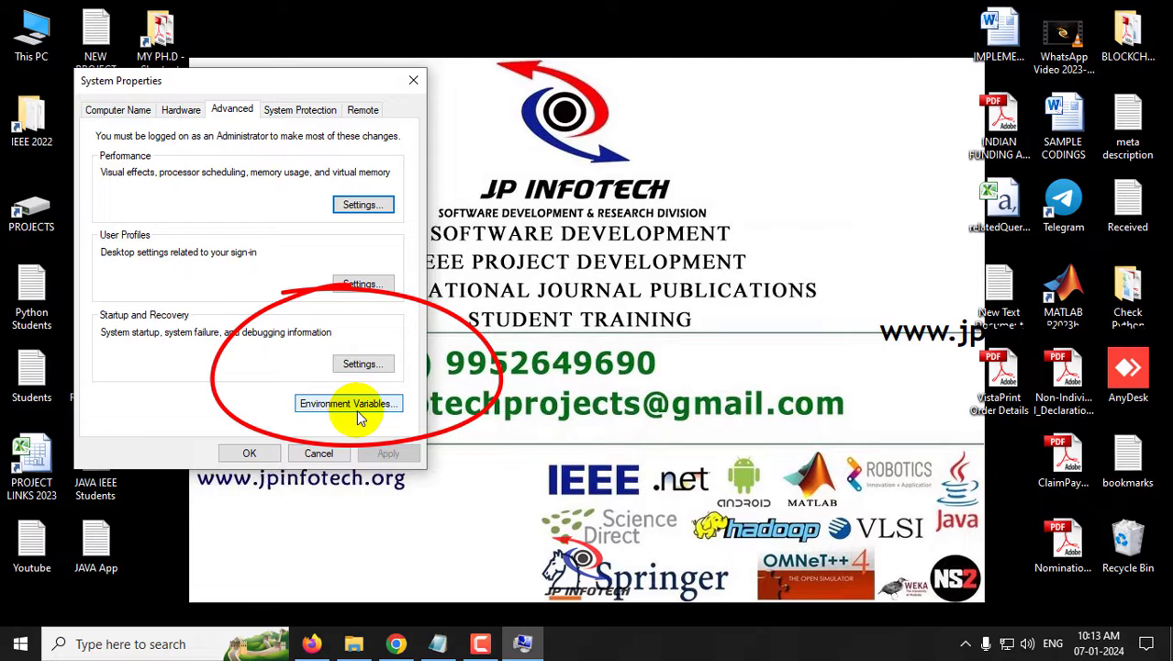
{"action": "left_click", "coordinate": [356, 409]}
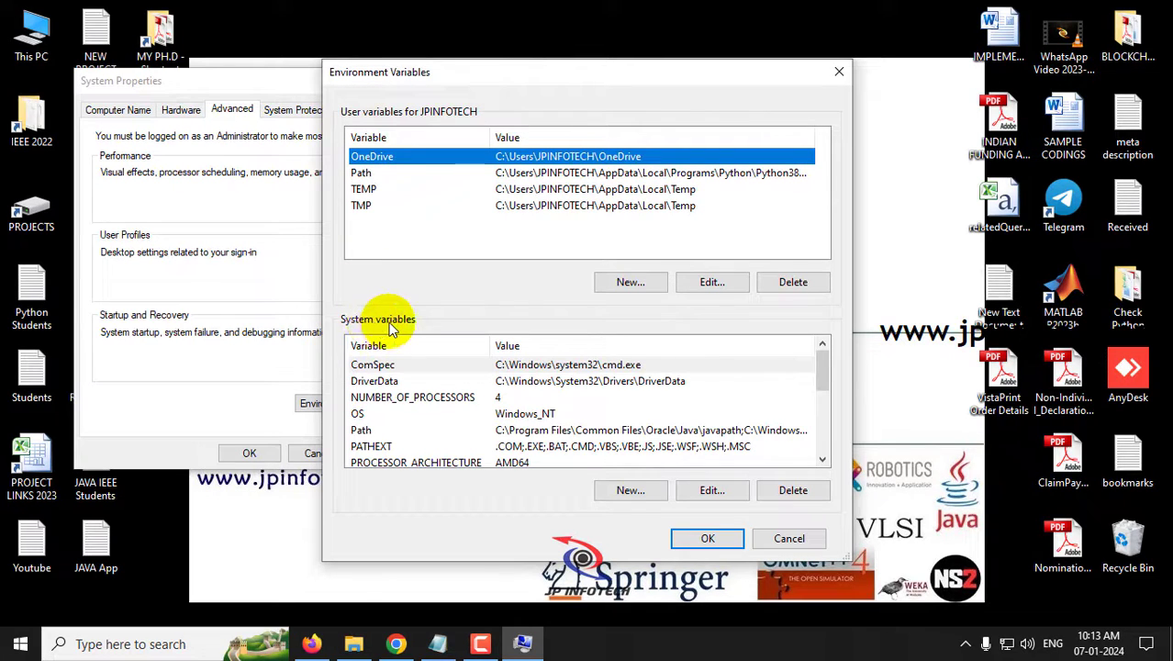
- Add C:\Program Files\Java\jdk-21\bin as a new system Path entry and confirm all dialogs
{"action": "left_click", "coordinate": [362, 431]}
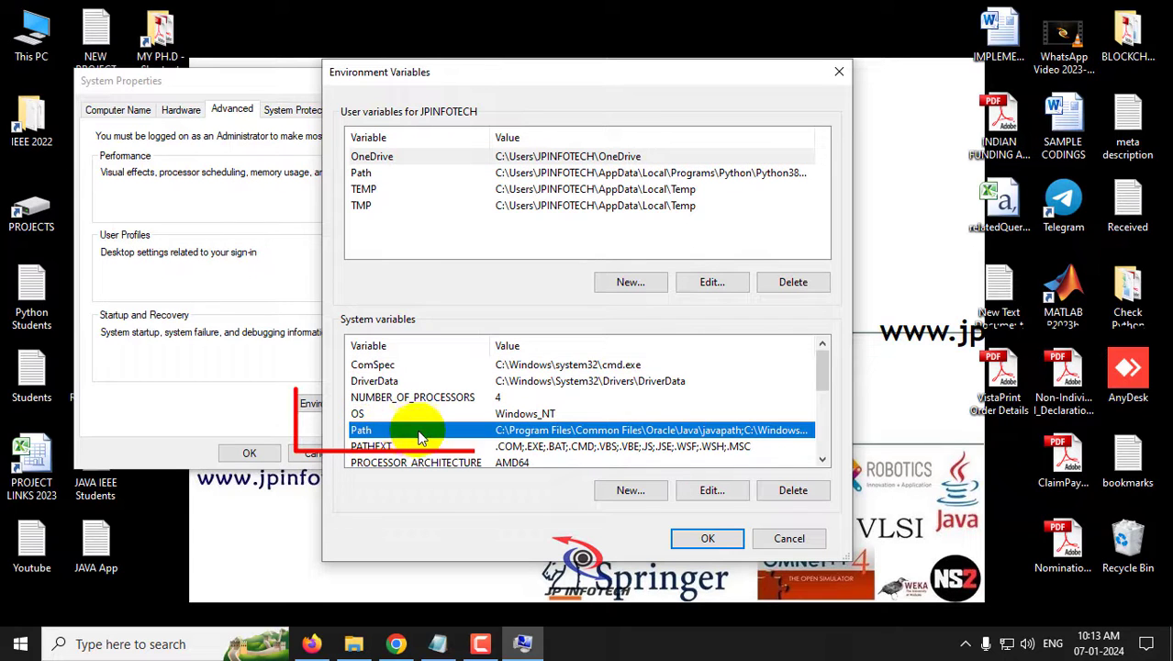
{"action": "left_click", "coordinate": [630, 490]}
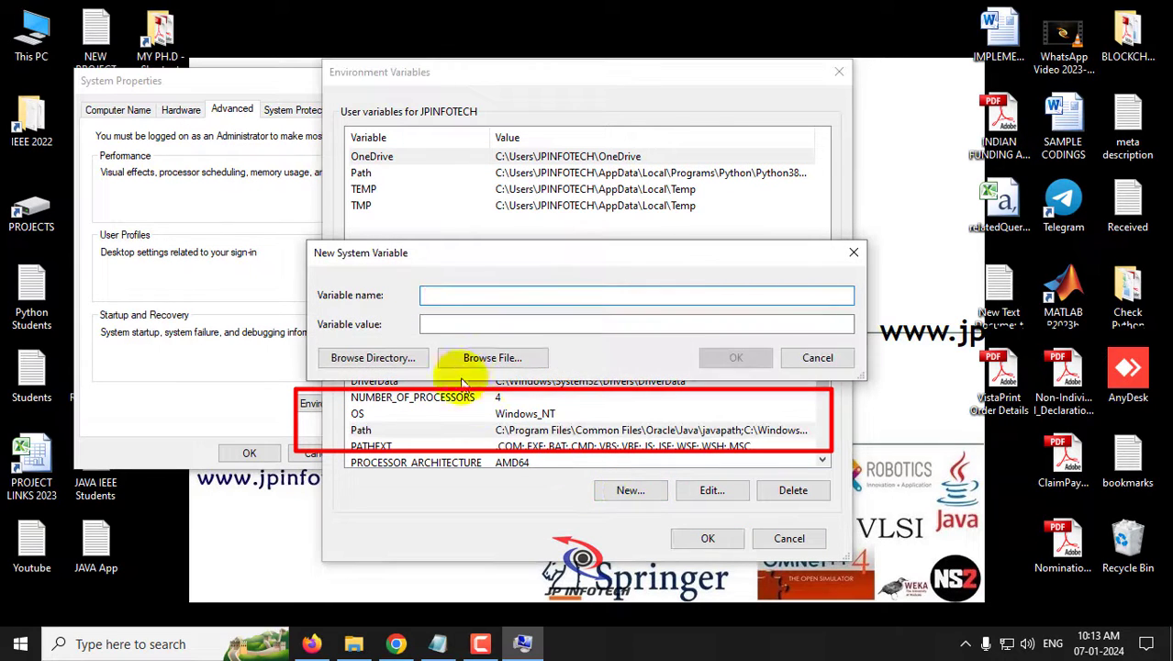
{"action": "left_click", "coordinate": [853, 250]}
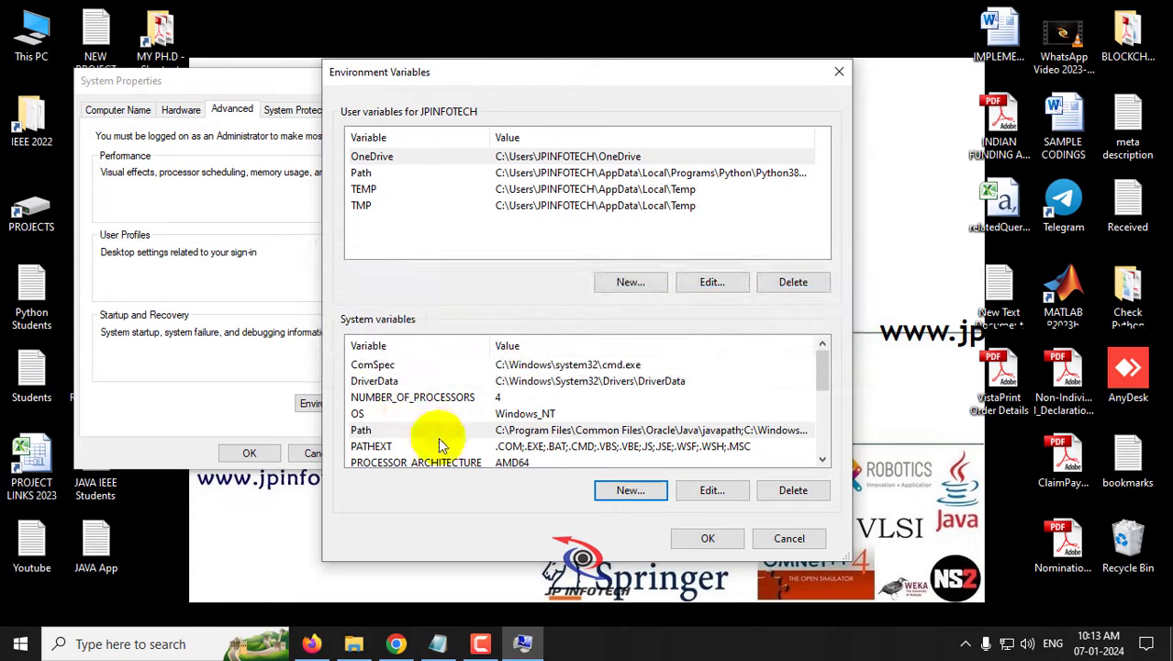
{"action": "double_click", "coordinate": [547, 430]}
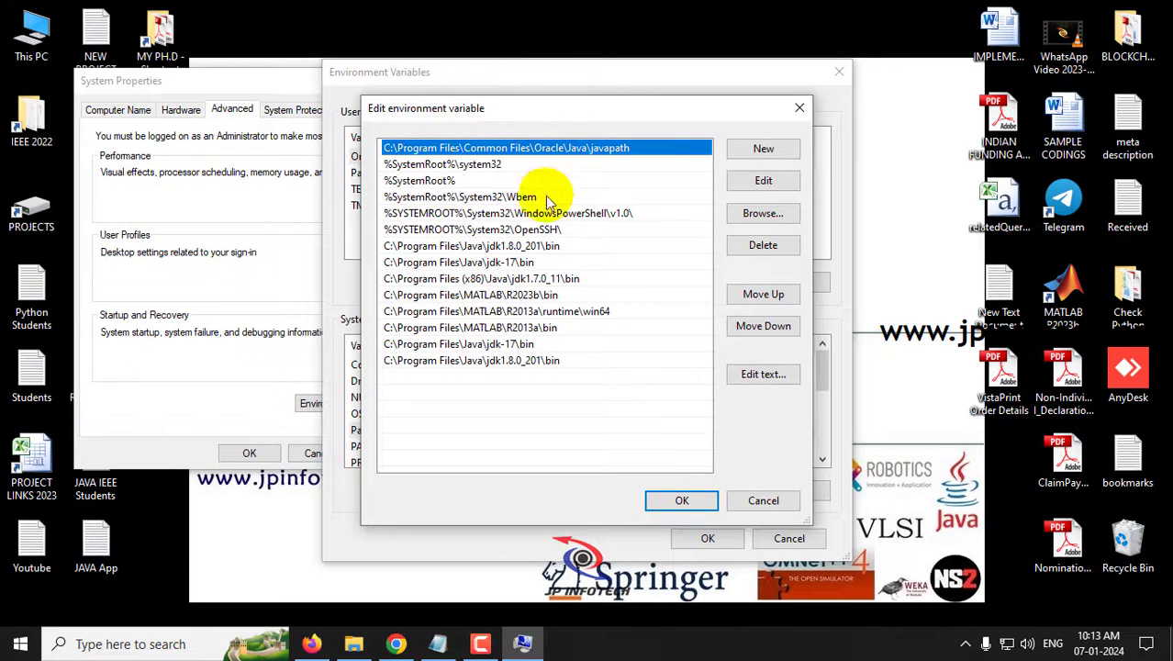
{"action": "left_click", "coordinate": [476, 390]}
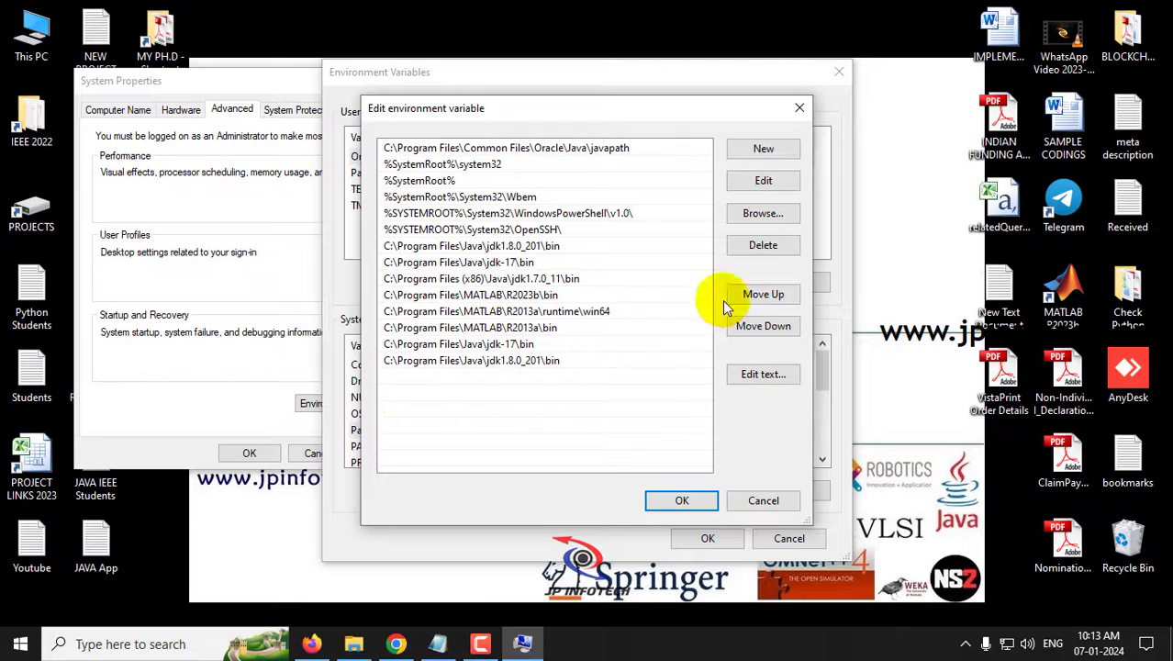
{"action": "left_click", "coordinate": [765, 158]}
{"action": "key", "text": "ctrl+v"}
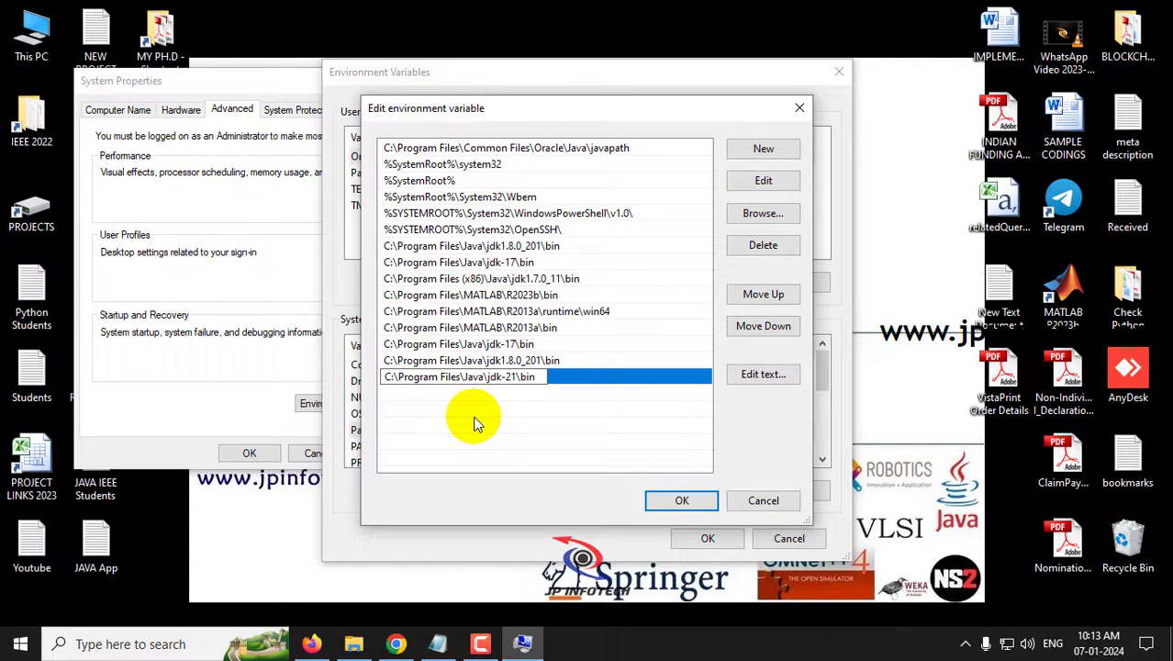
{"action": "left_click", "coordinate": [465, 402]}
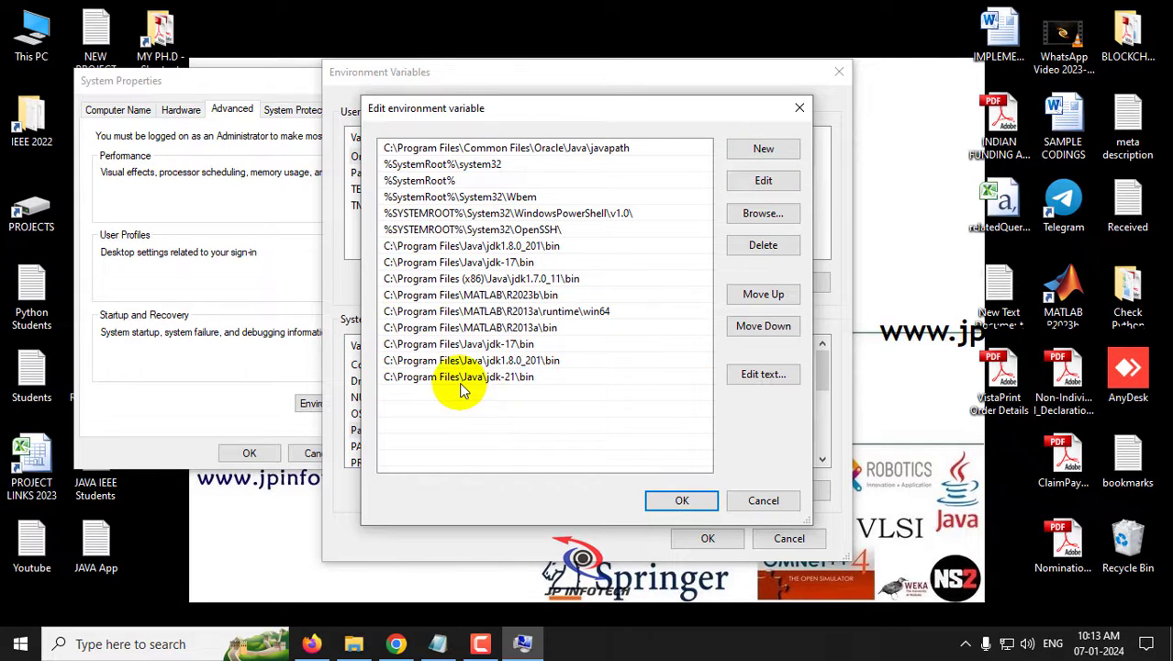
{"action": "left_click", "coordinate": [687, 501]}
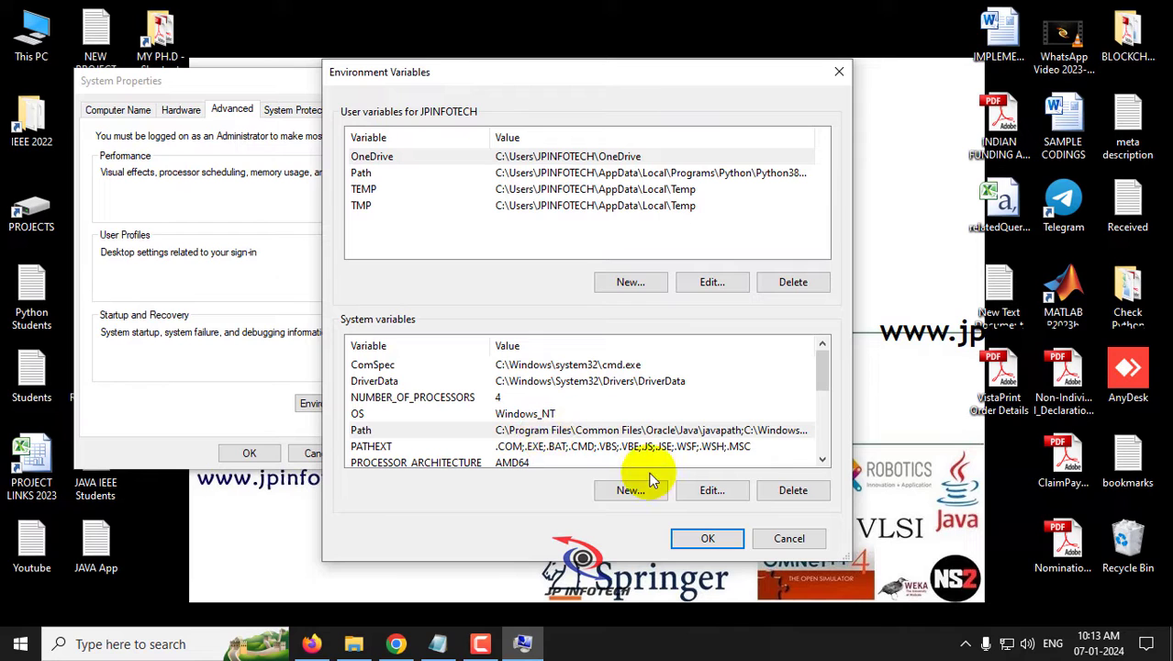
{"action": "left_click", "coordinate": [706, 539]}
{"action": "left_click", "coordinate": [249, 454]}
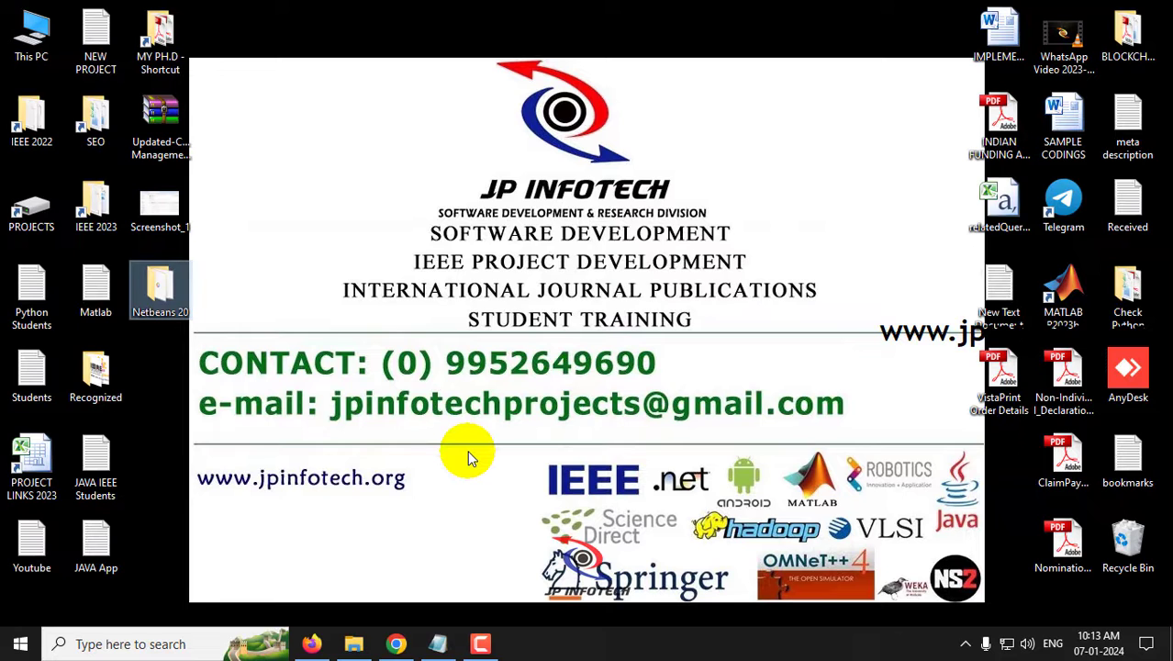
- Confirm with java -version in Command Prompt that Java is 21.0.1, then return to Notepad
{"action": "left_click", "coordinate": [152, 644]}
{"action": "type", "text": "cmd"}
{"action": "key", "text": "Return"}
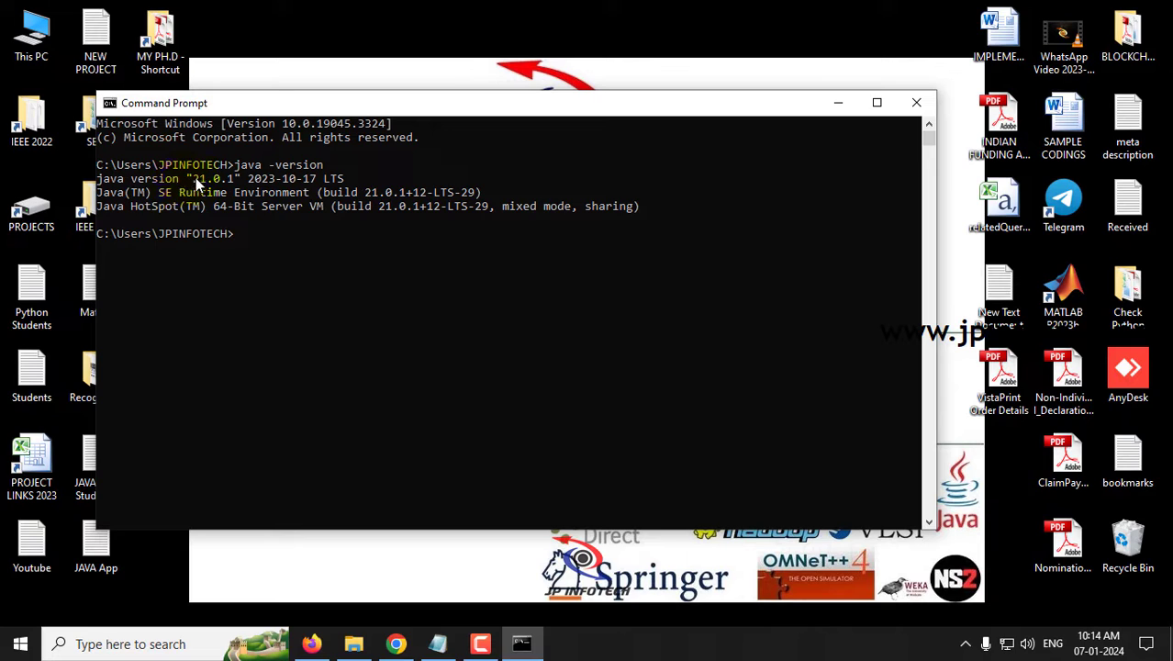
{"action": "left_click_drag", "start_coordinate": [195, 177], "coordinate": [234, 186]}
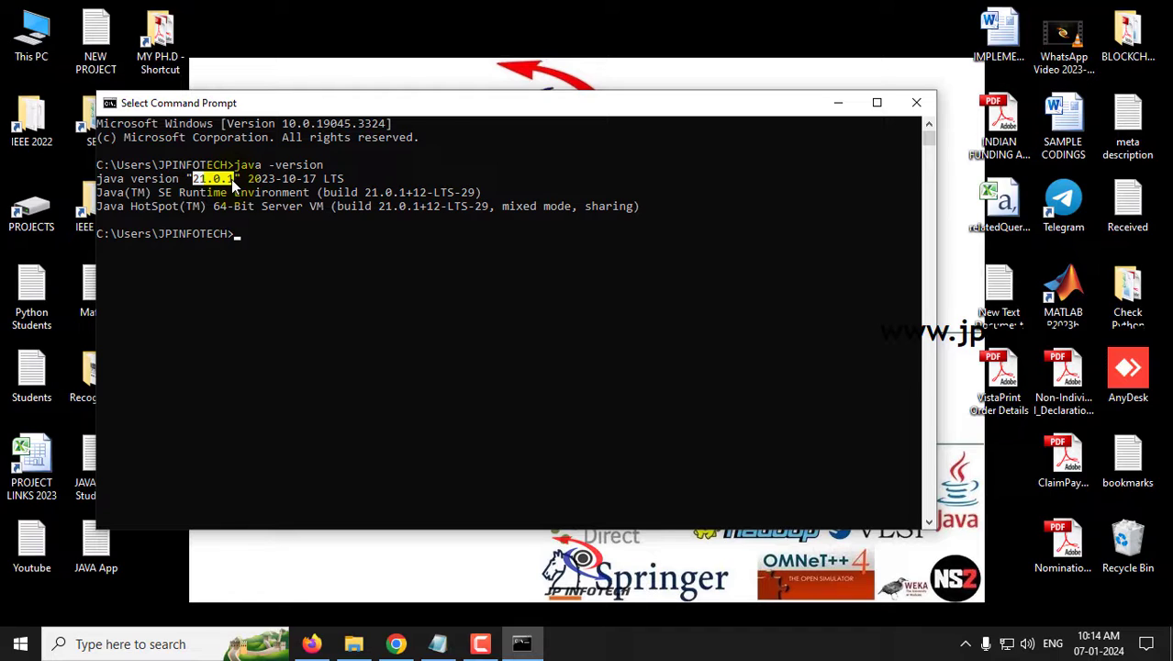
{"action": "left_click_drag", "start_coordinate": [235, 186], "coordinate": [235, 185]}
{"action": "left_click", "coordinate": [917, 102]}
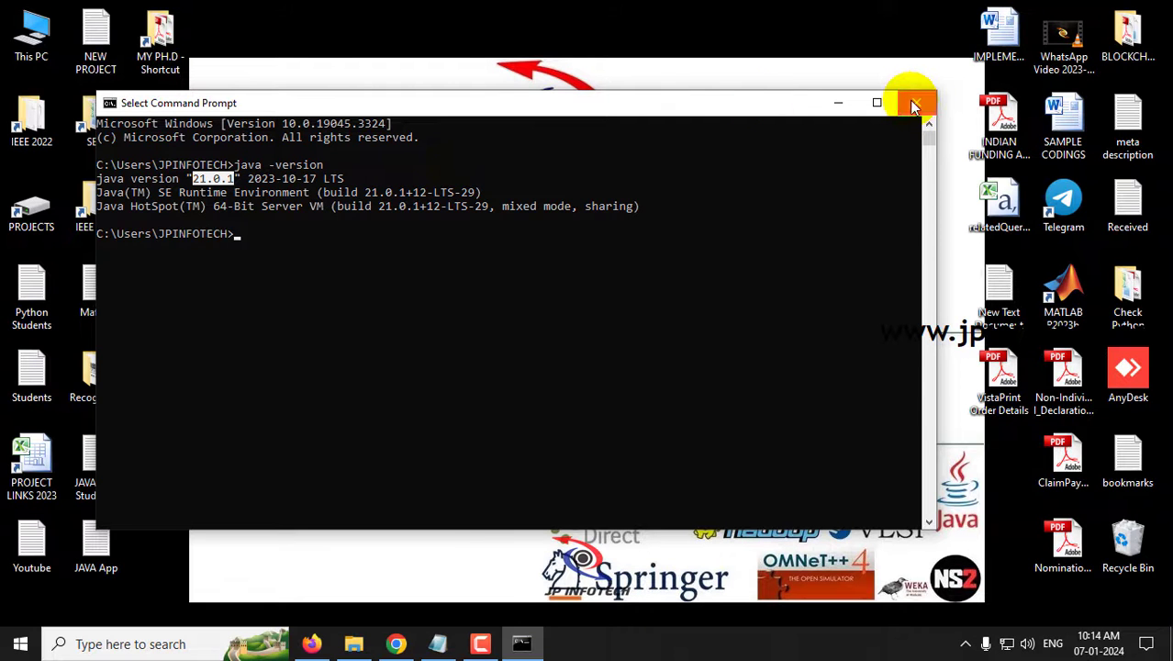
{"action": "left_click", "coordinate": [437, 643]}
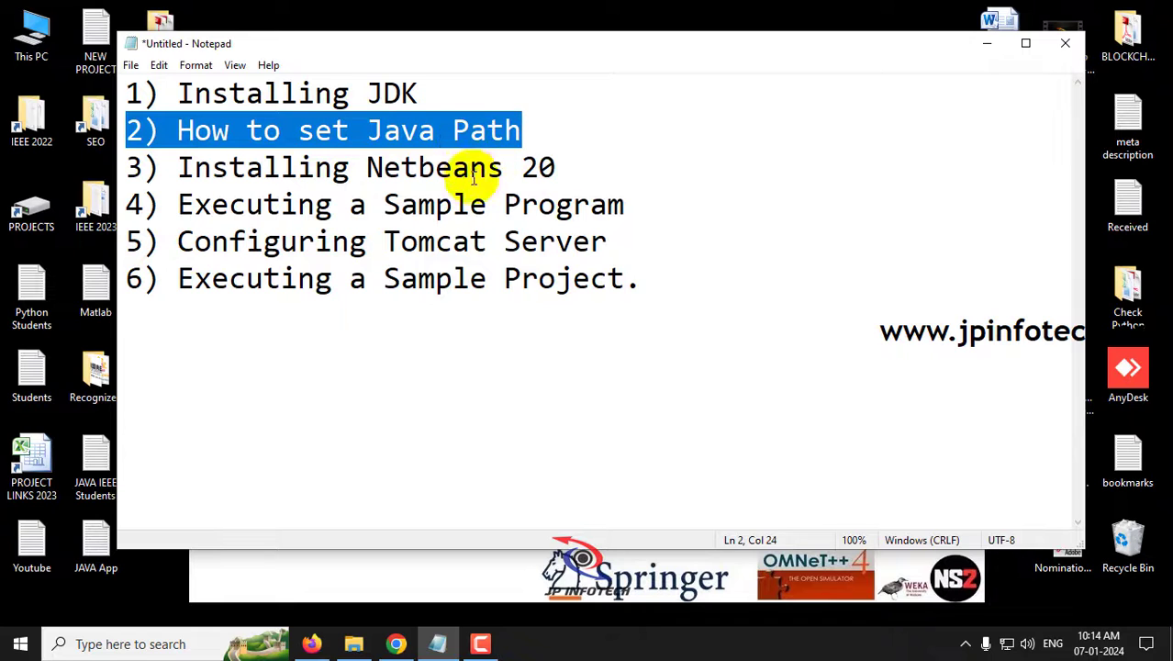
- Mark topic 3 in the notes and run the Apache-NetBeans-20r1-bin-windows-x64 installer from the Netbeans 20 folder
{"action": "left_click", "coordinate": [539, 167]}
{"action": "left_click_drag", "start_coordinate": [581, 163], "coordinate": [119, 167]}
{"action": "left_click", "coordinate": [987, 43]}
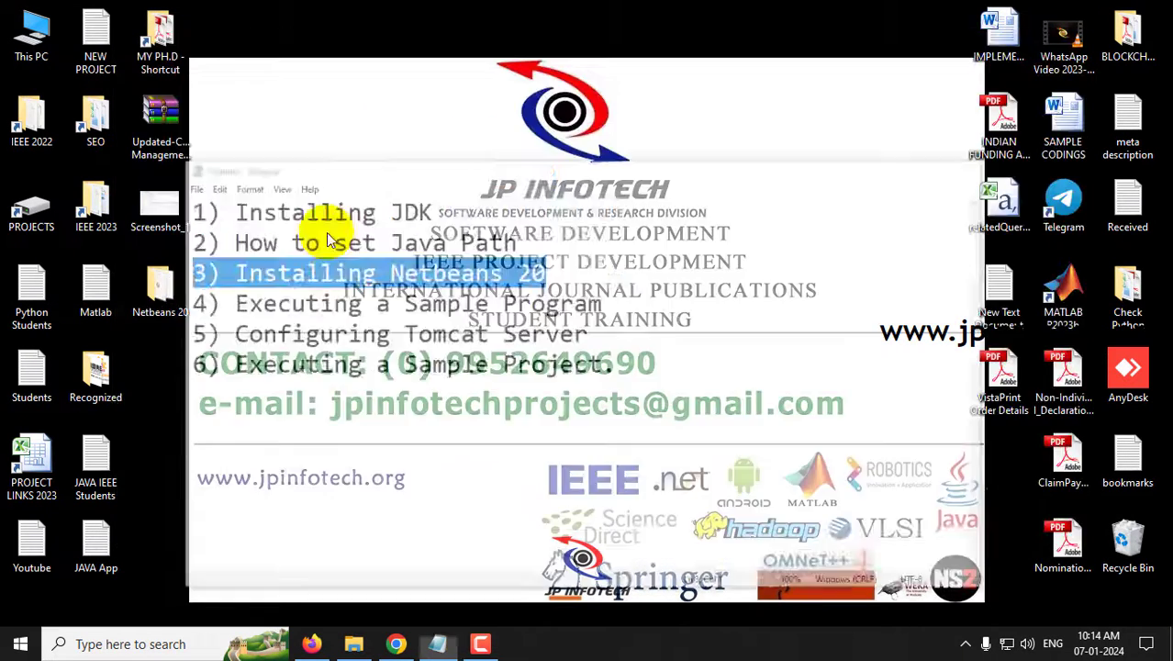
{"action": "double_click", "coordinate": [151, 321]}
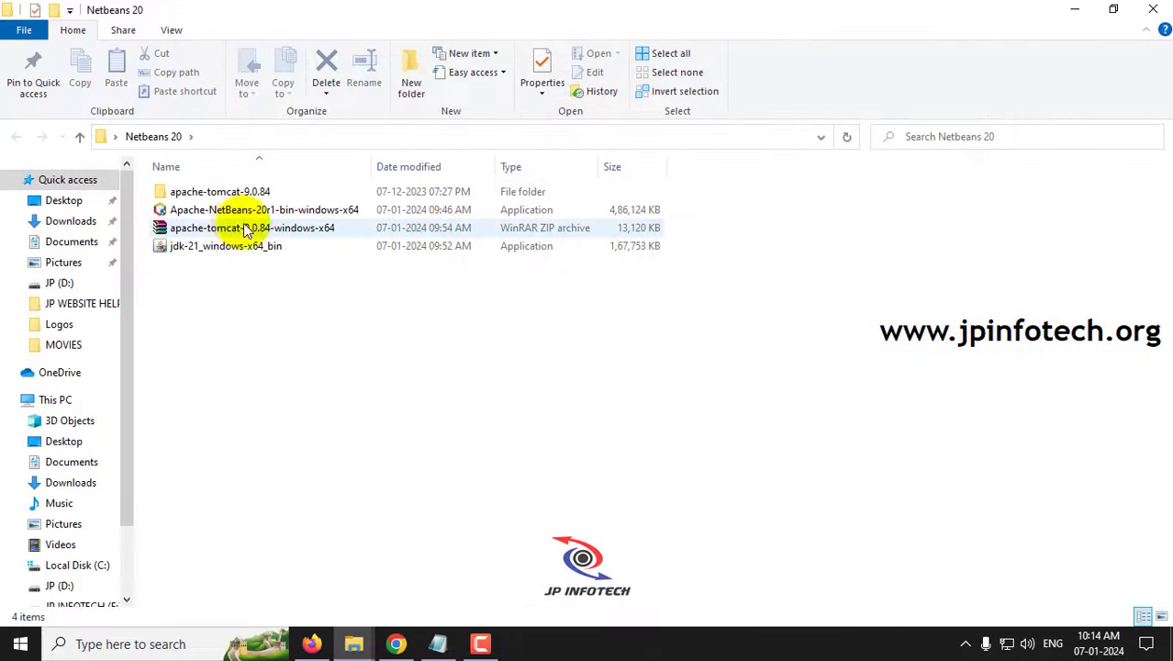
{"action": "double_click", "coordinate": [246, 213]}
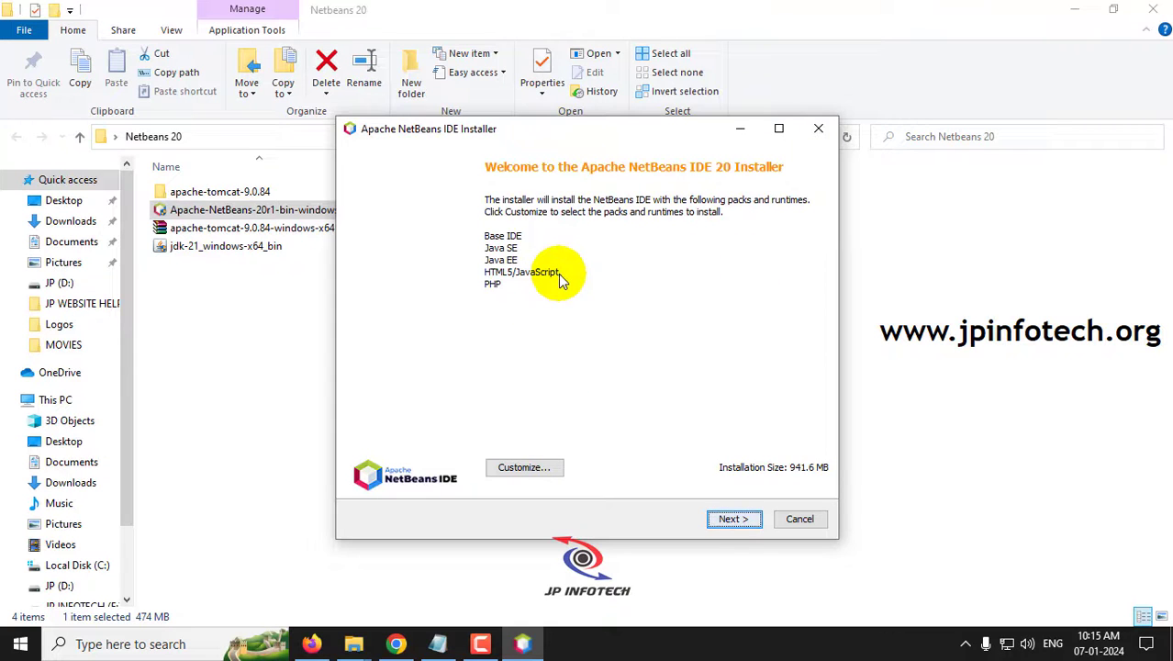
- Keep all packs, accept the license, and install into C:\Program Files\NetBeans-20 using jdk-21
{"action": "left_click", "coordinate": [534, 468]}
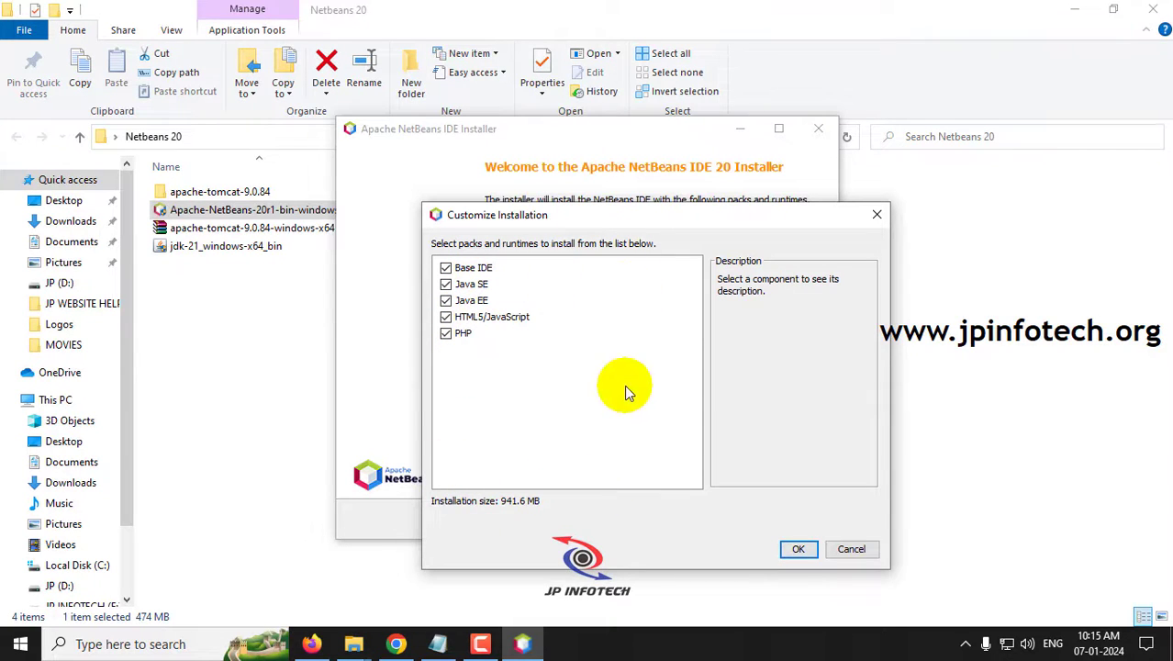
{"action": "left_click", "coordinate": [800, 550]}
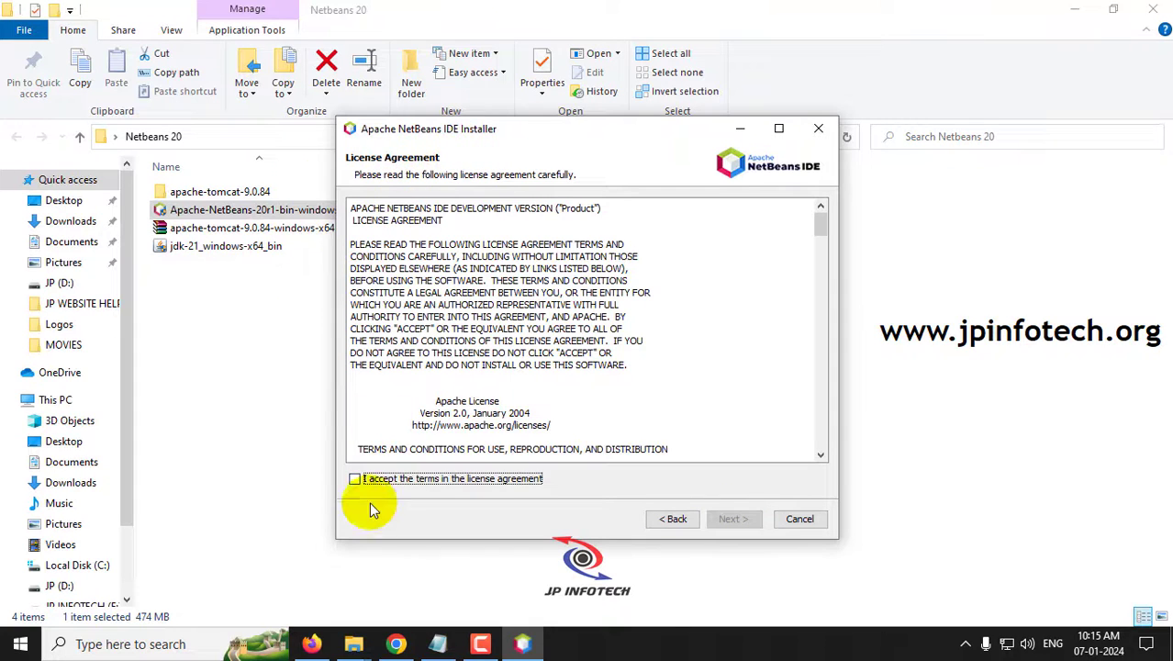
{"action": "left_click", "coordinate": [354, 478]}
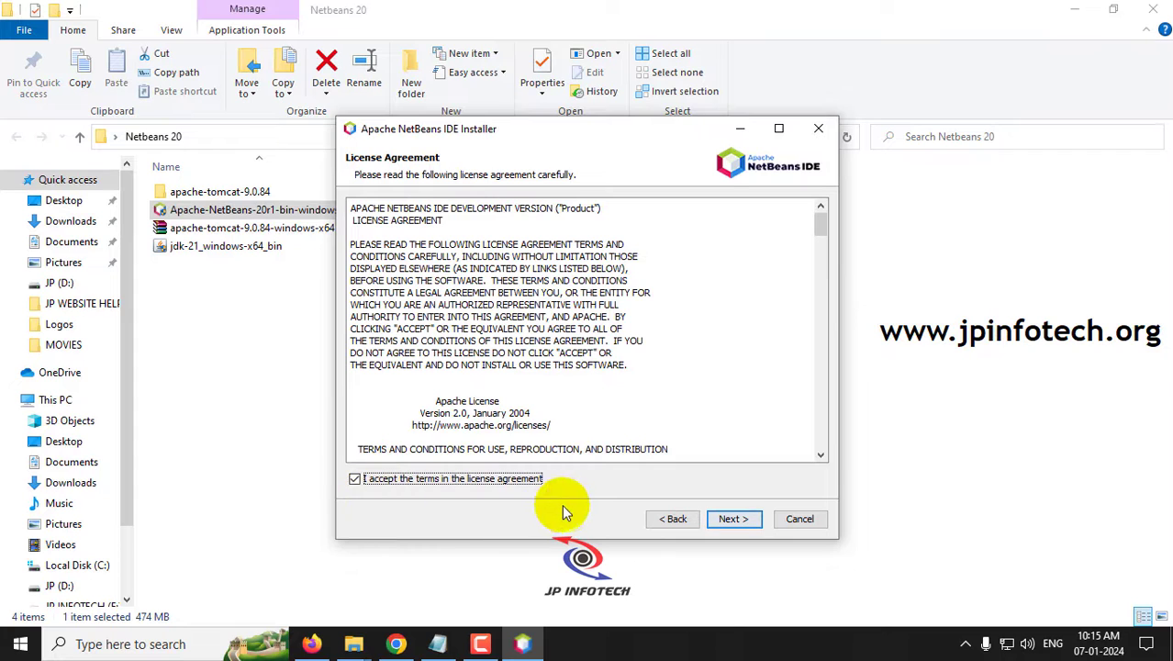
{"action": "left_click", "coordinate": [731, 521]}
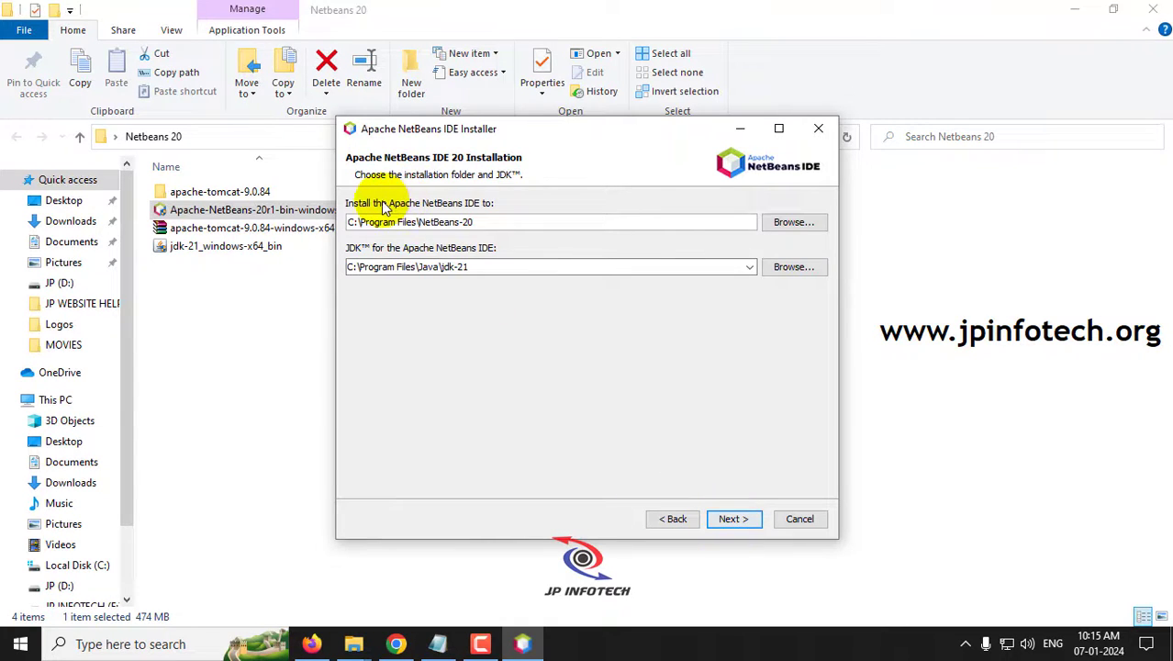
{"action": "left_click", "coordinate": [475, 221]}
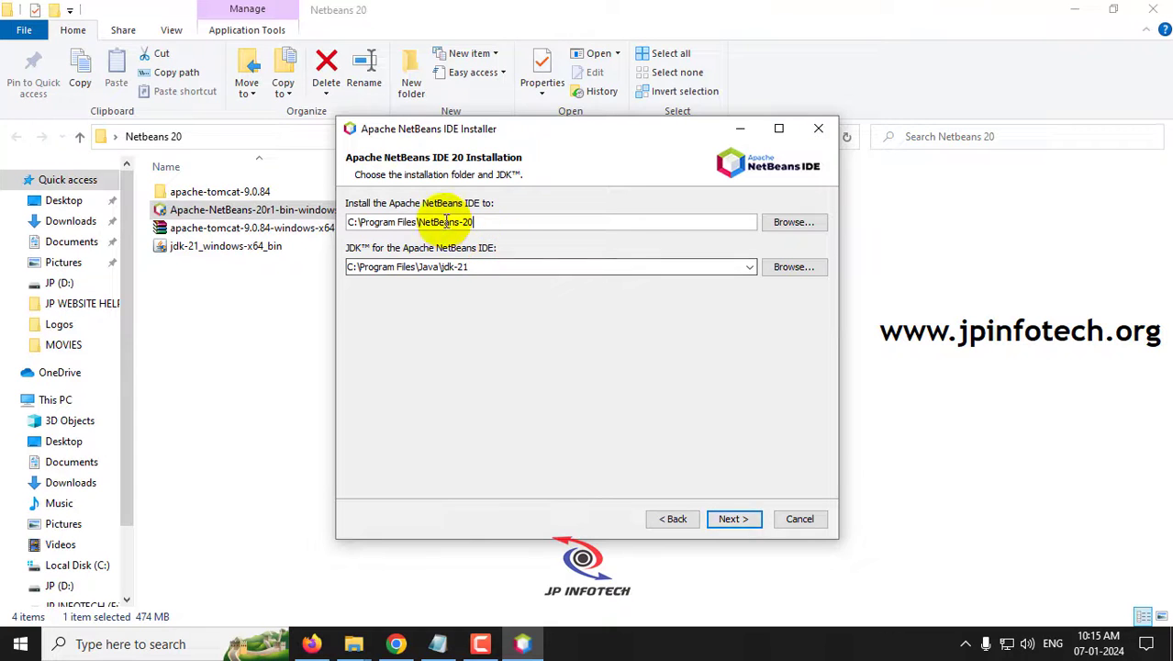
{"action": "left_click", "coordinate": [734, 519]}
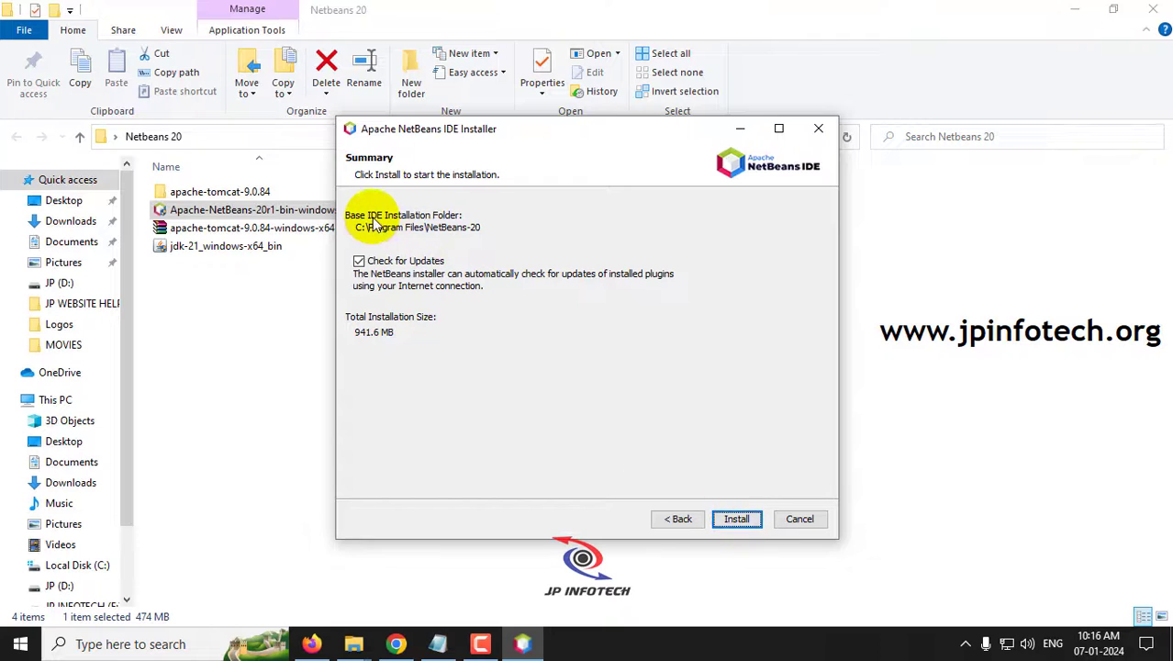
- Turn off Check for Updates, run the NetBeans 20 installation, and finish the installer
{"action": "left_click", "coordinate": [407, 262]}
{"action": "left_click", "coordinate": [740, 519]}
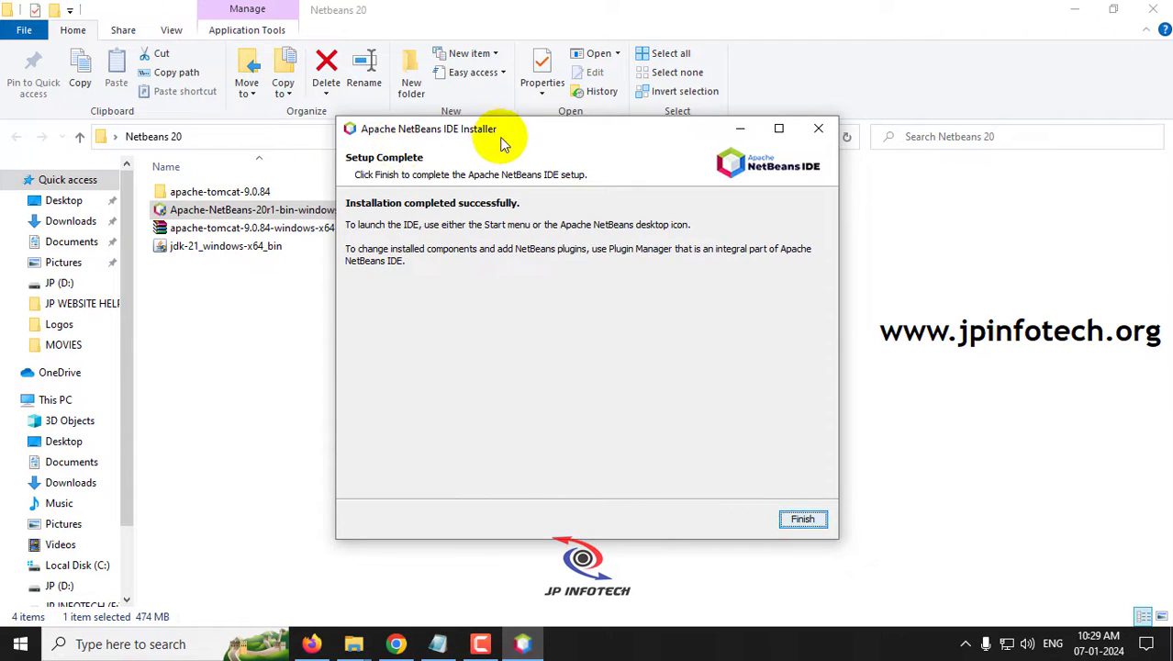
{"action": "left_click", "coordinate": [802, 519]}
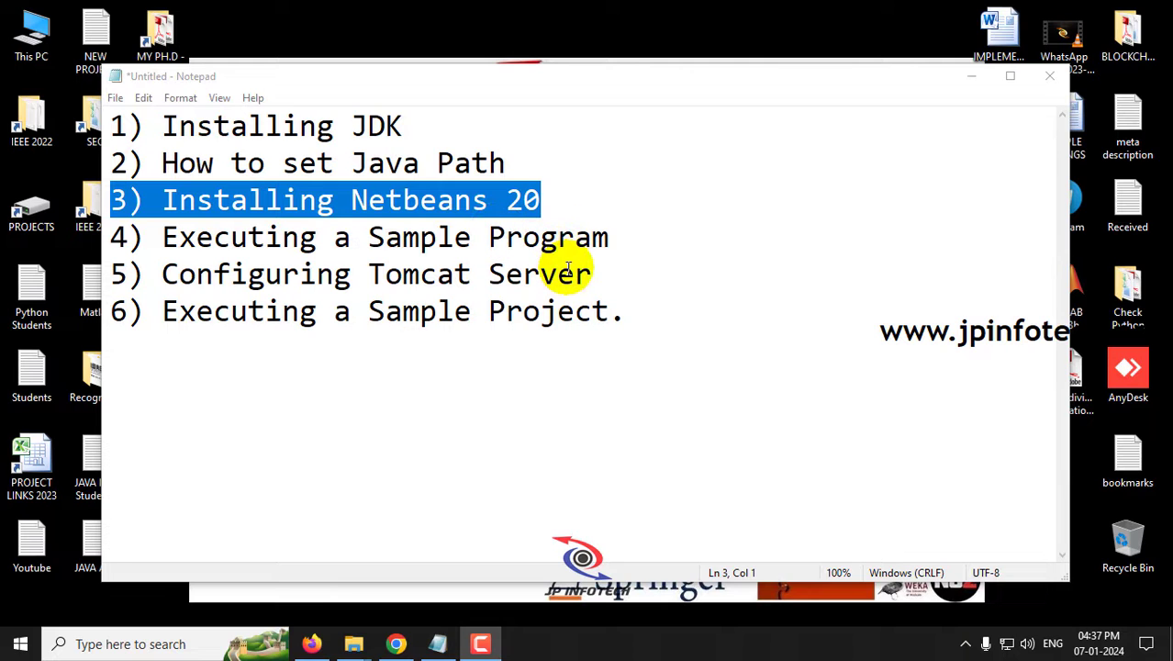
- Highlight topic 4, Executing a Sample Program, and minimize Notepad
{"action": "left_click_drag", "start_coordinate": [595, 236], "coordinate": [110, 237]}
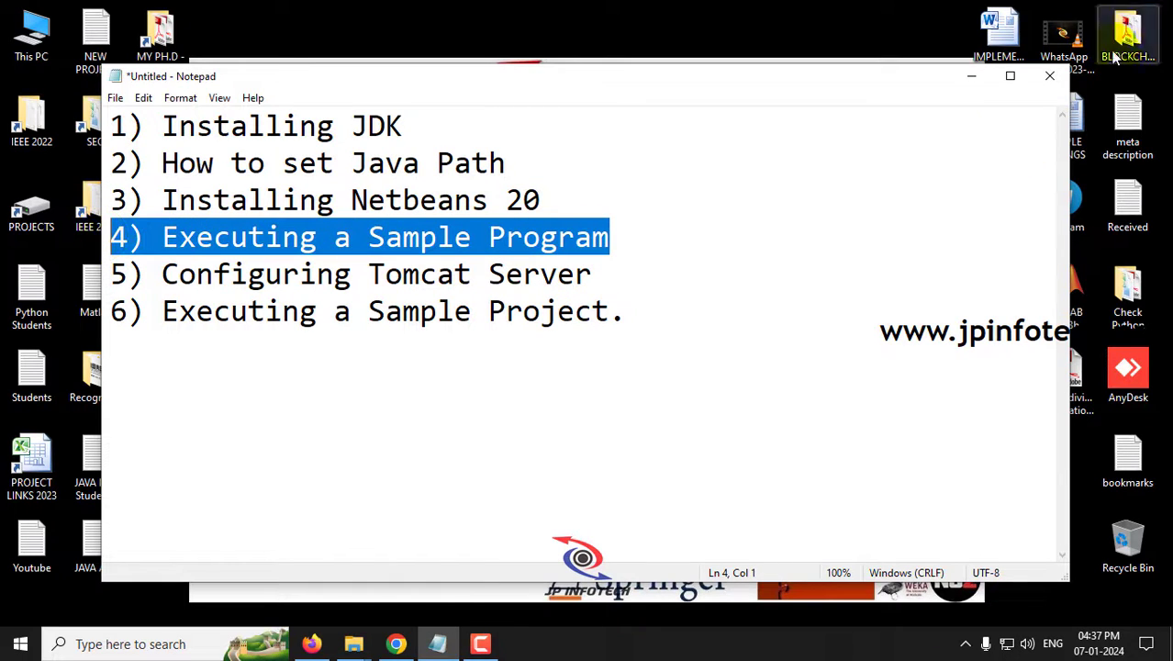
{"action": "left_click", "coordinate": [971, 75]}
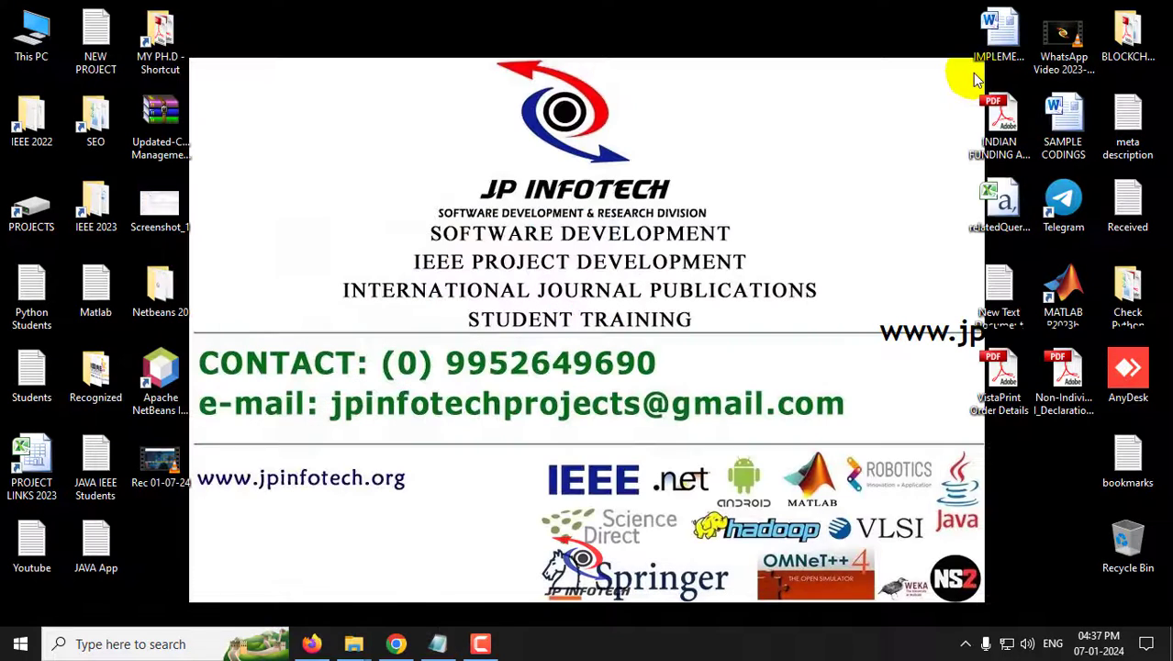
- Start Apache NetBeans IDE 20 from its desktop shortcut
{"action": "left_click", "coordinate": [165, 382]}
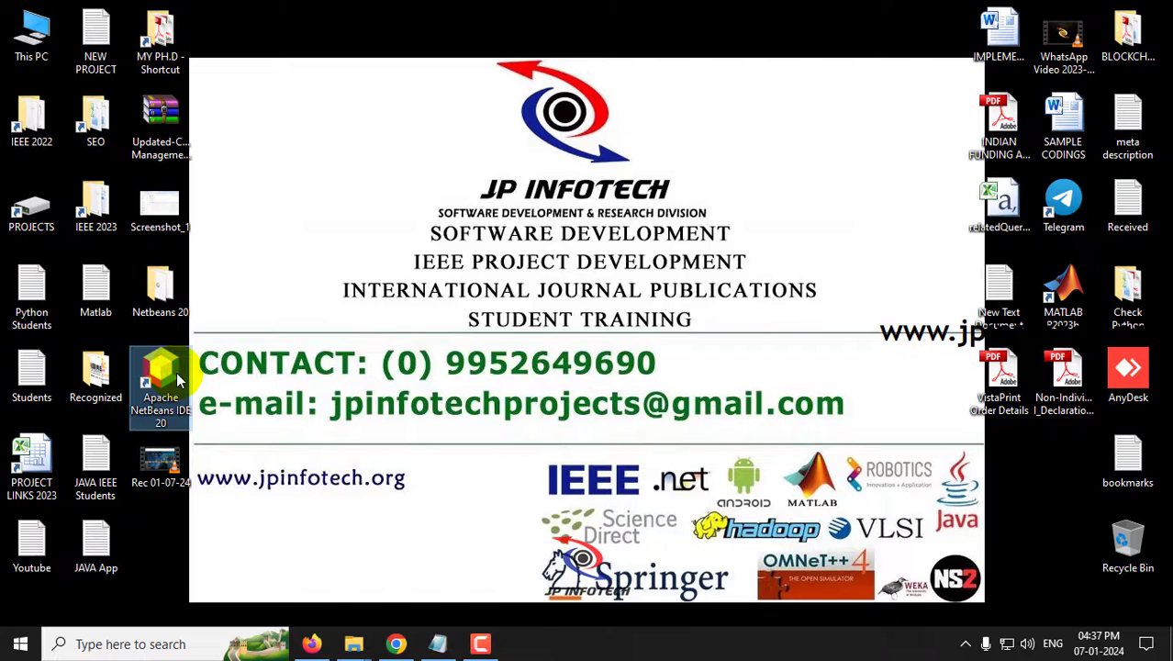
{"action": "double_click", "coordinate": [166, 376]}
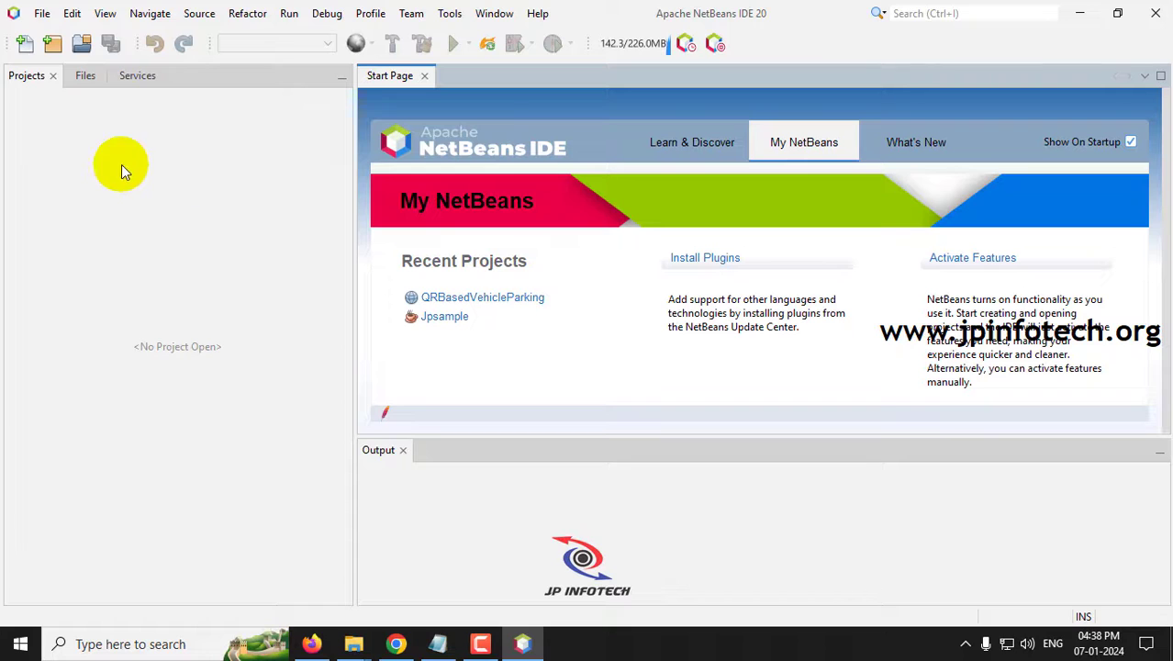
- Choose Java with Ant > Java Application as the new project type and continue
{"action": "left_click", "coordinate": [43, 13]}
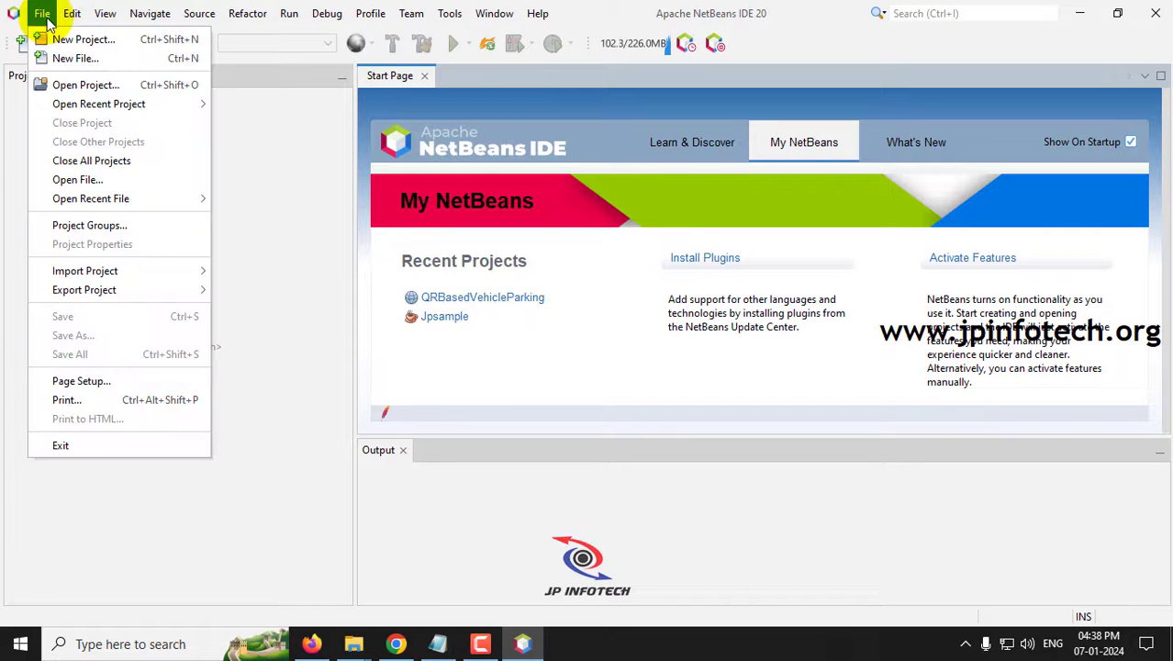
{"action": "left_click", "coordinate": [79, 38]}
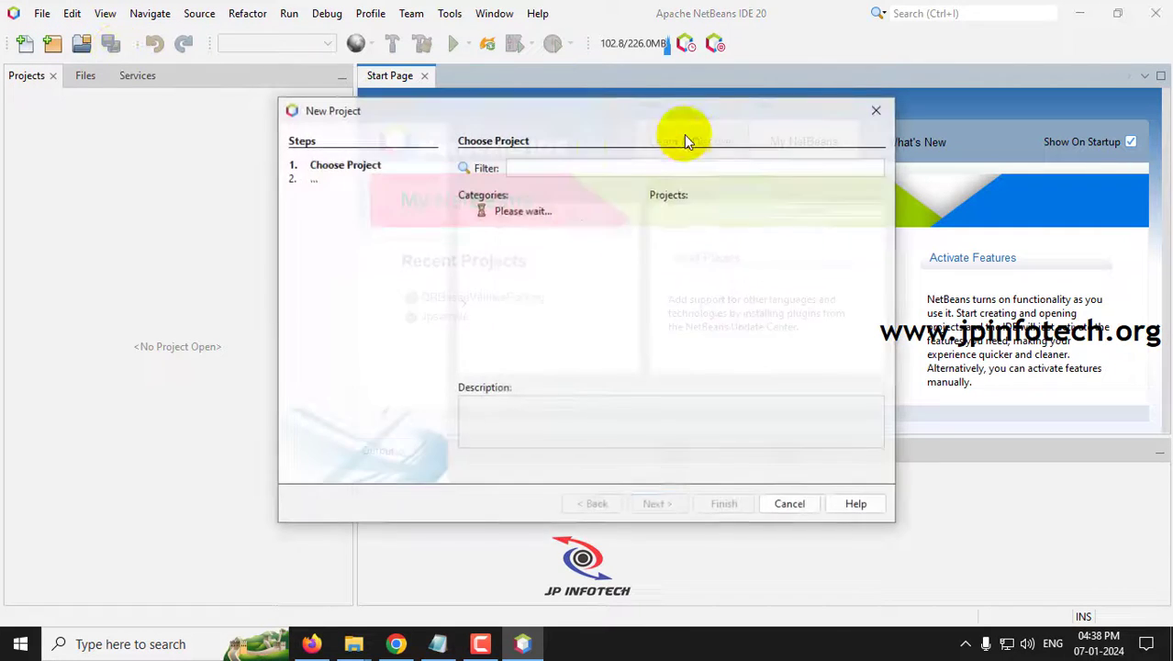
{"action": "left_click", "coordinate": [537, 211]}
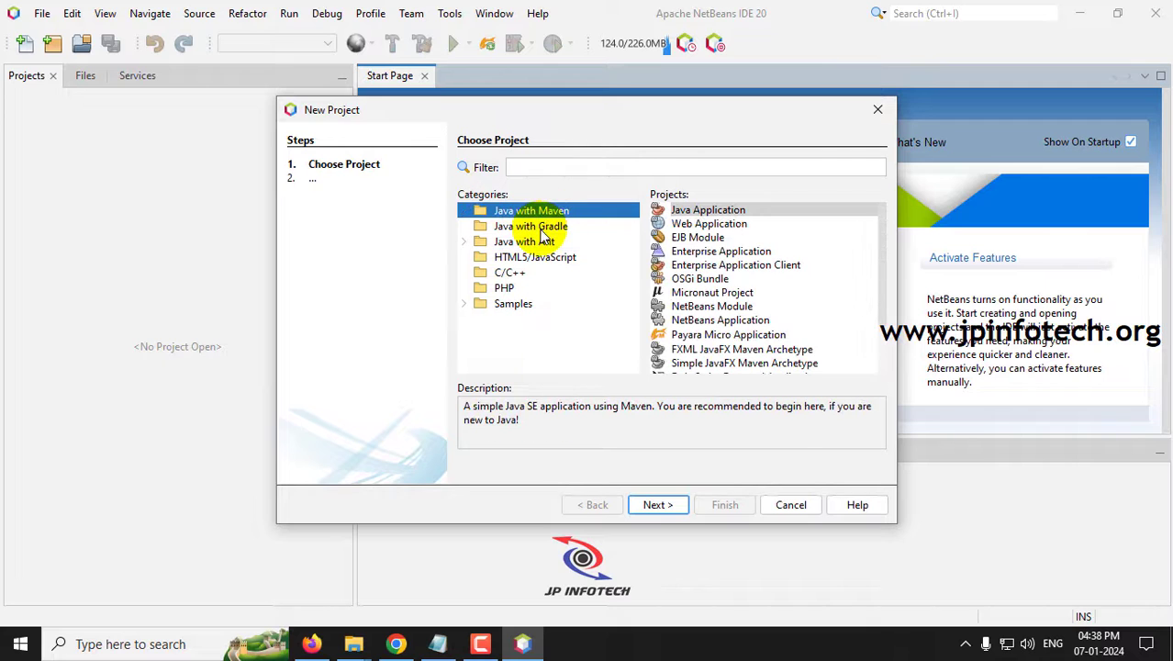
{"action": "left_click", "coordinate": [542, 228]}
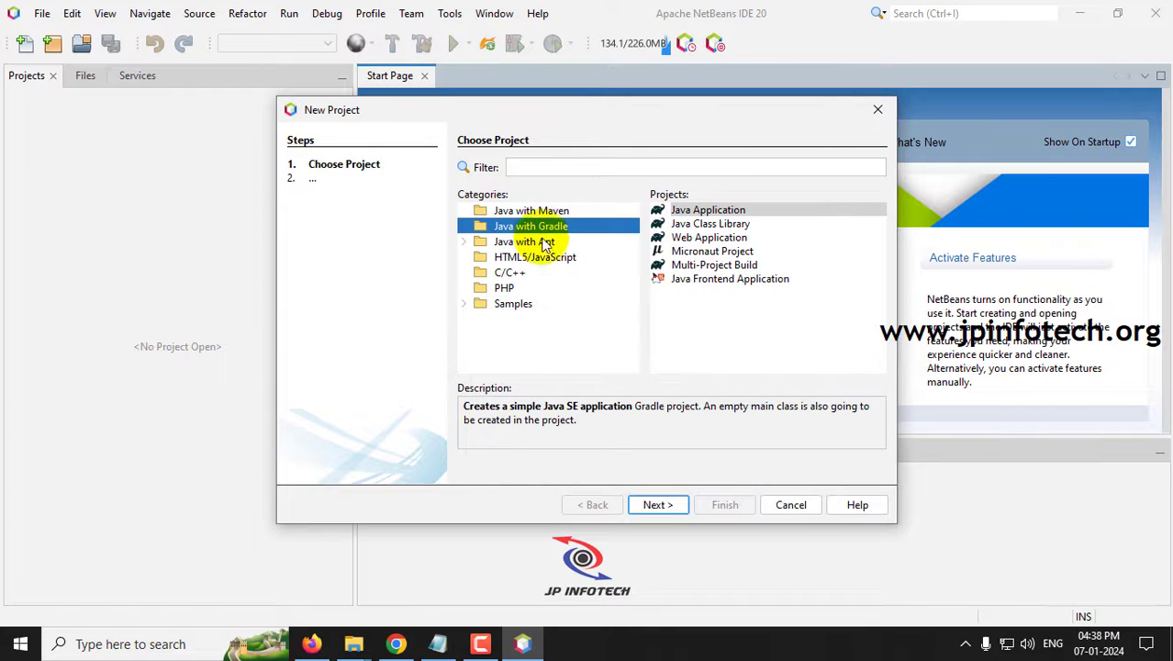
{"action": "left_click", "coordinate": [519, 243]}
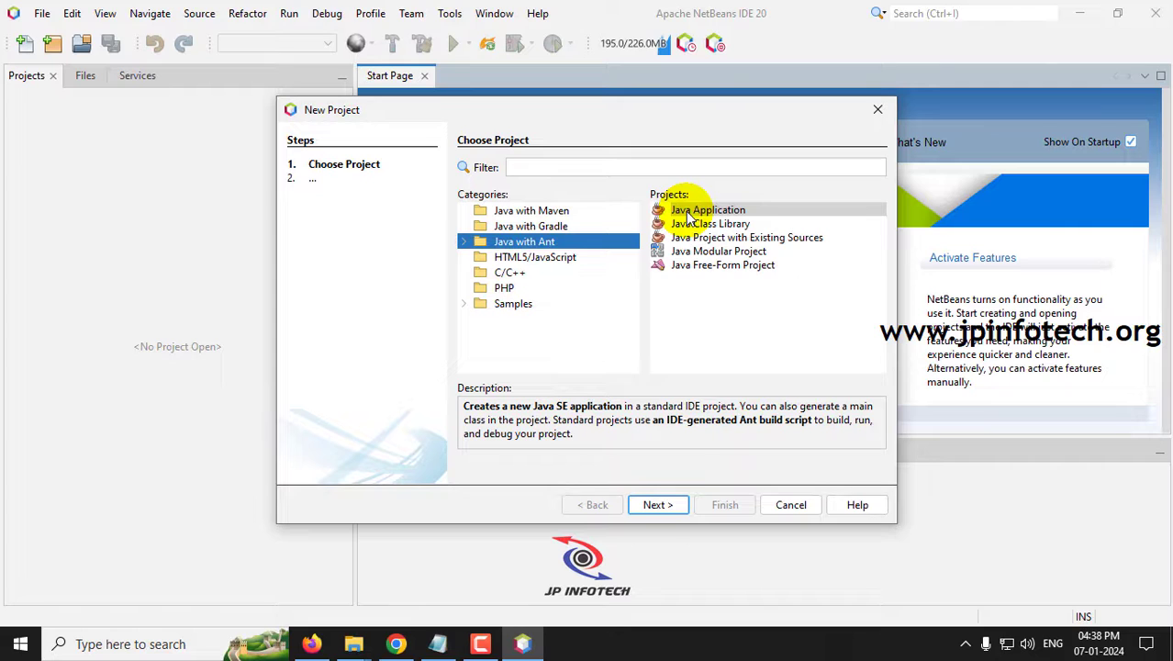
{"action": "left_click", "coordinate": [721, 215]}
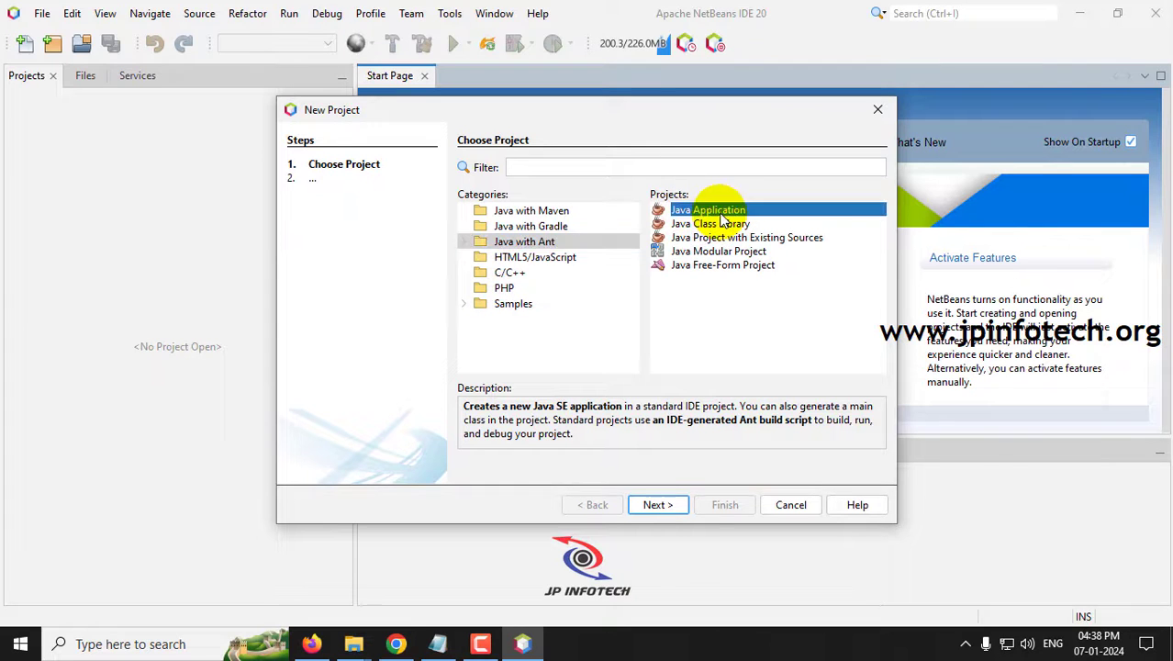
{"action": "left_click", "coordinate": [655, 510]}
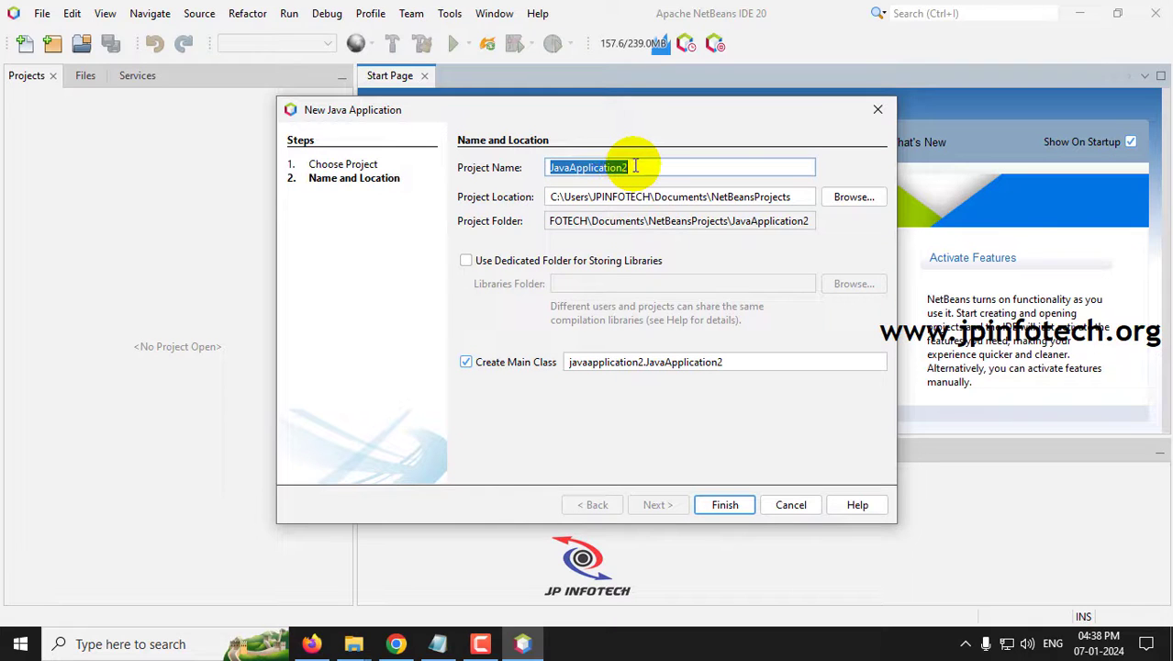
- Name the project Sampledemo, keep the default location, and finish creating it
{"action": "left_click_drag", "start_coordinate": [631, 167], "coordinate": [528, 166]}
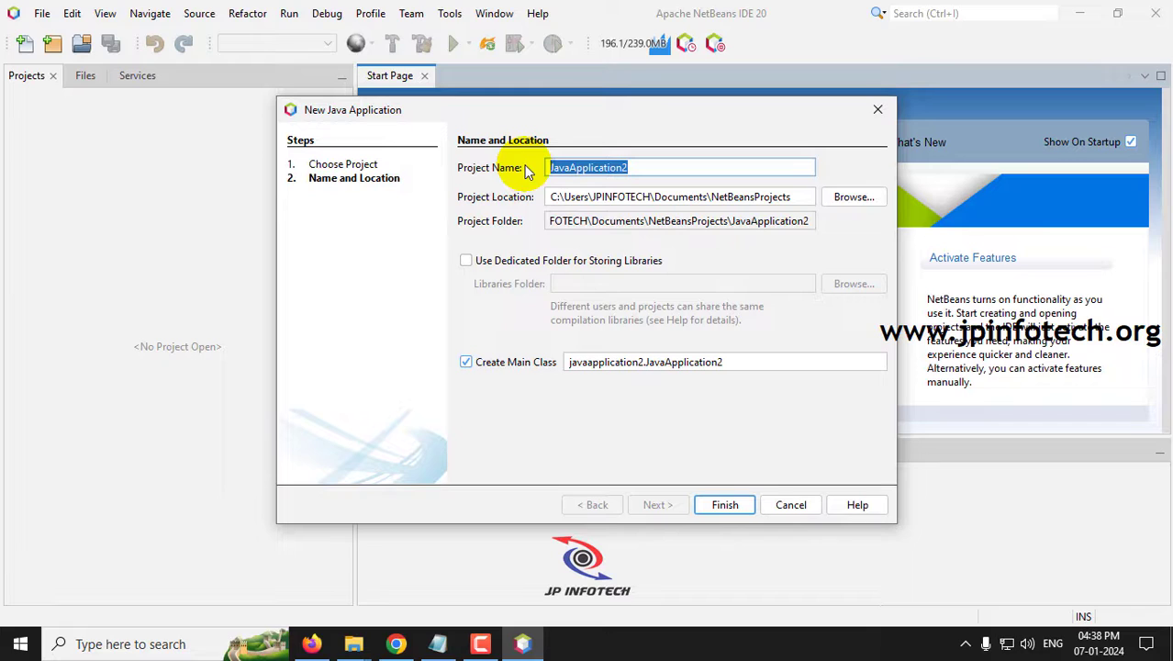
{"action": "type", "text": "Sample"}
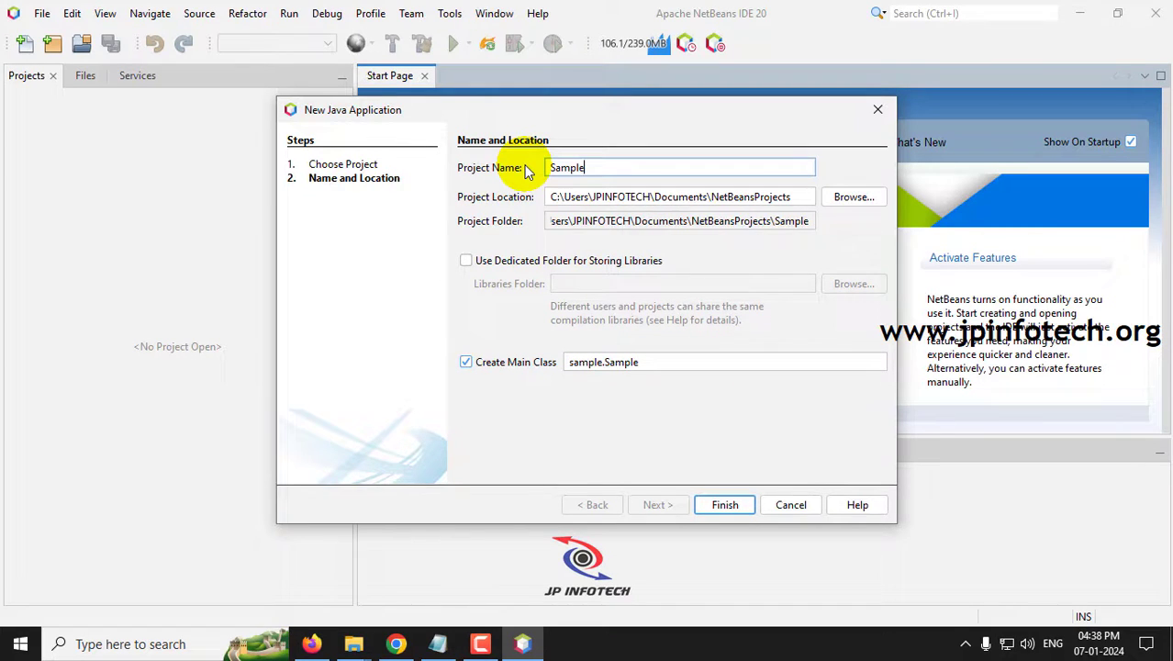
{"action": "type", "text": "demo"}
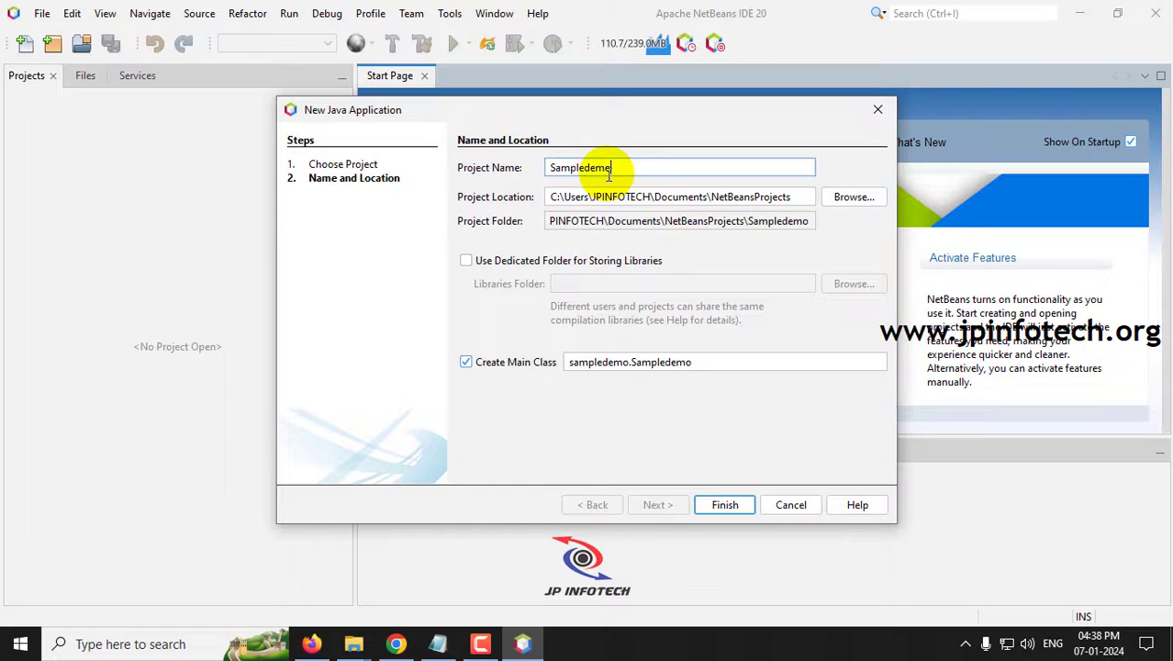
{"action": "left_click_drag", "start_coordinate": [605, 167], "coordinate": [484, 166]}
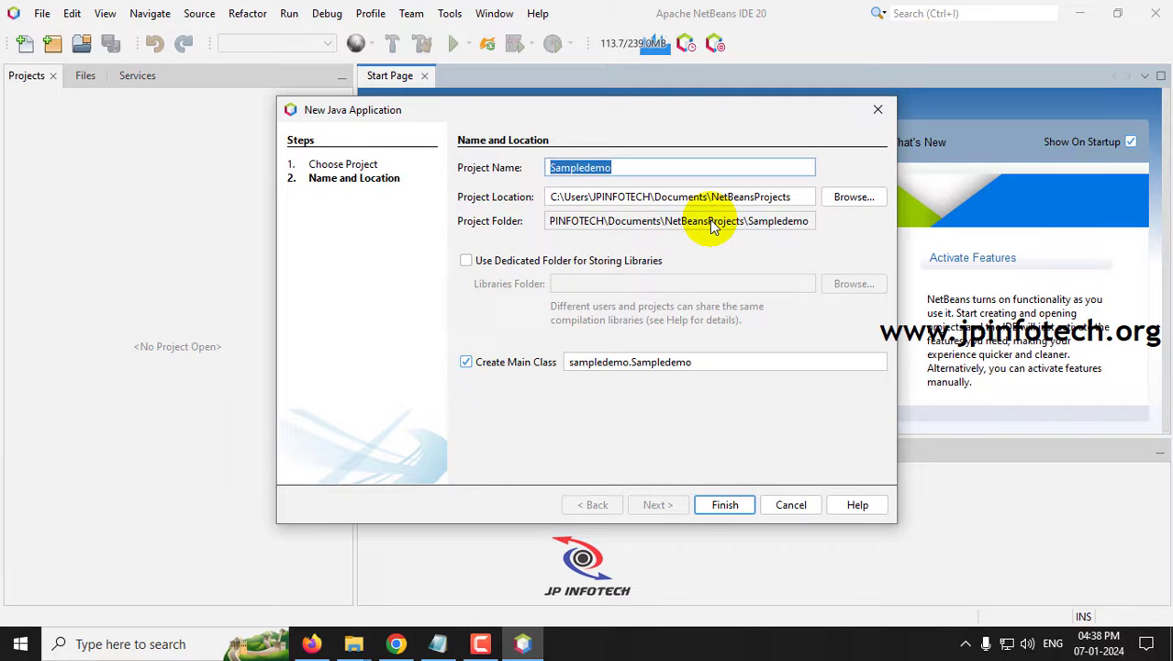
{"action": "left_click", "coordinate": [839, 200]}
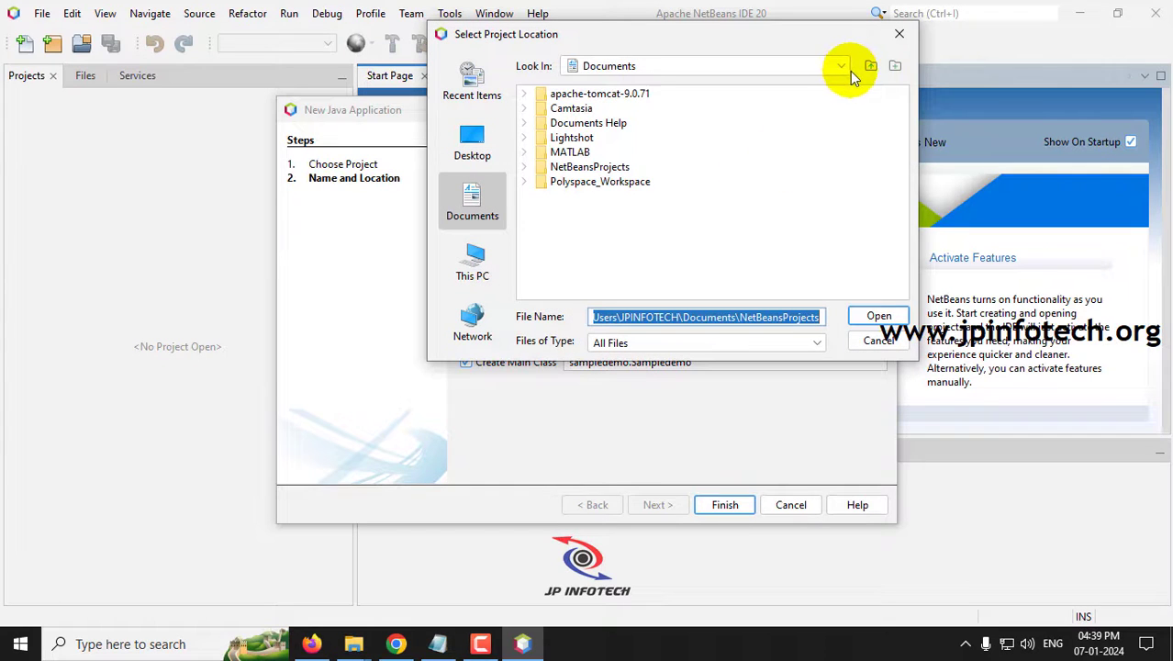
{"action": "left_click", "coordinate": [899, 34]}
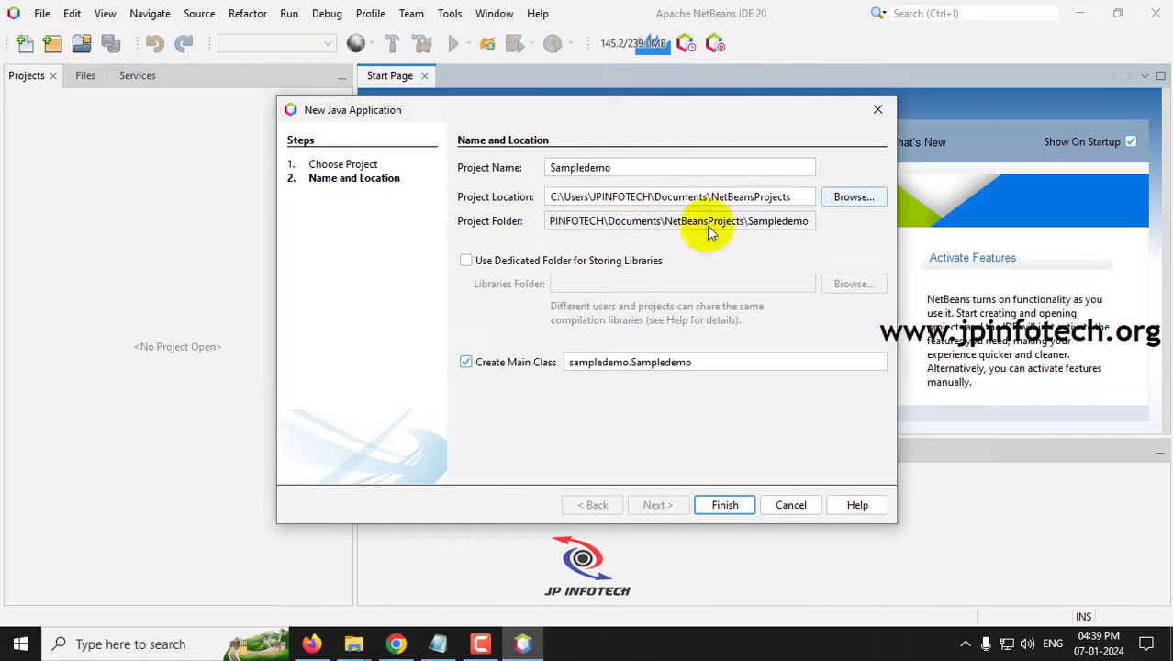
{"action": "left_click", "coordinate": [725, 505]}
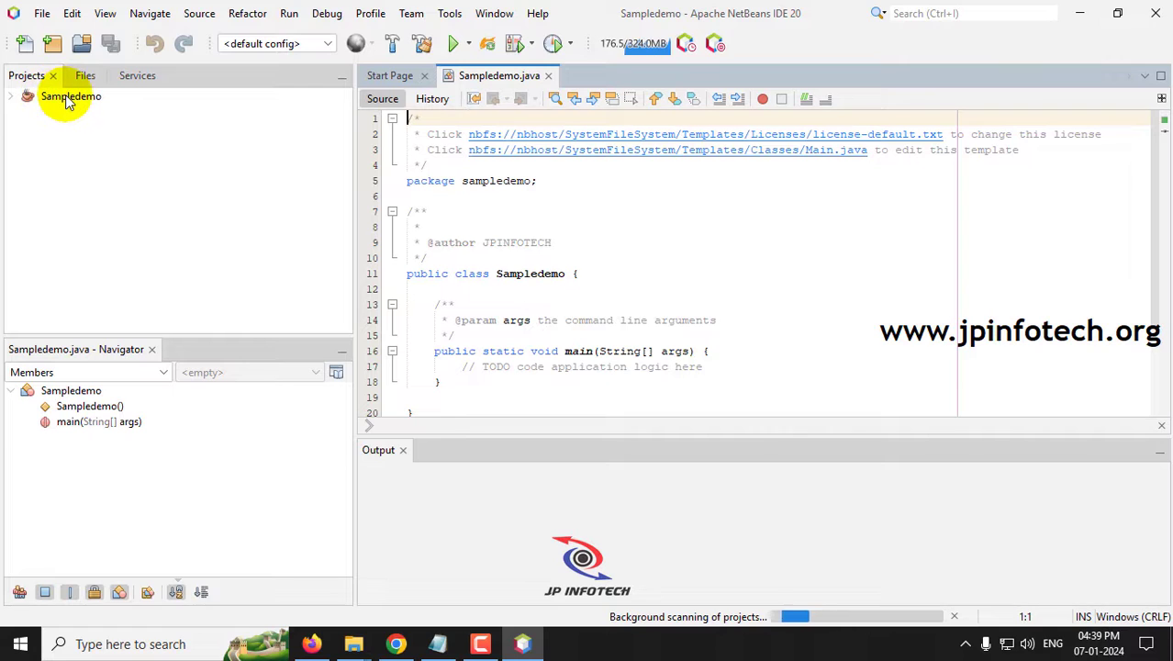
- Expand Sampledemo > Source Packages > sampledemo and select Sampledemo.java
{"action": "left_click", "coordinate": [13, 98]}
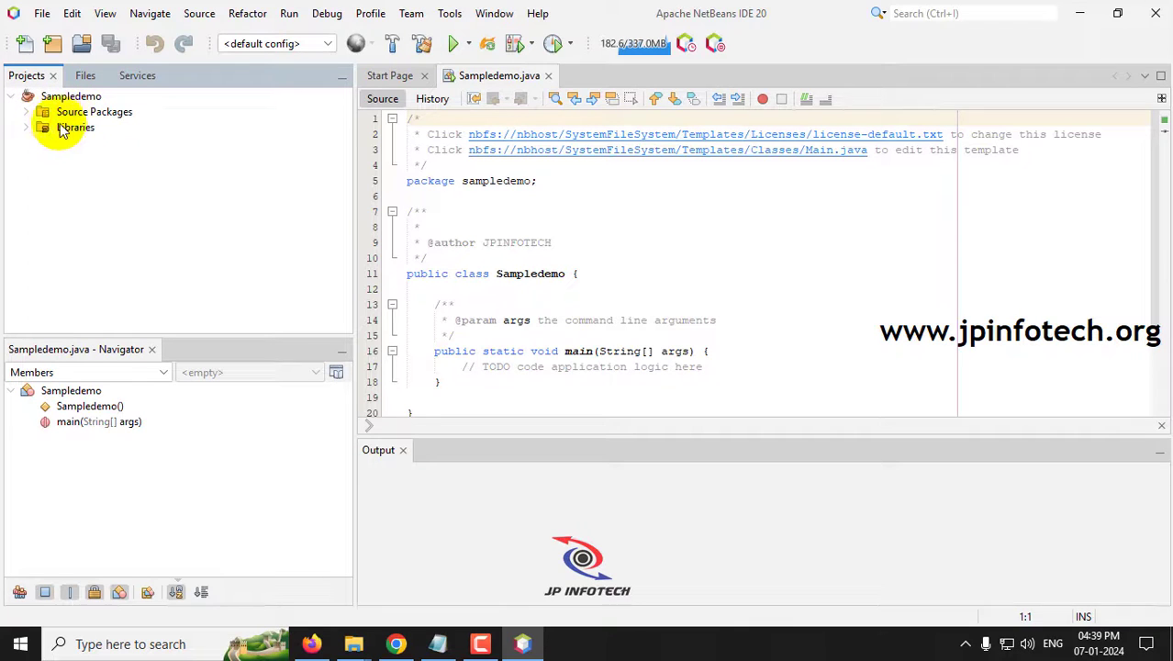
{"action": "left_click", "coordinate": [28, 112]}
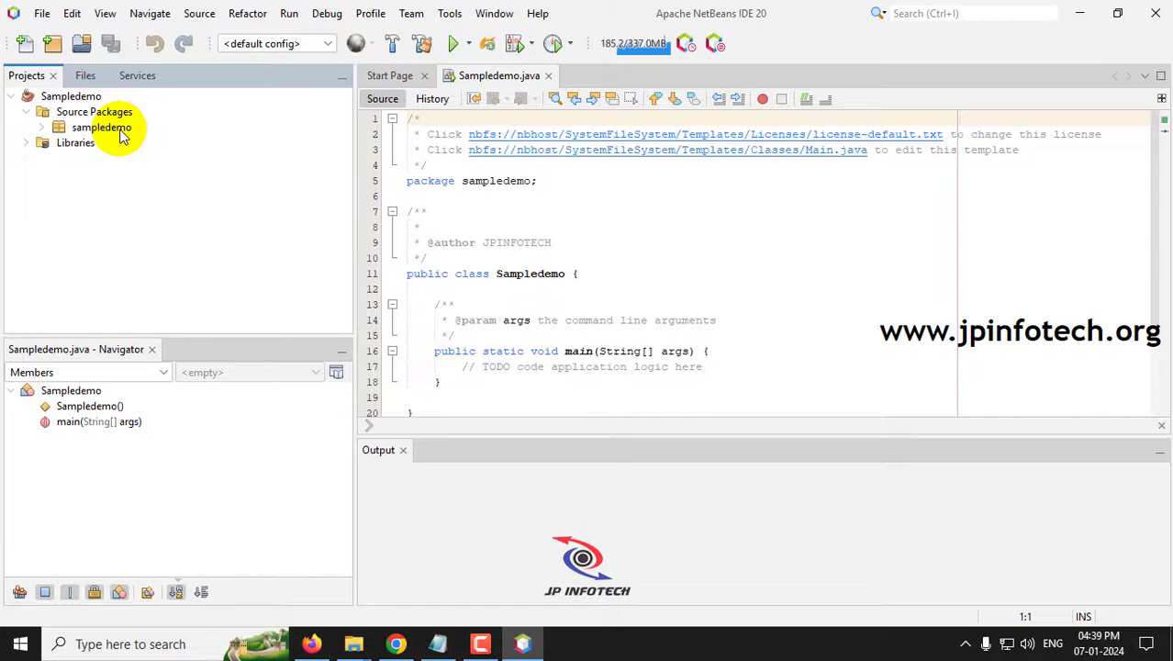
{"action": "left_click", "coordinate": [44, 130]}
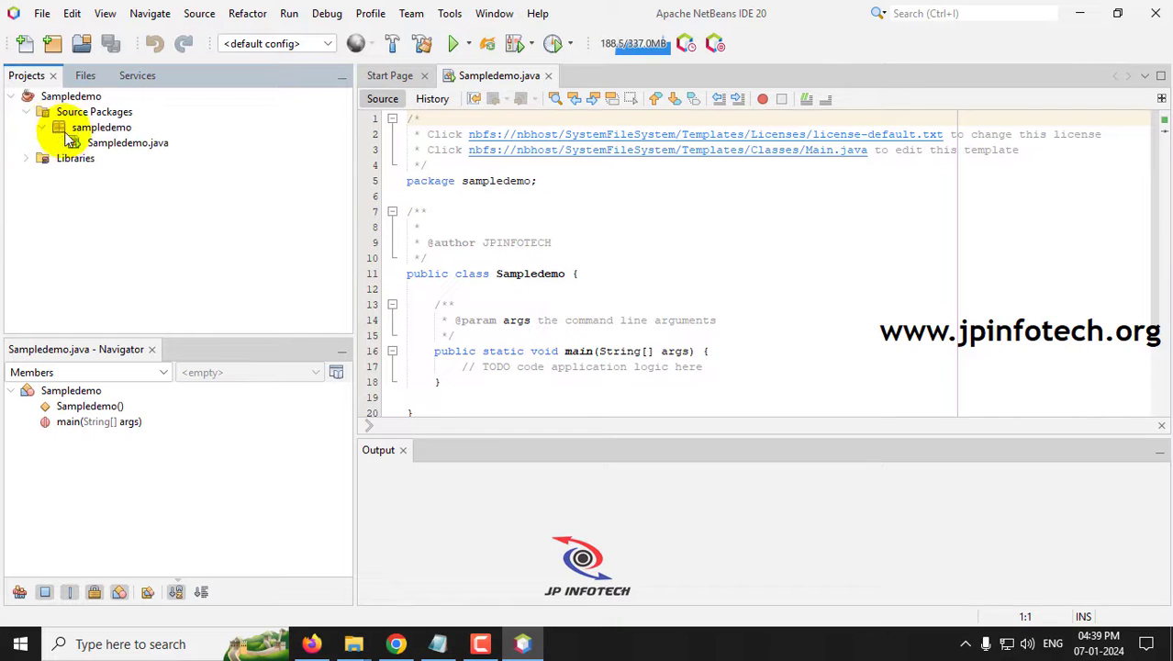
{"action": "left_click", "coordinate": [124, 144]}
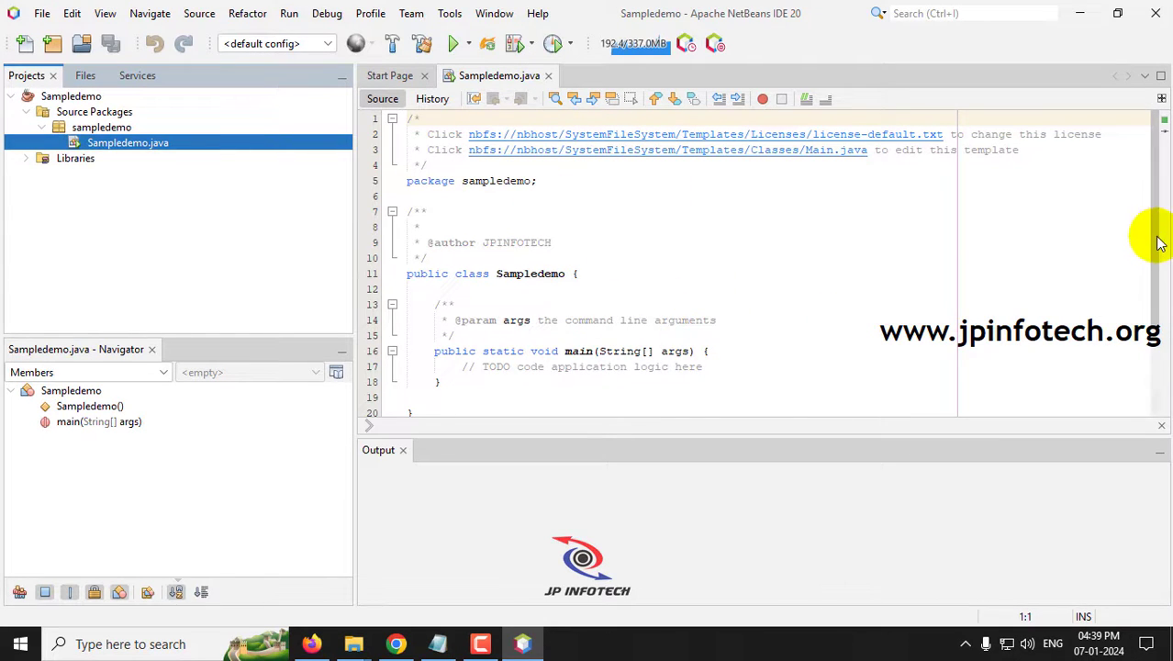
{"action": "left_click_drag", "start_coordinate": [1157, 243], "coordinate": [1152, 295]}
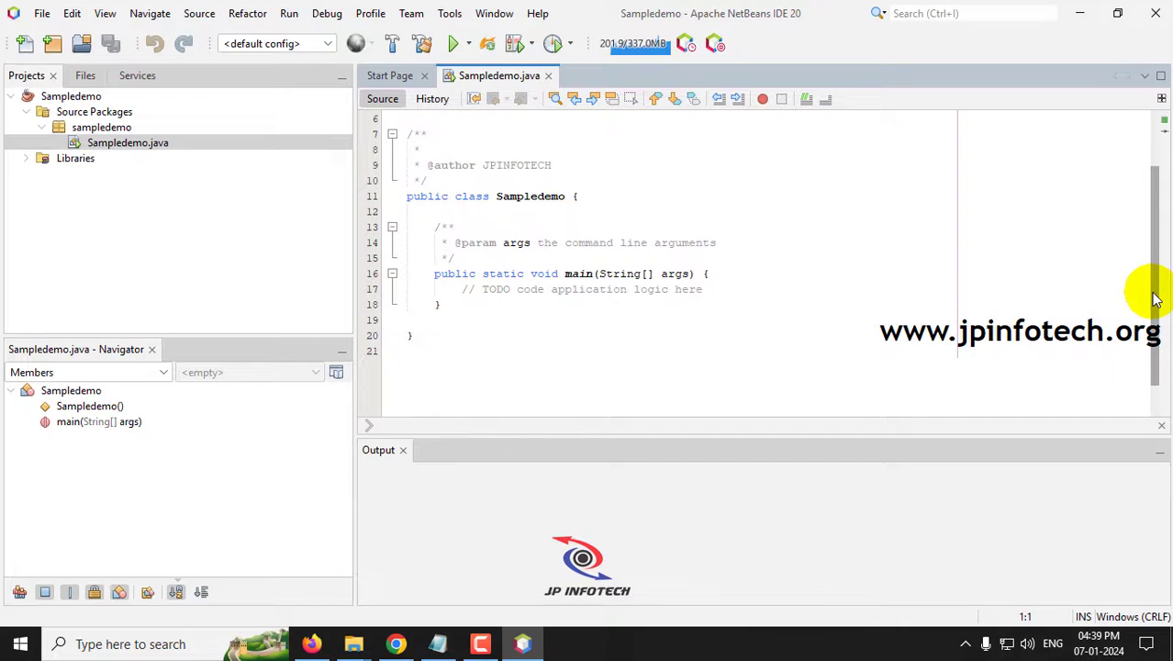
- Add System.out.println("Welcome to JP INFOTECH"); below the TODO comment in main
{"action": "left_click", "coordinate": [713, 290]}
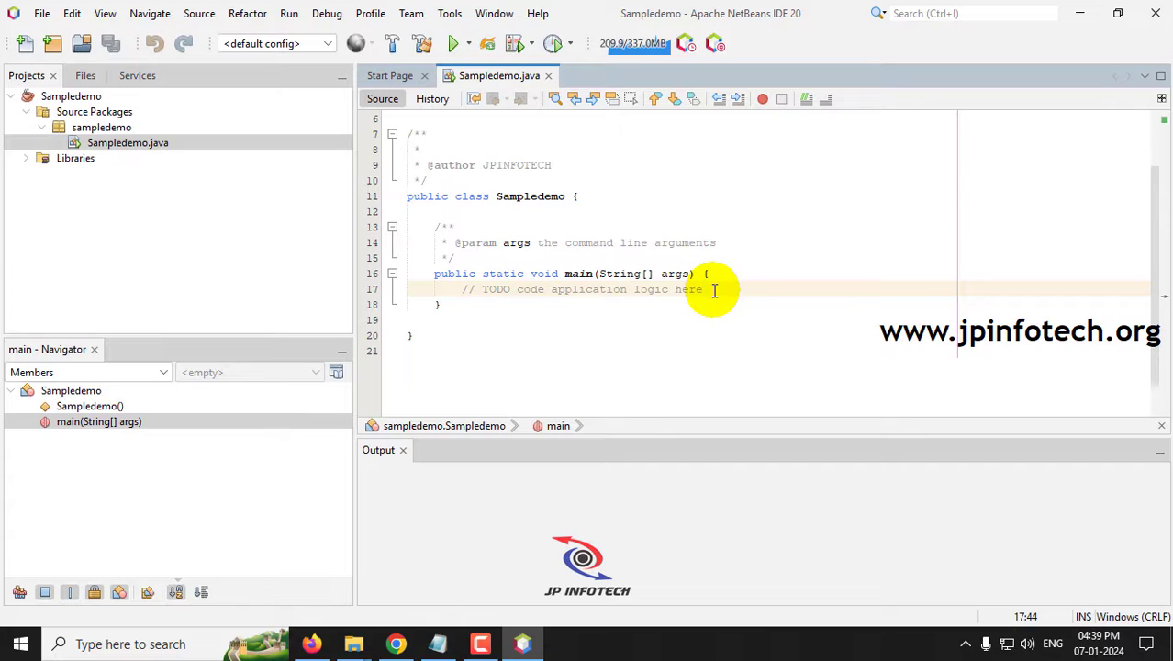
{"action": "key", "text": "Return"}
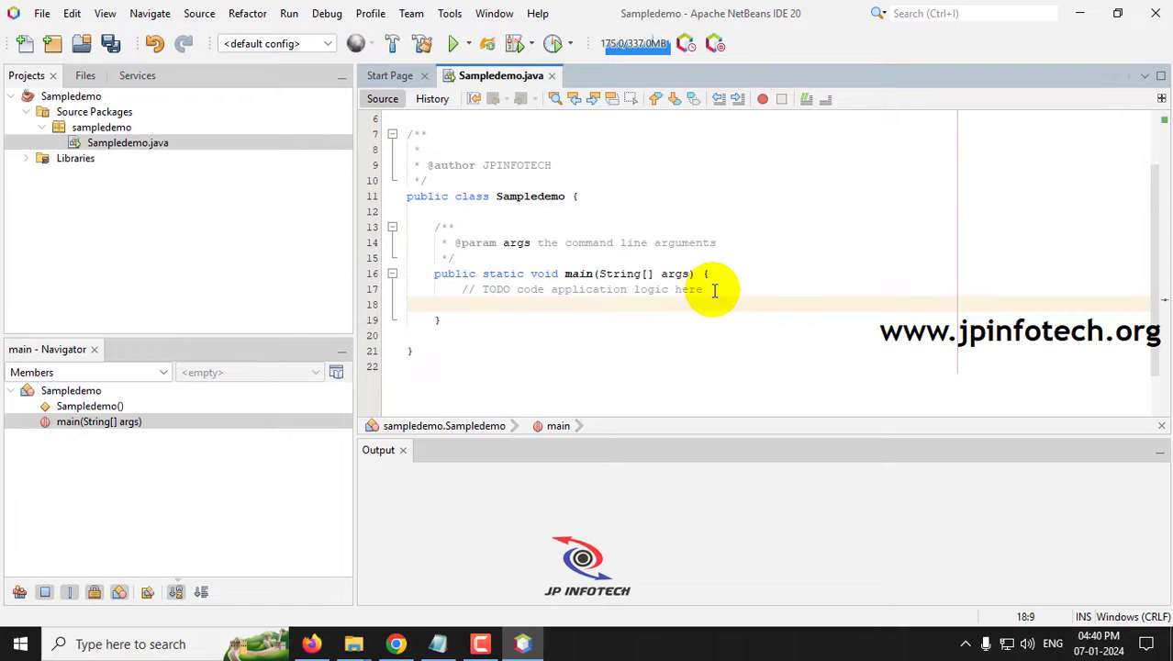
{"action": "type", "text": "System.out"}
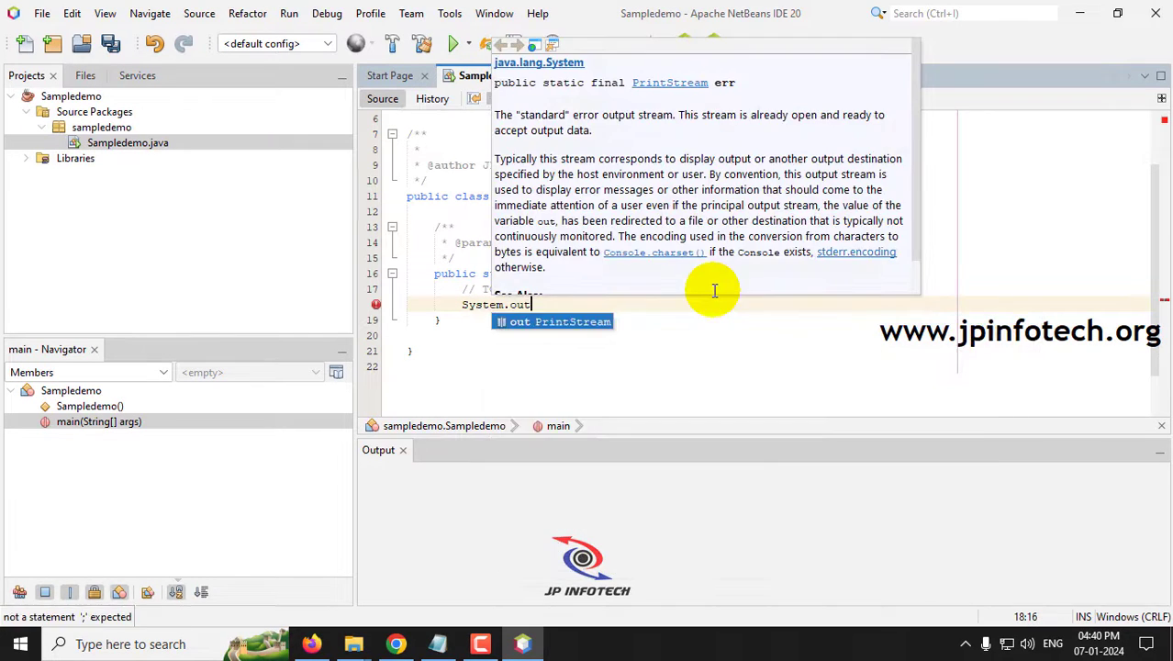
{"action": "type", "text": ".println"}
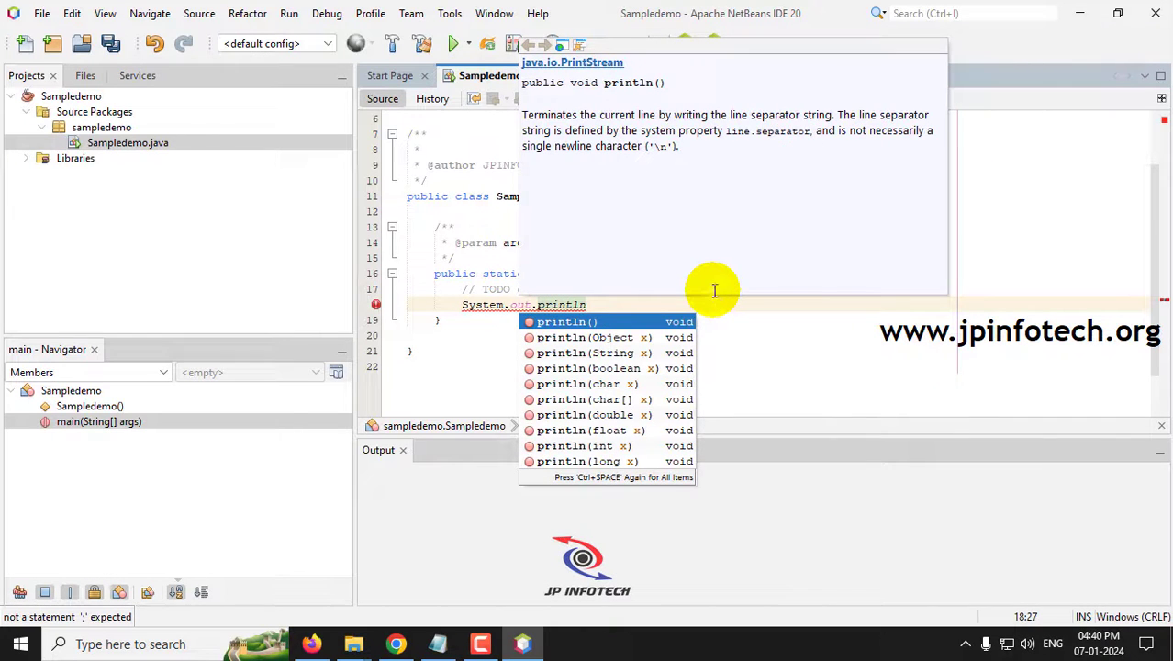
{"action": "key", "text": "Return"}
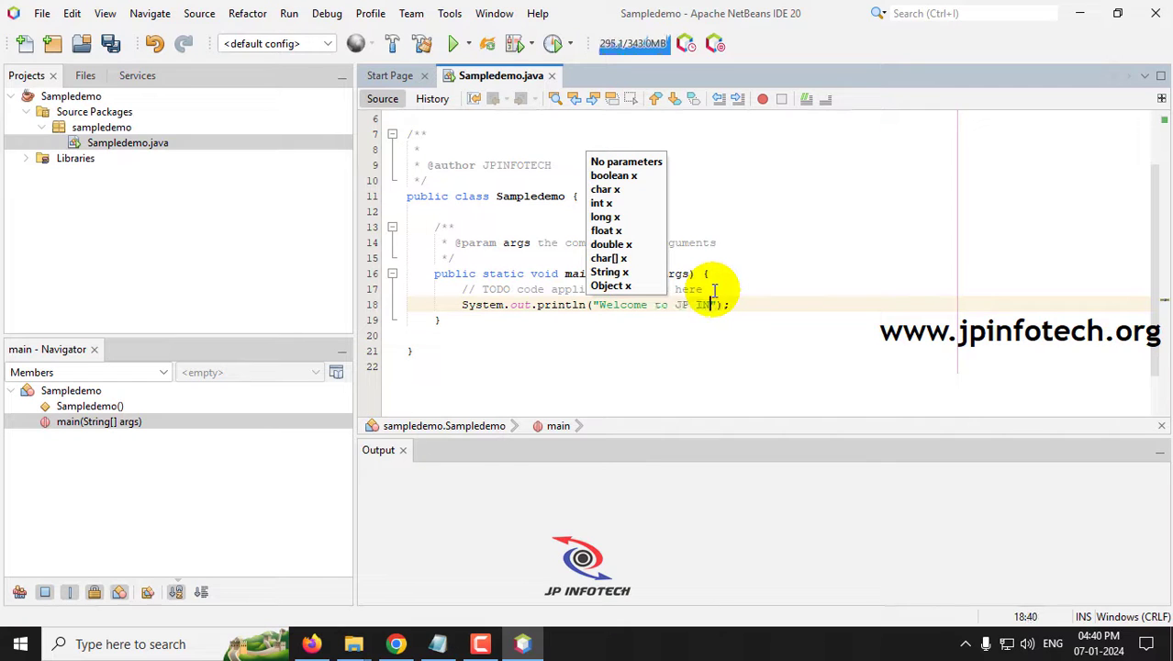
{"action": "left_click", "coordinate": [676, 365]}
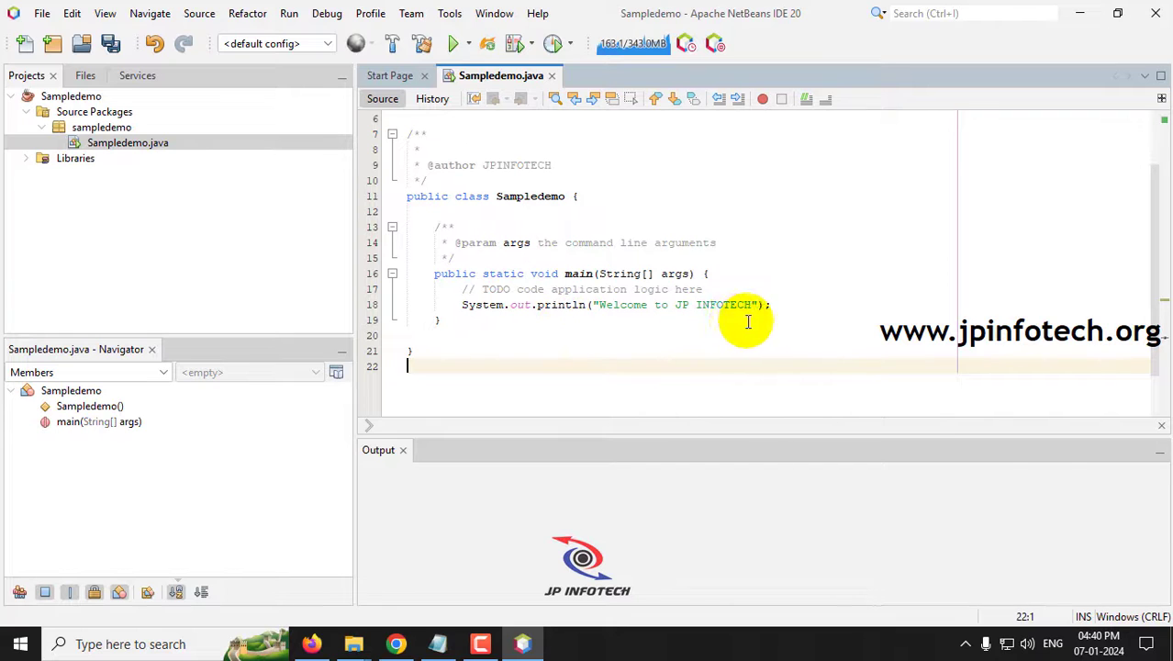
{"action": "left_click", "coordinate": [42, 14]}
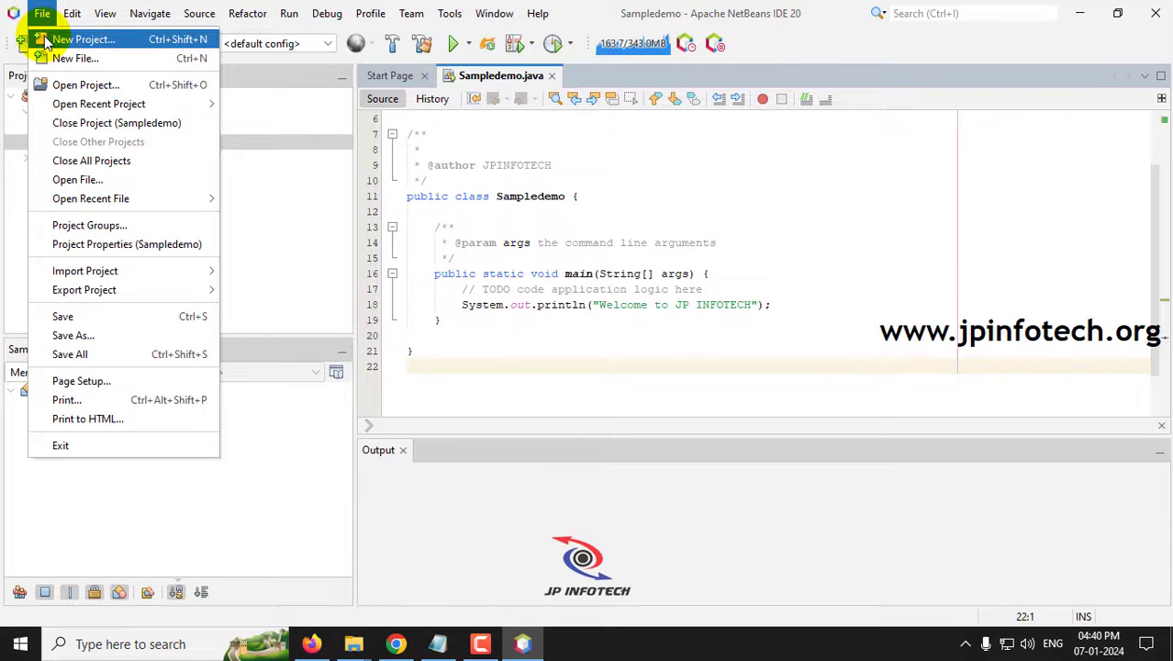
- Save Sampledemo.java and run it, confirming 'Welcome to JP INFOTECH' and BUILD SUCCESSFUL in the output
{"action": "left_click", "coordinate": [101, 317]}
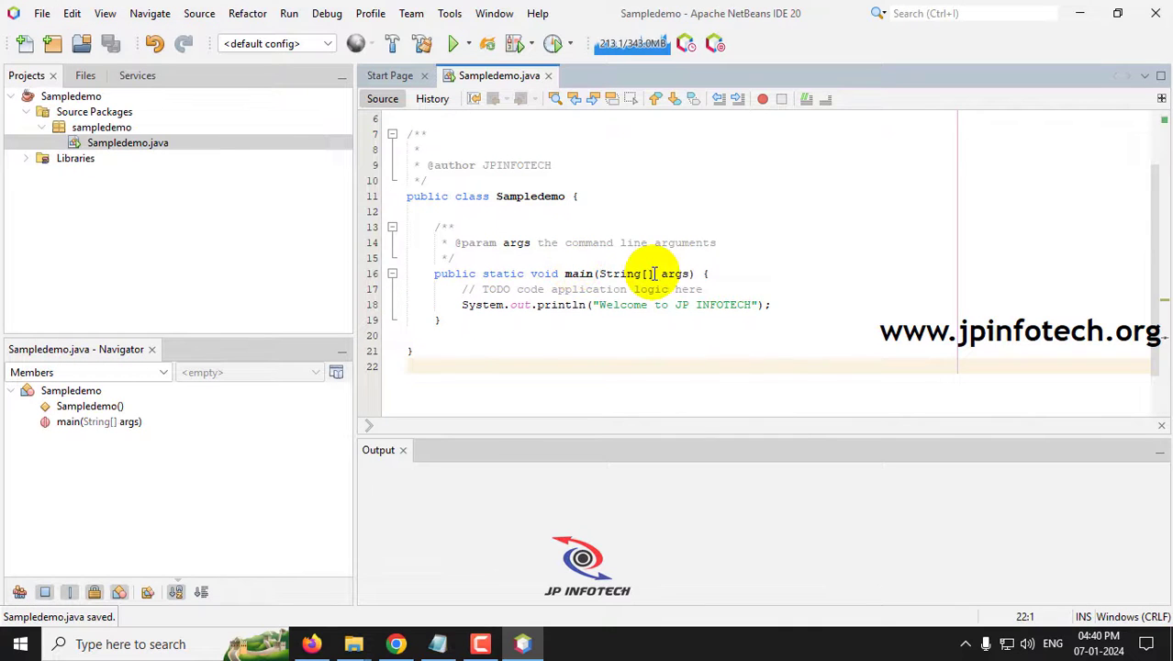
{"action": "left_click", "coordinate": [453, 48]}
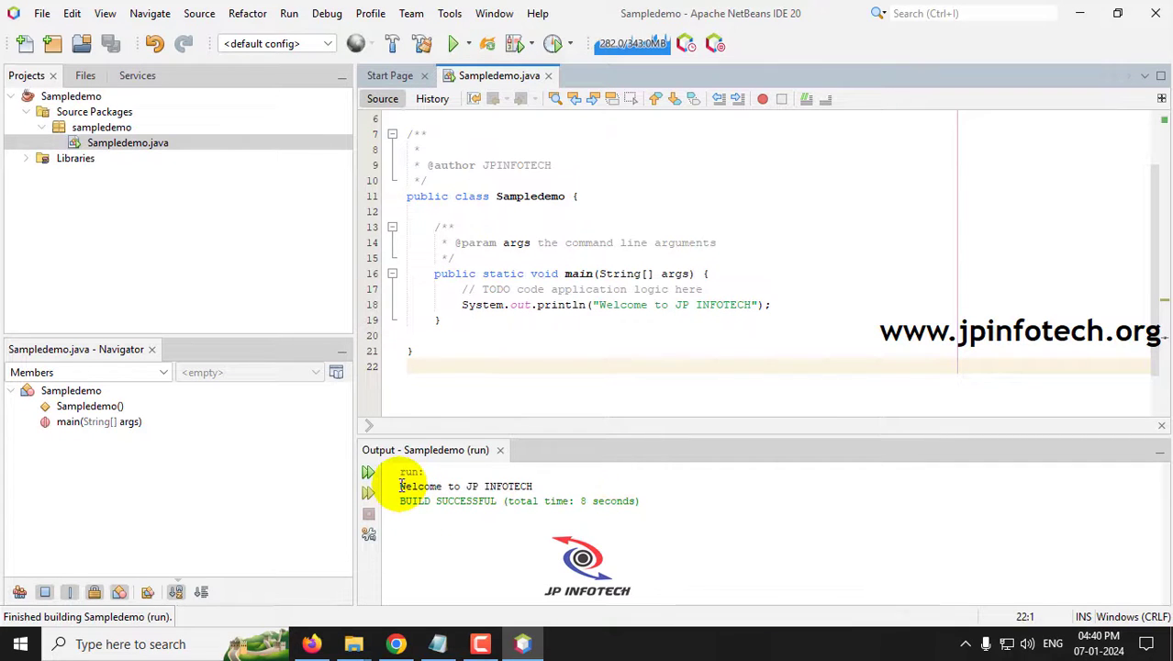
{"action": "left_click", "coordinate": [400, 485]}
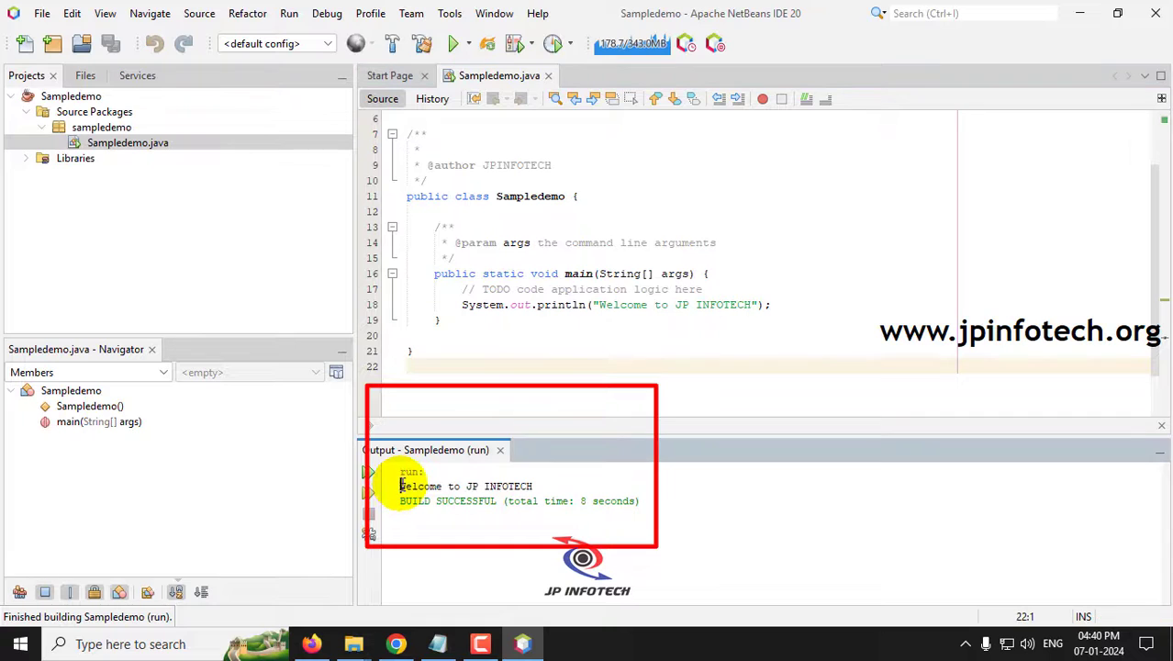
{"action": "left_click_drag", "start_coordinate": [400, 485], "coordinate": [533, 486]}
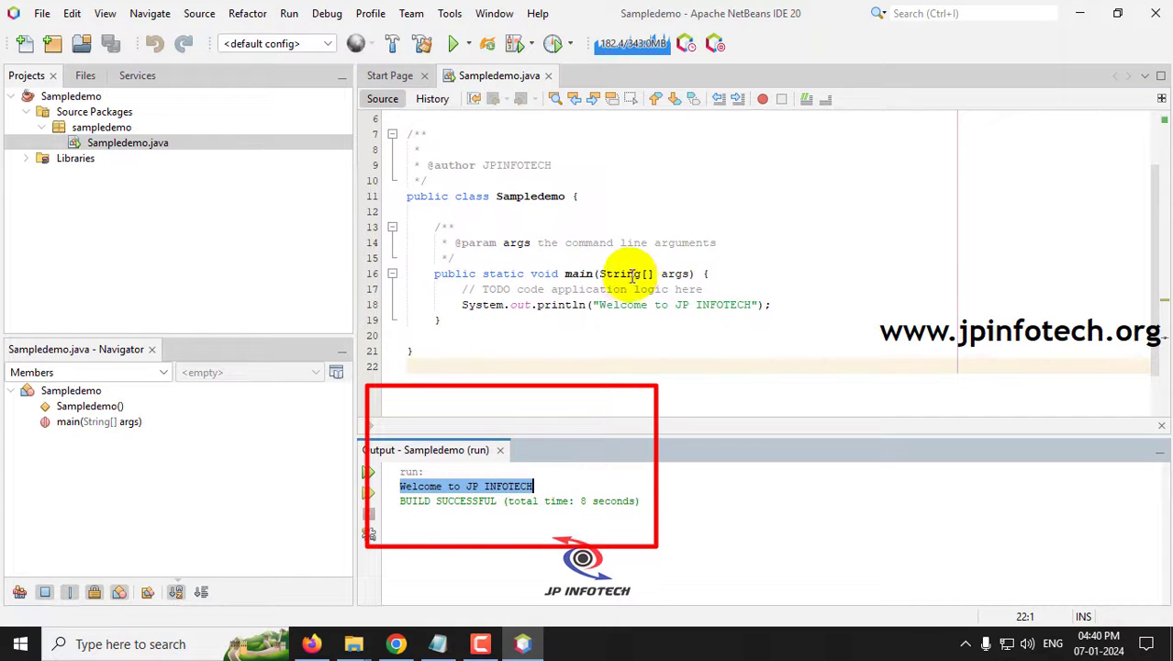
{"action": "left_click", "coordinate": [752, 303]}
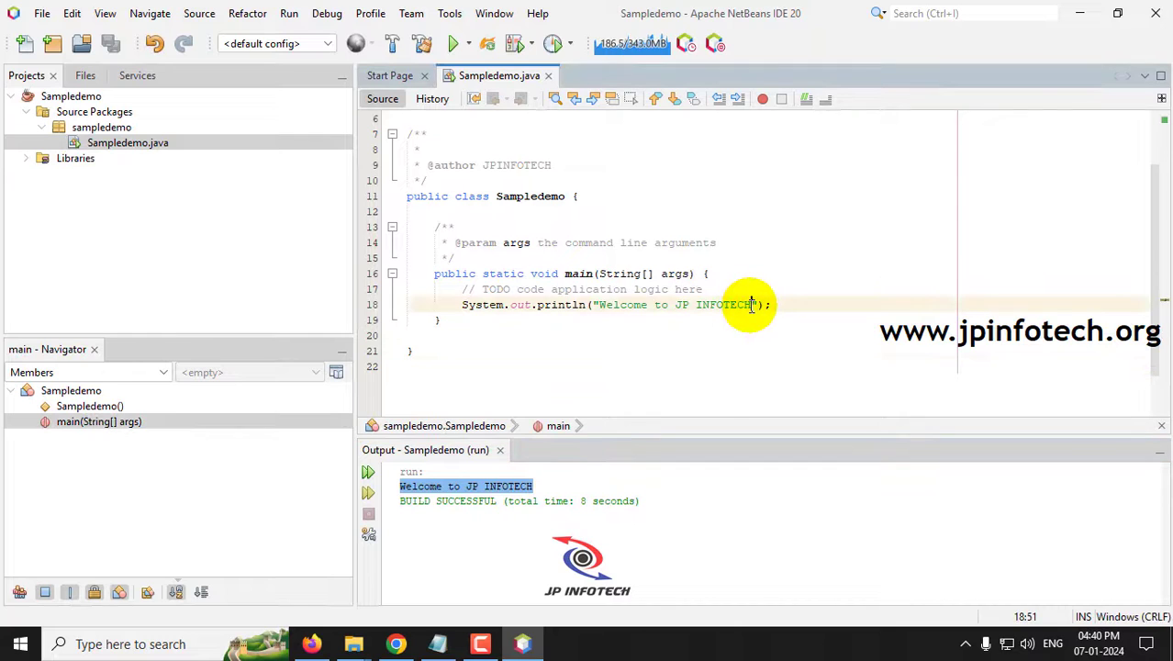
- Change the println text to 'Welcome to Netbeans 20', save, and rerun to confirm the new output
{"action": "left_click_drag", "start_coordinate": [754, 304], "coordinate": [680, 305]}
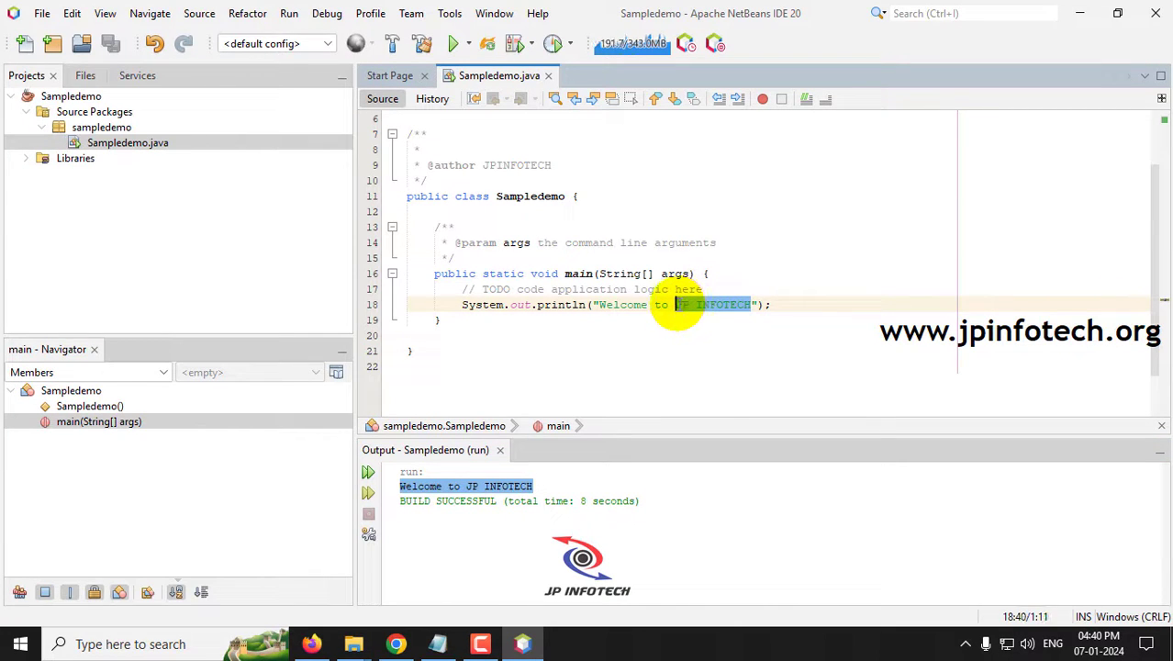
{"action": "type", "text": "Netbeans"}
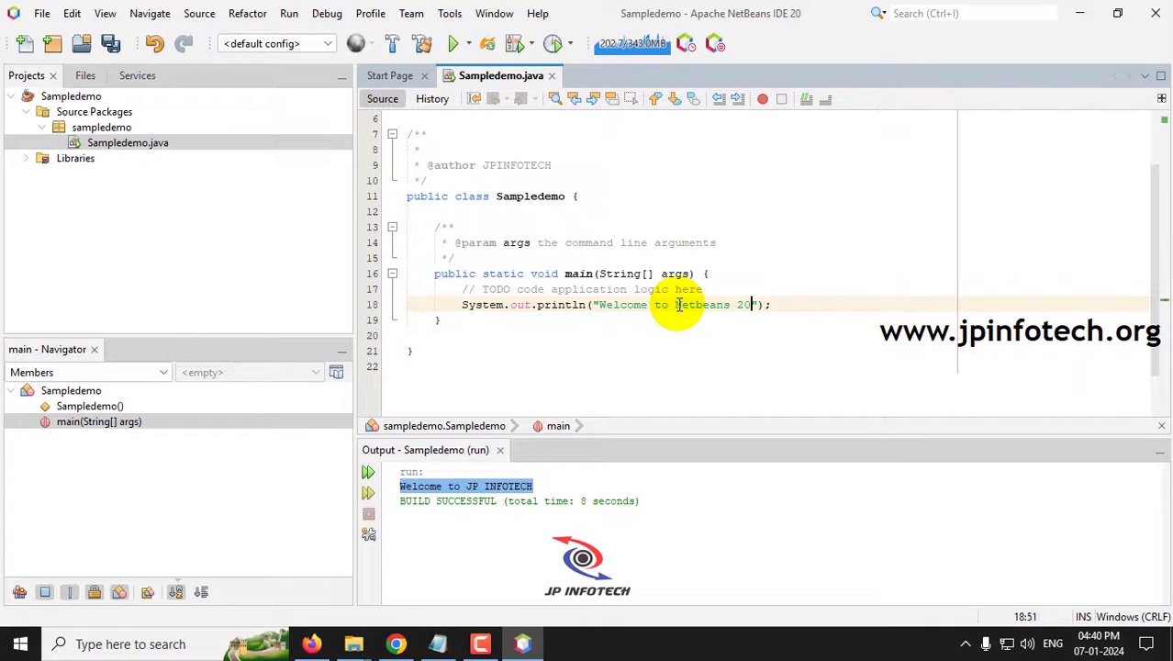
{"action": "key", "text": "ctrl+s"}
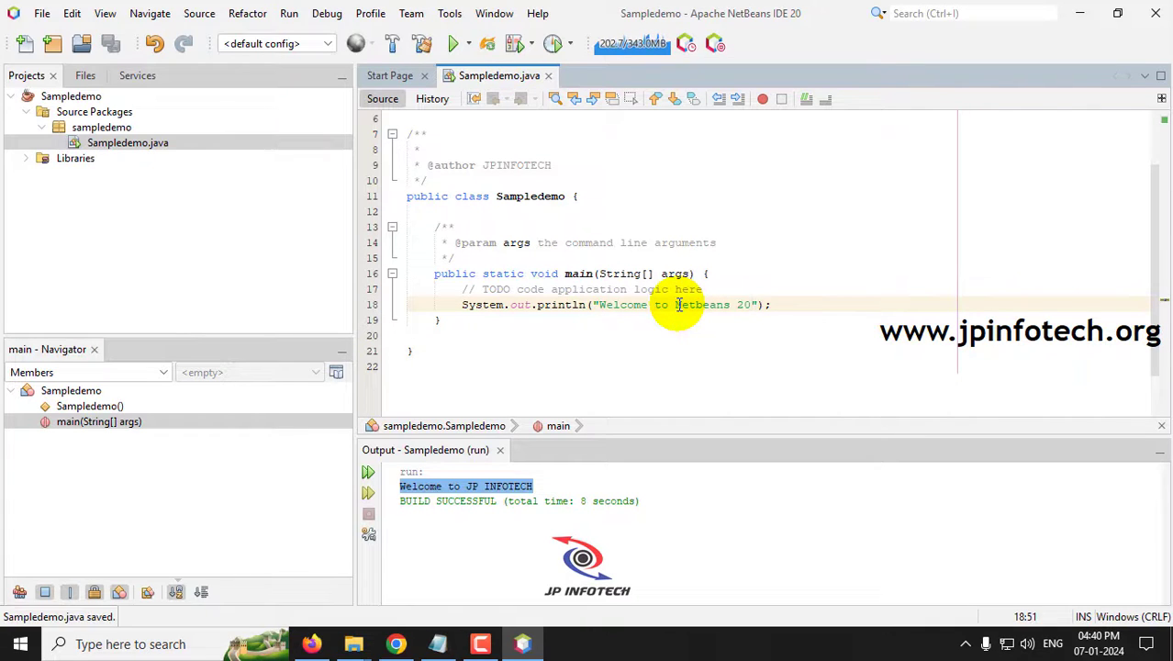
{"action": "key", "text": "F6"}
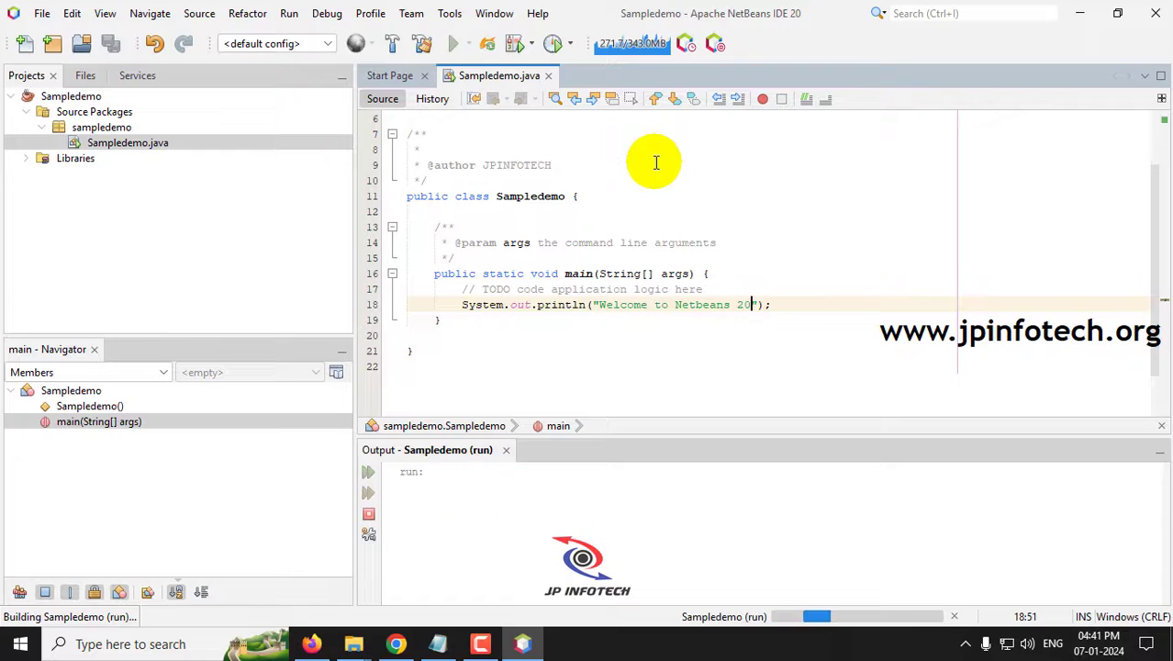
{"action": "left_click_drag", "start_coordinate": [404, 487], "coordinate": [533, 484]}
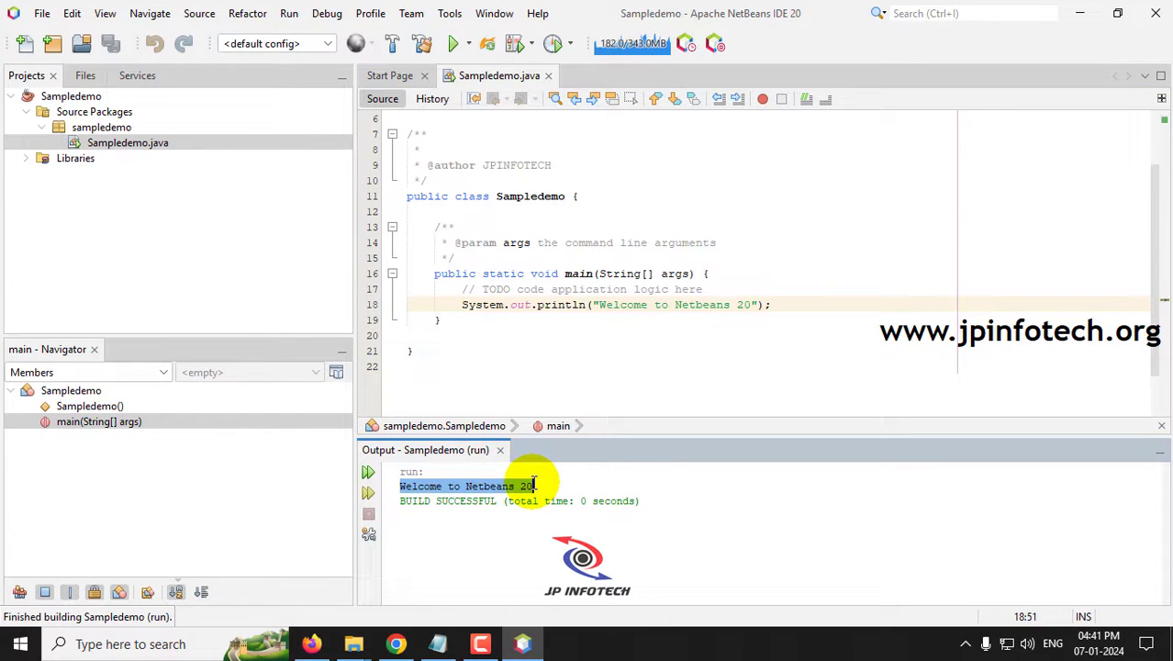
{"action": "left_click", "coordinate": [554, 484]}
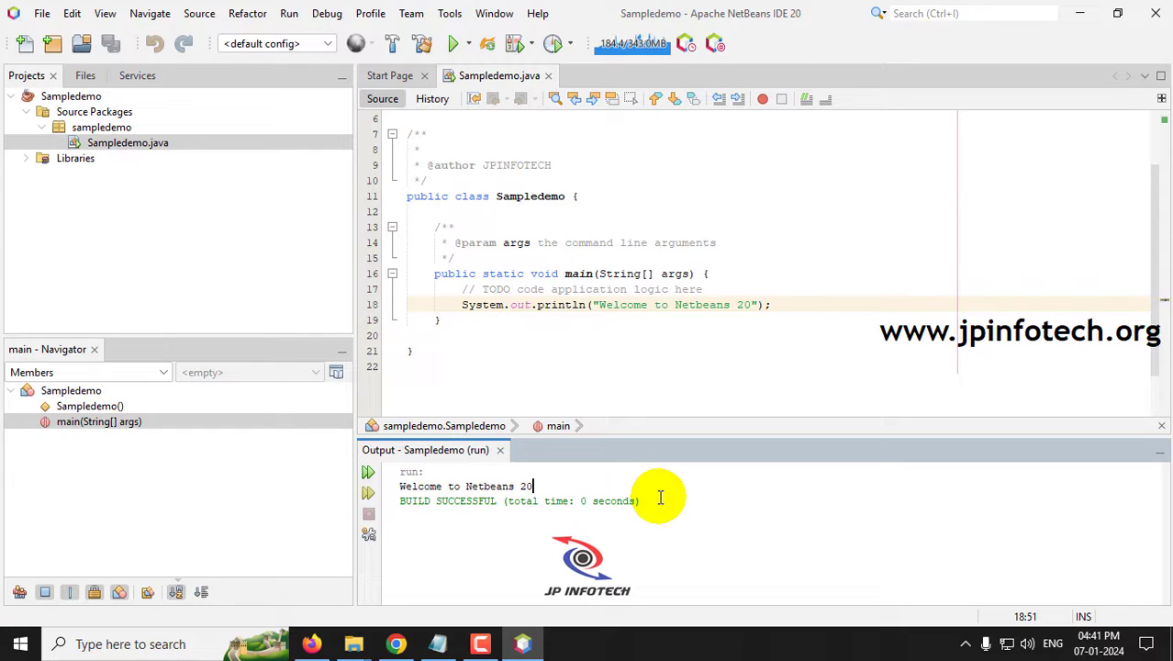
- Close Sampledemo.java and the Sampledemo project, then exit NetBeans
{"action": "left_click", "coordinate": [548, 75]}
{"action": "double_click", "coordinate": [56, 96]}
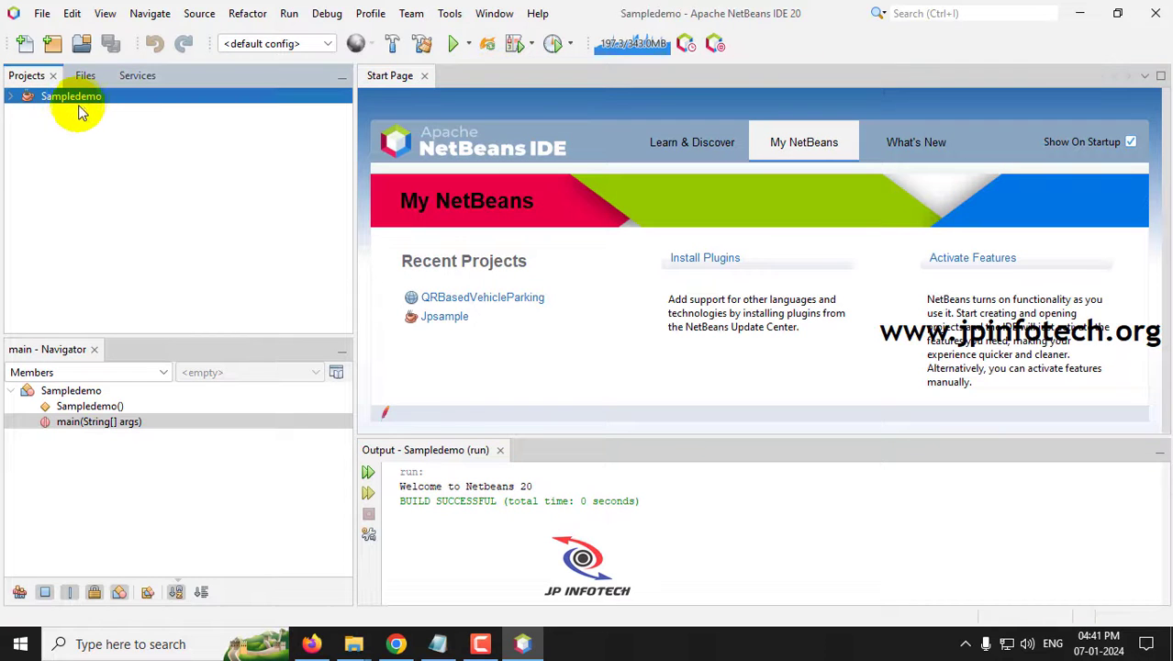
{"action": "right_click", "coordinate": [81, 107]}
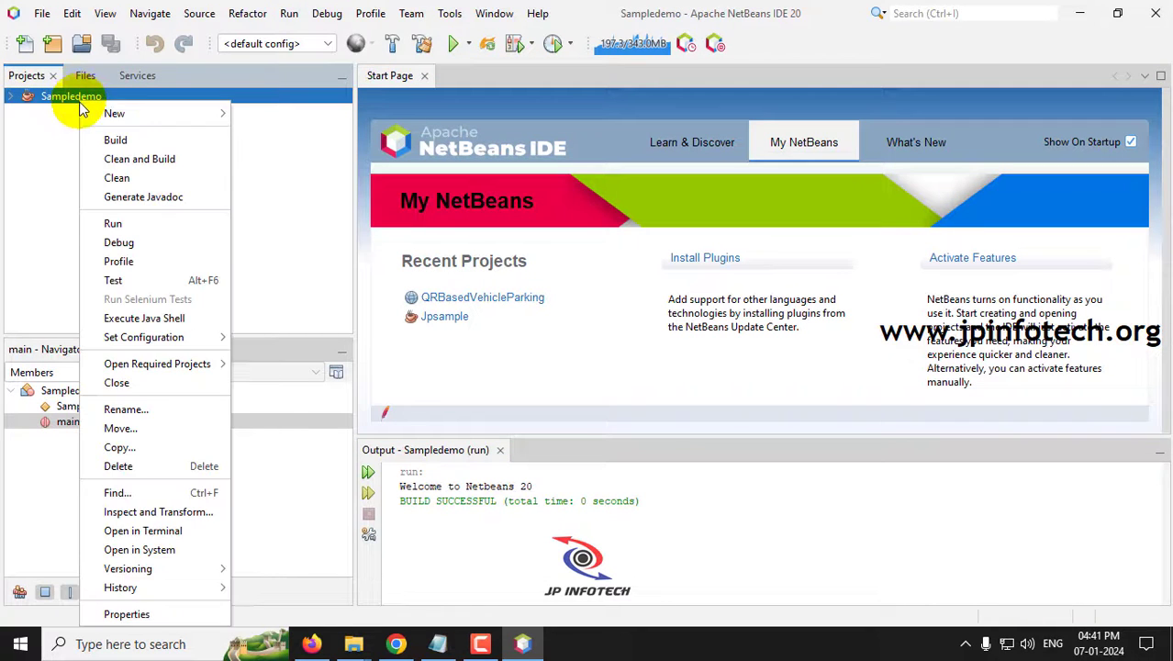
{"action": "left_click", "coordinate": [116, 381]}
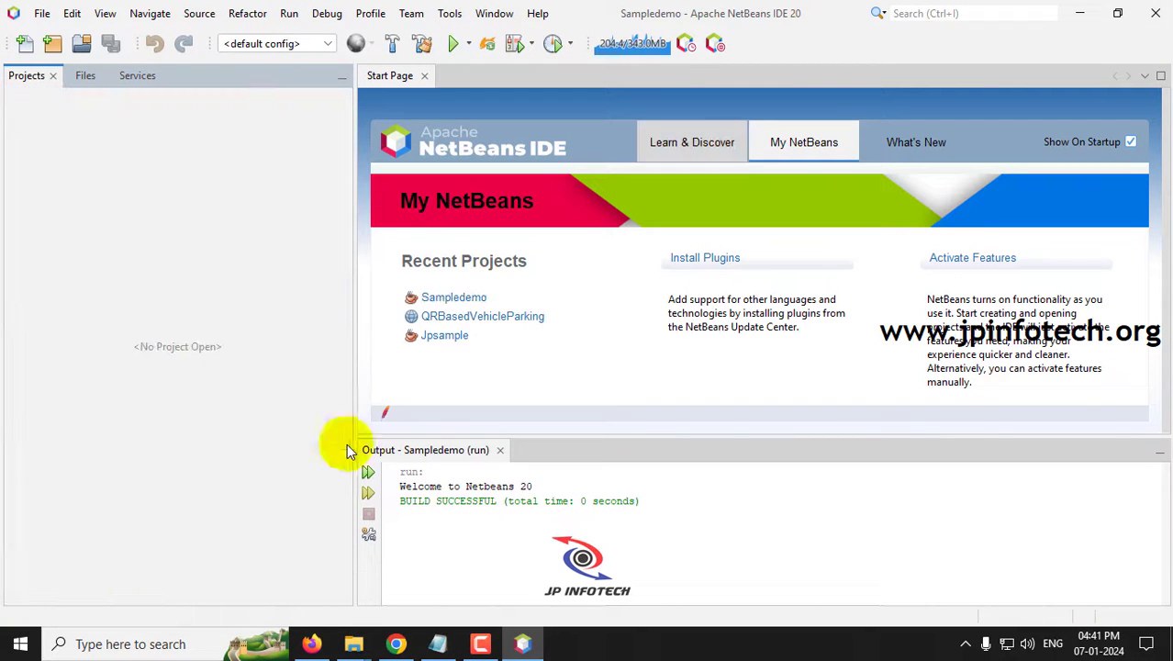
{"action": "left_click", "coordinate": [1158, 13]}
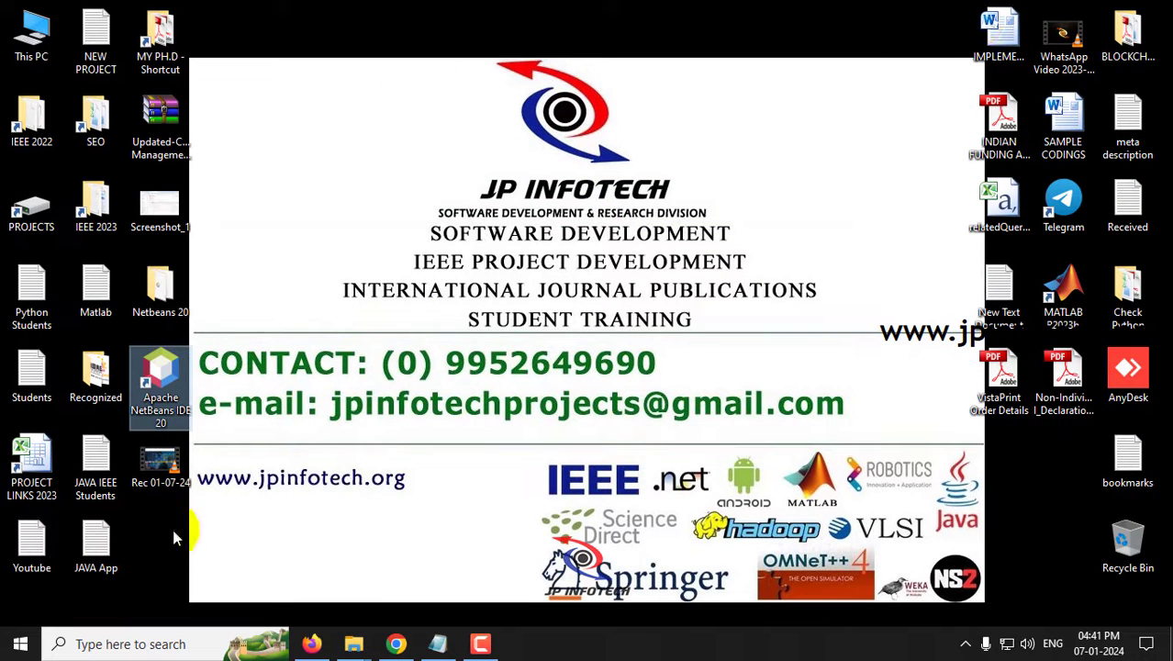
- Review the Notepad outline up to step 5 Configuring Tomcat Server, then minimize Notepad
{"action": "left_click", "coordinate": [439, 645]}
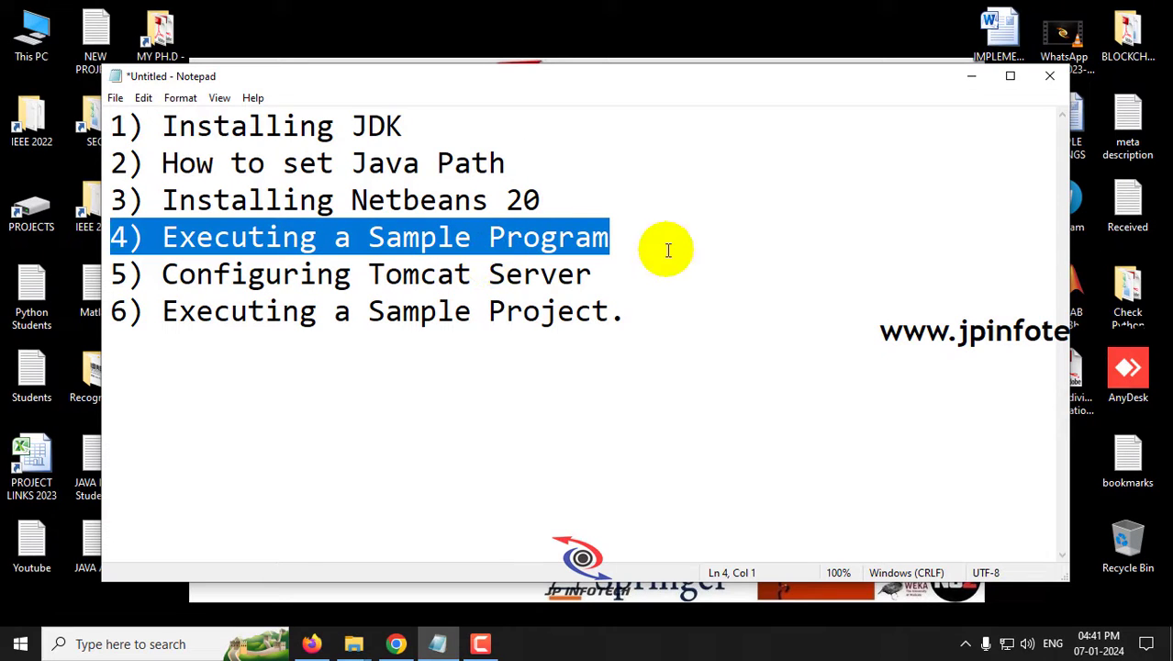
{"action": "left_click_drag", "start_coordinate": [592, 275], "coordinate": [108, 284]}
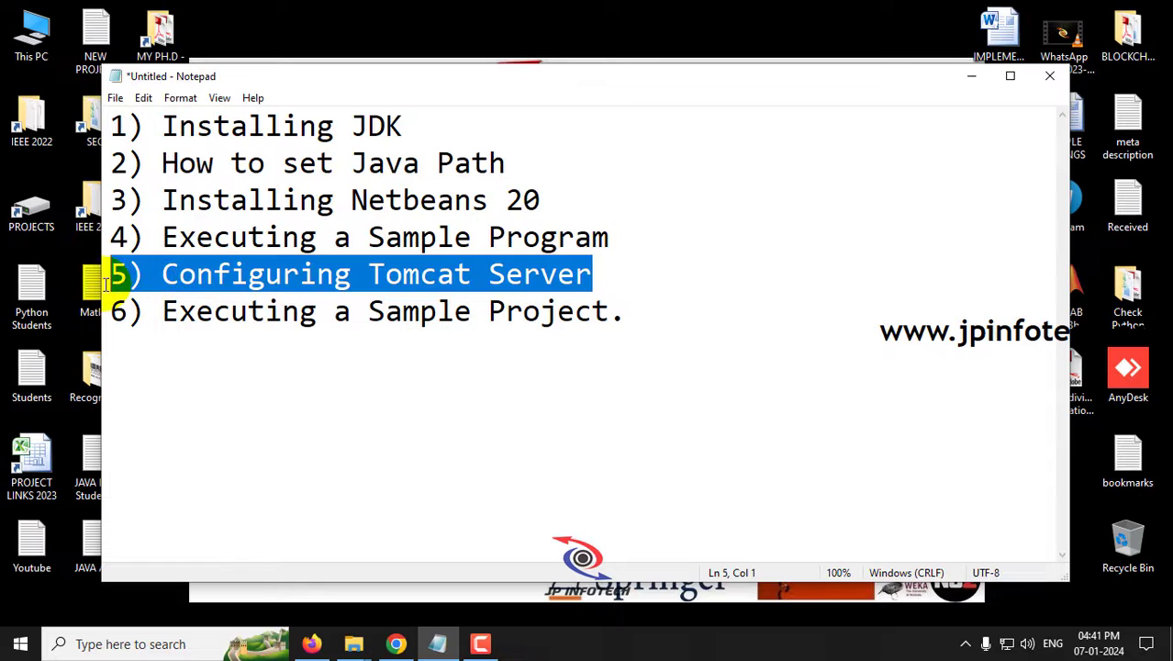
{"action": "left_click_drag", "start_coordinate": [624, 238], "coordinate": [104, 129]}
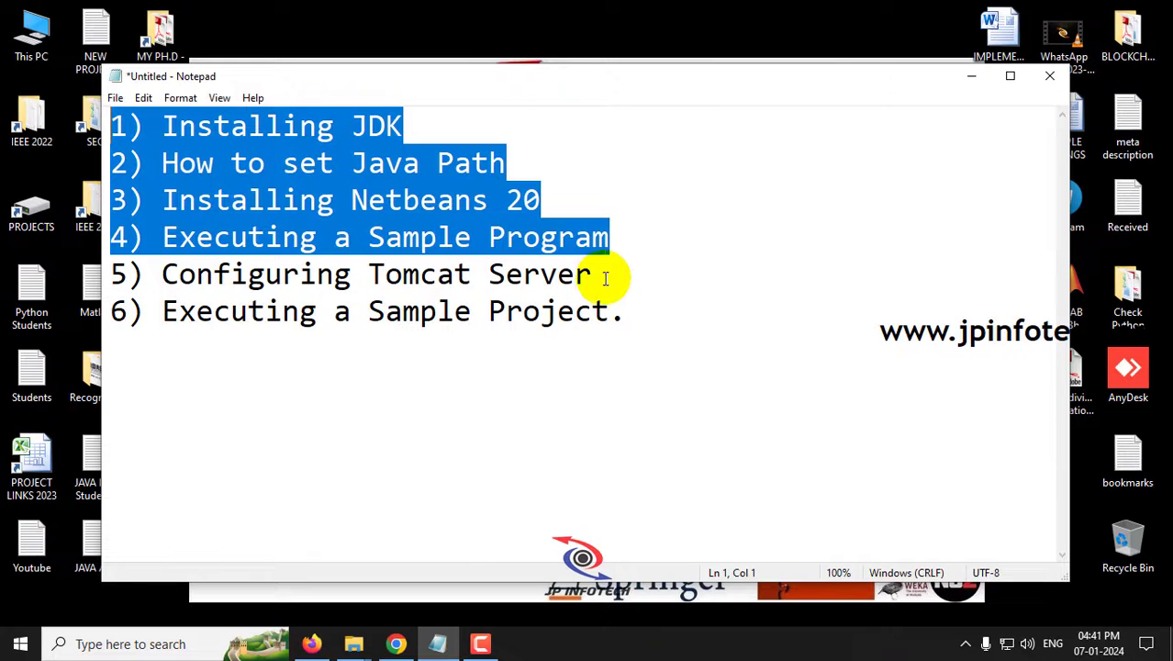
{"action": "left_click_drag", "start_coordinate": [599, 272], "coordinate": [106, 280]}
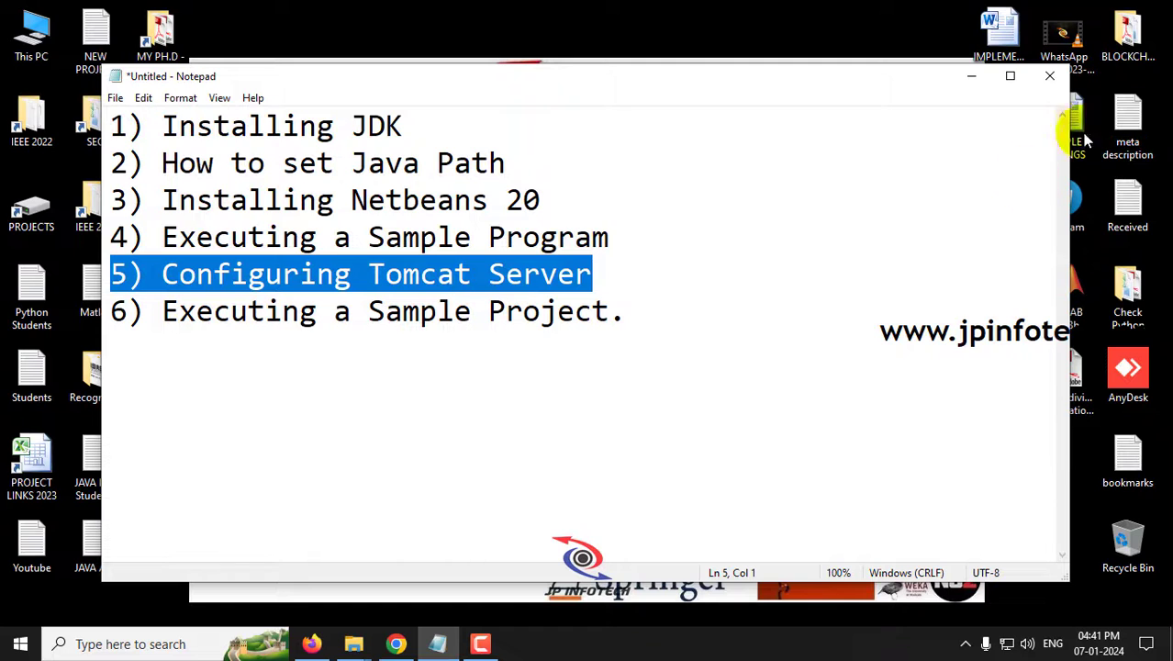
{"action": "left_click", "coordinate": [972, 79]}
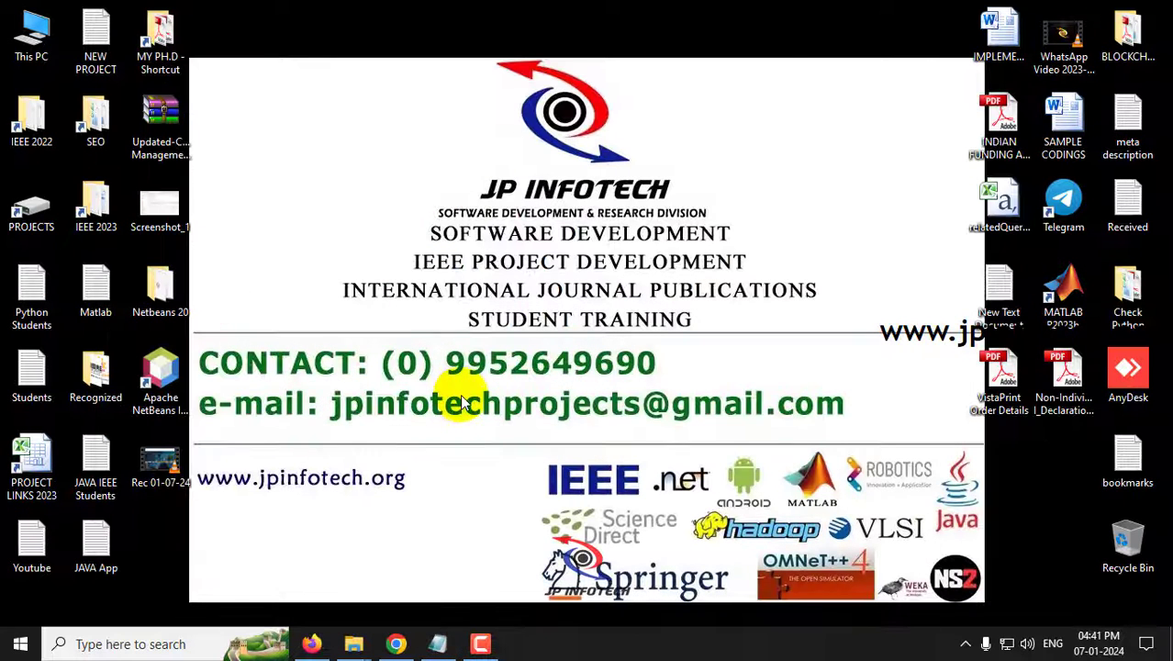
- Extract the apache-tomcat-9.0.84 zip into the Netbeans 20 folder using Extract Here
{"action": "double_click", "coordinate": [158, 292]}
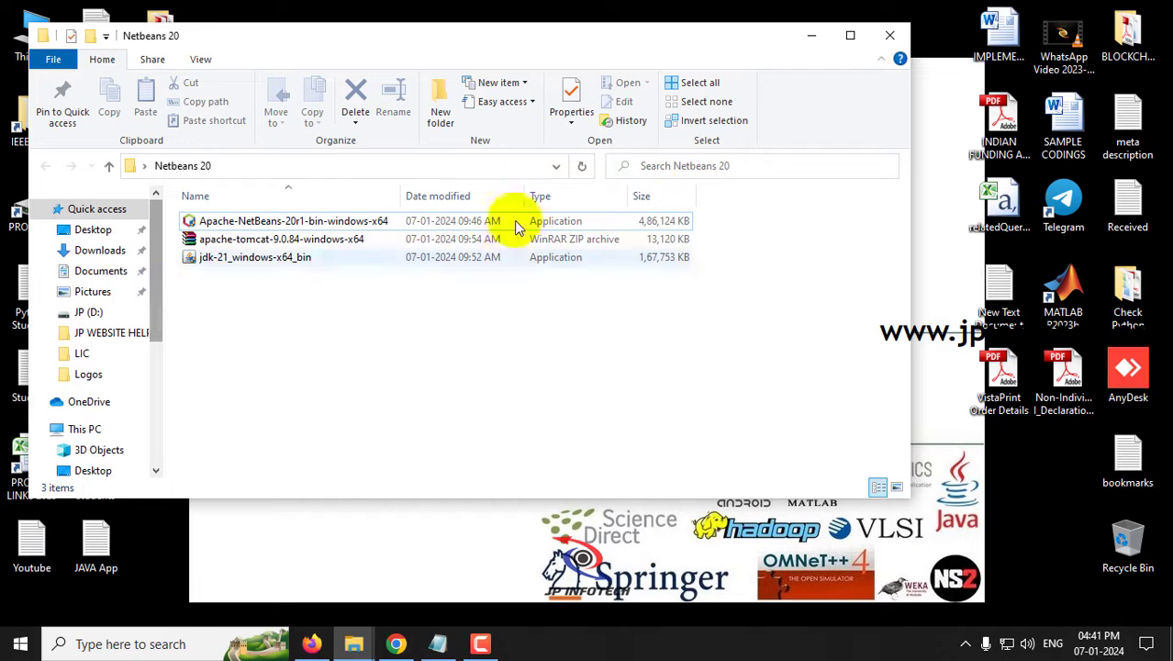
{"action": "left_click", "coordinate": [850, 35]}
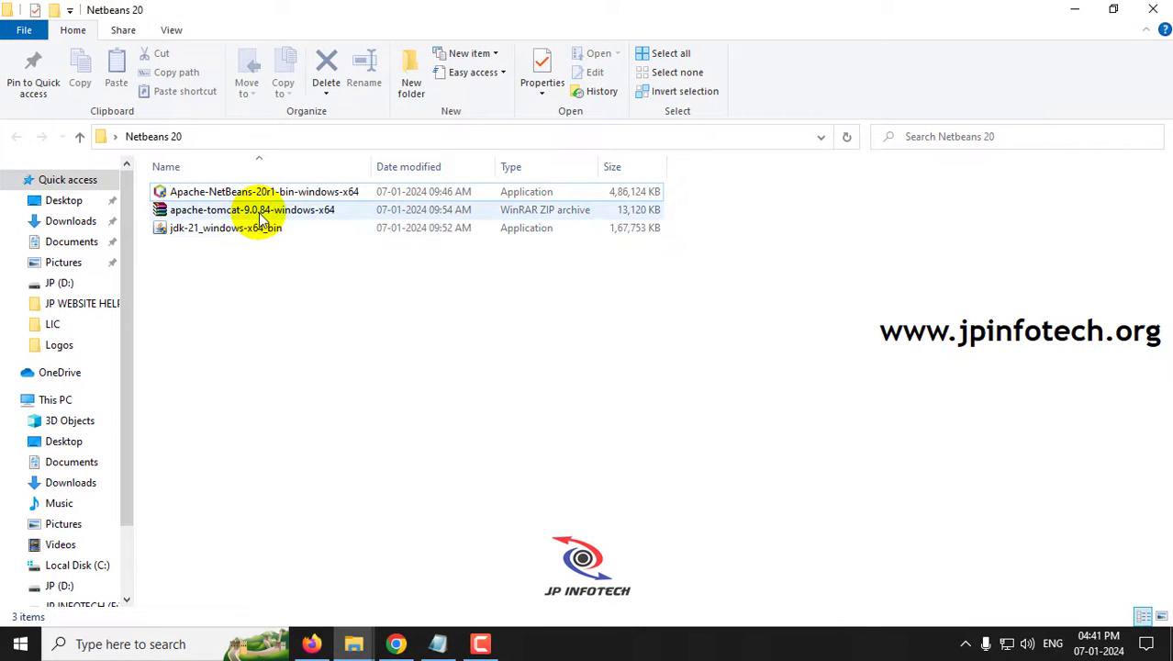
{"action": "left_click", "coordinate": [261, 216]}
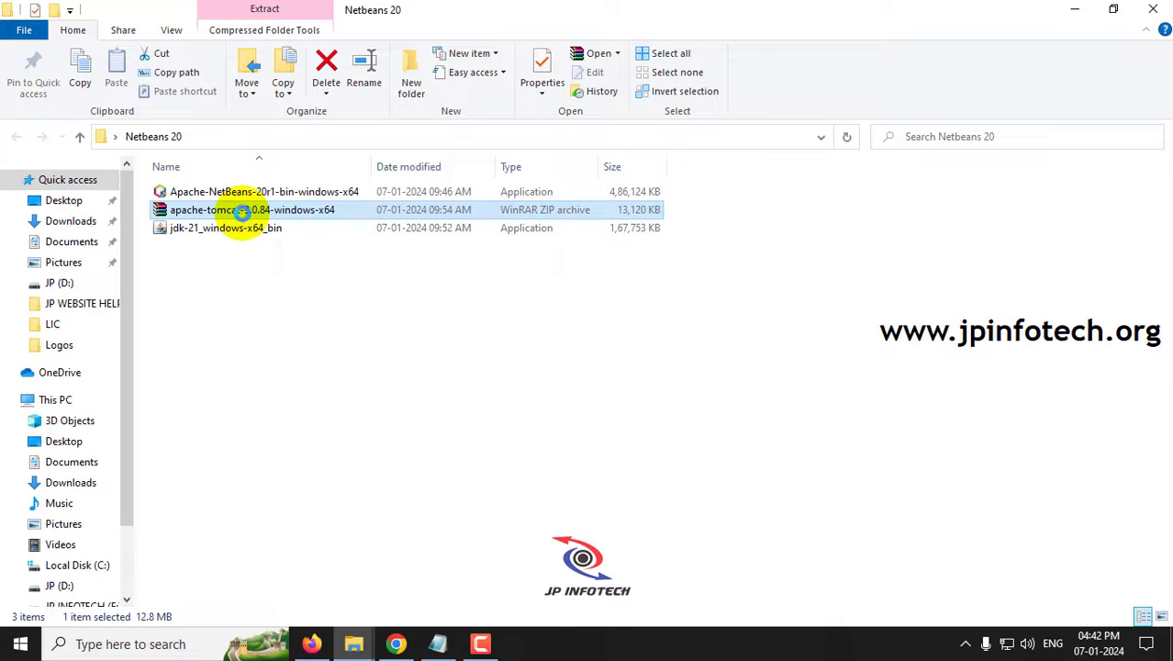
{"action": "right_click", "coordinate": [243, 213]}
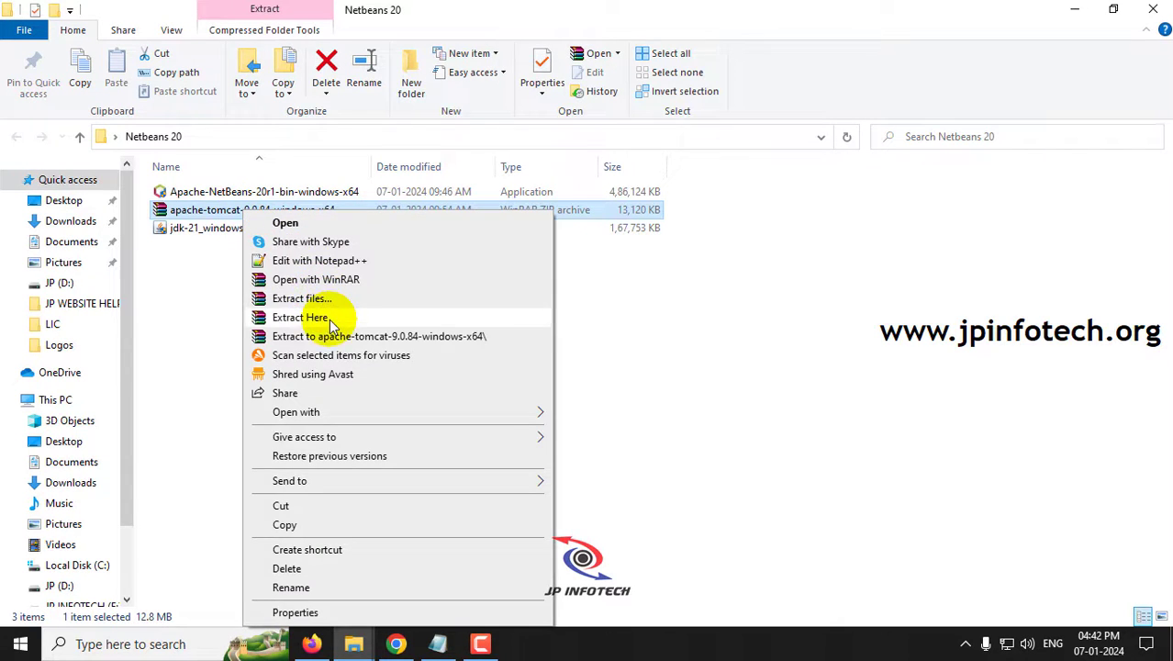
{"action": "left_click", "coordinate": [303, 336]}
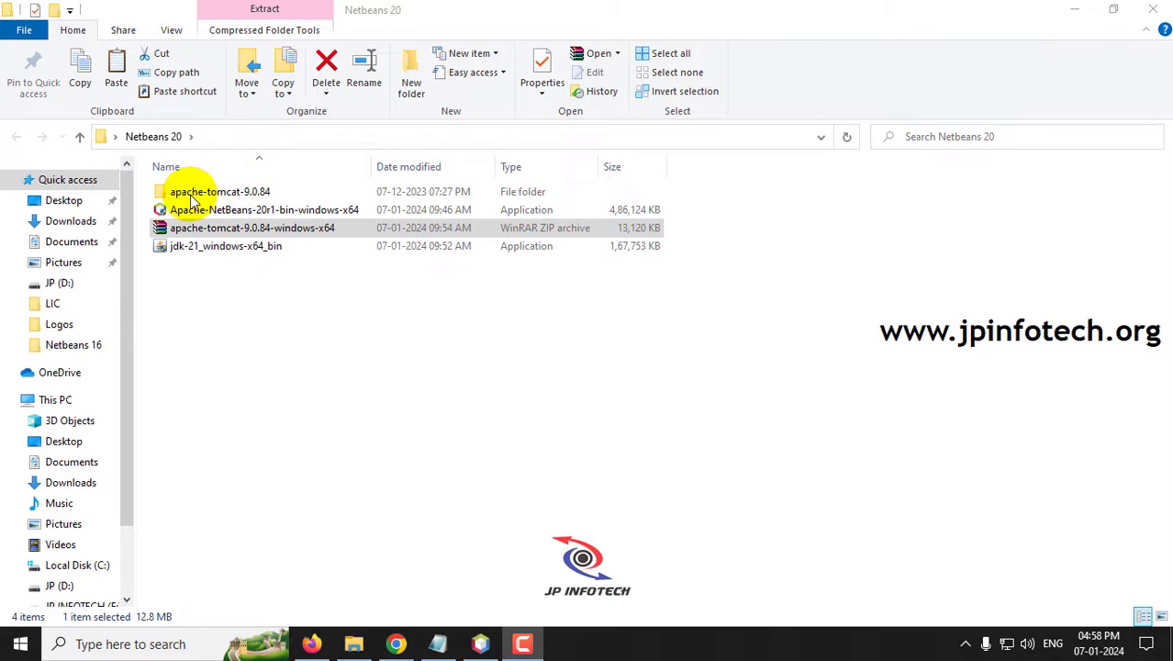
- Copy the extracted apache-tomcat-9.0.84 folder and paste it into the JP (D:) drive
{"action": "left_click", "coordinate": [257, 191]}
{"action": "right_click", "coordinate": [257, 191]}
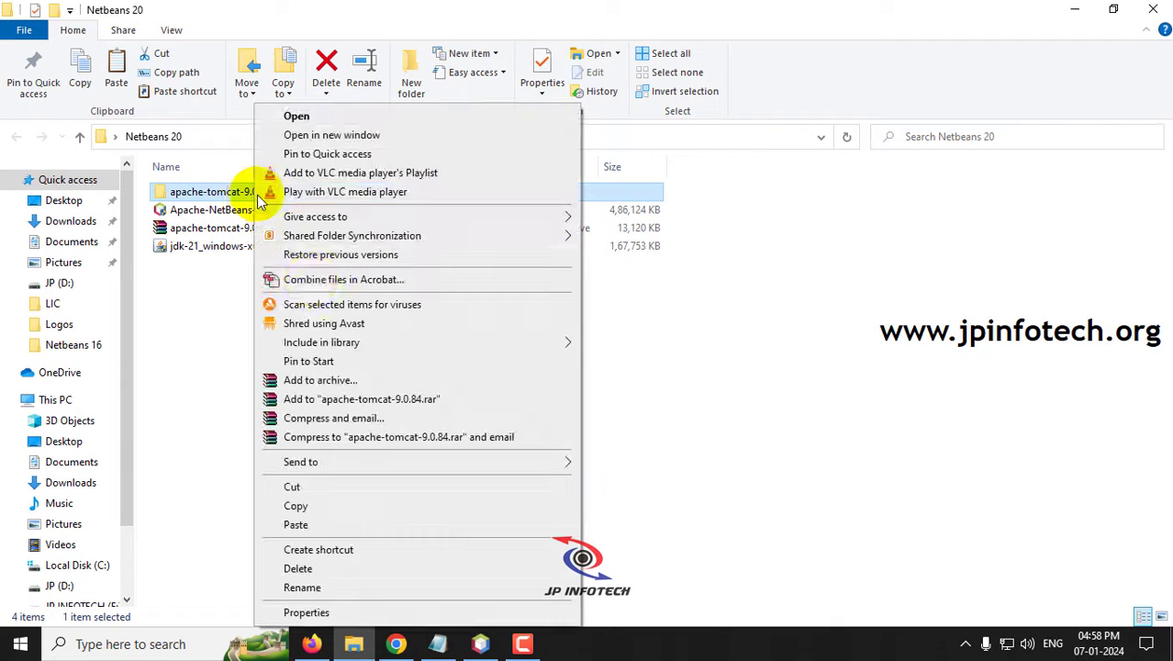
{"action": "left_click", "coordinate": [314, 508]}
{"action": "scroll", "coordinate": [128, 420], "scroll_direction": "down", "scroll_amount": 2}
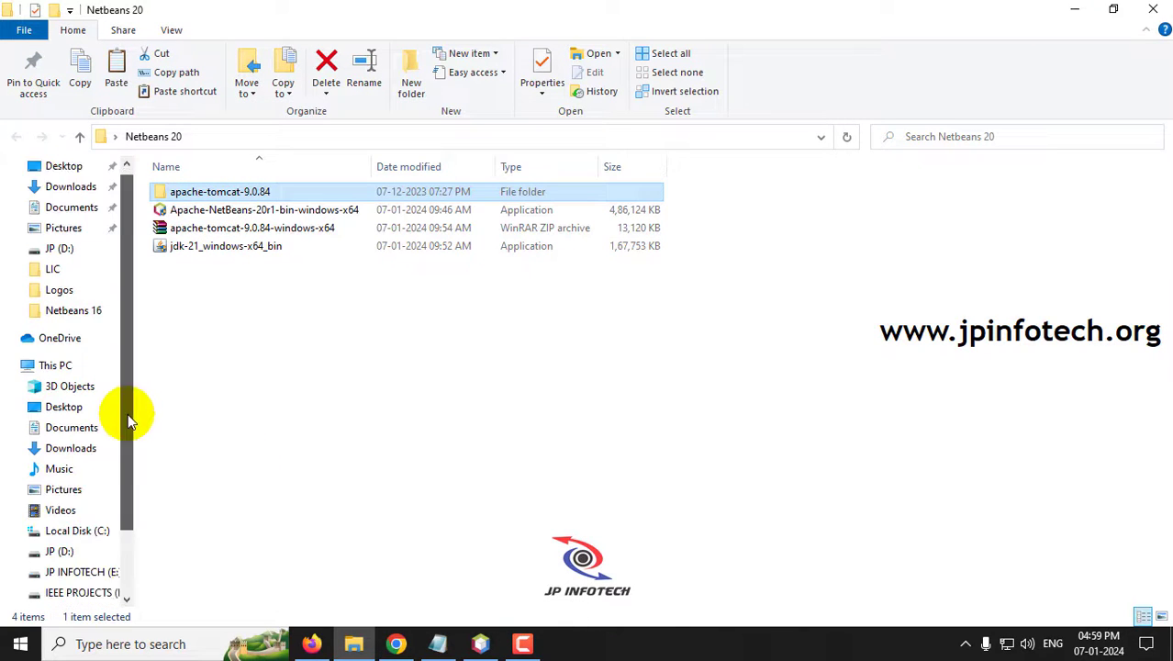
{"action": "scroll", "coordinate": [128, 421], "scroll_direction": "down", "scroll_amount": 1}
{"action": "left_click", "coordinate": [57, 490]}
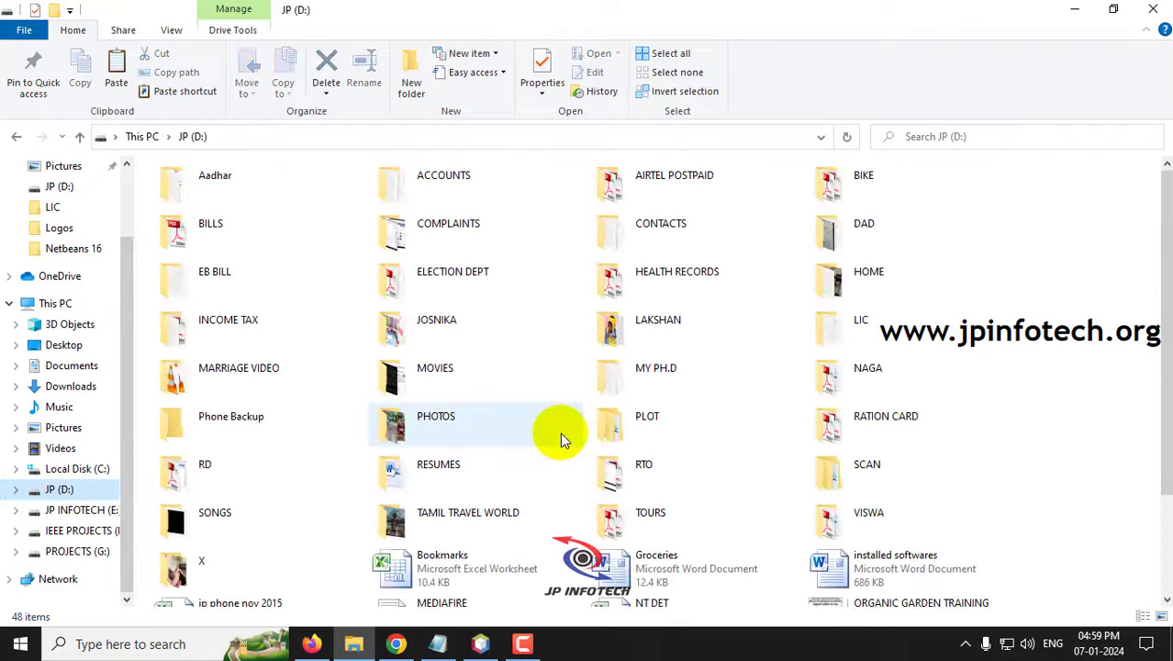
{"action": "key", "text": "ctrl+v"}
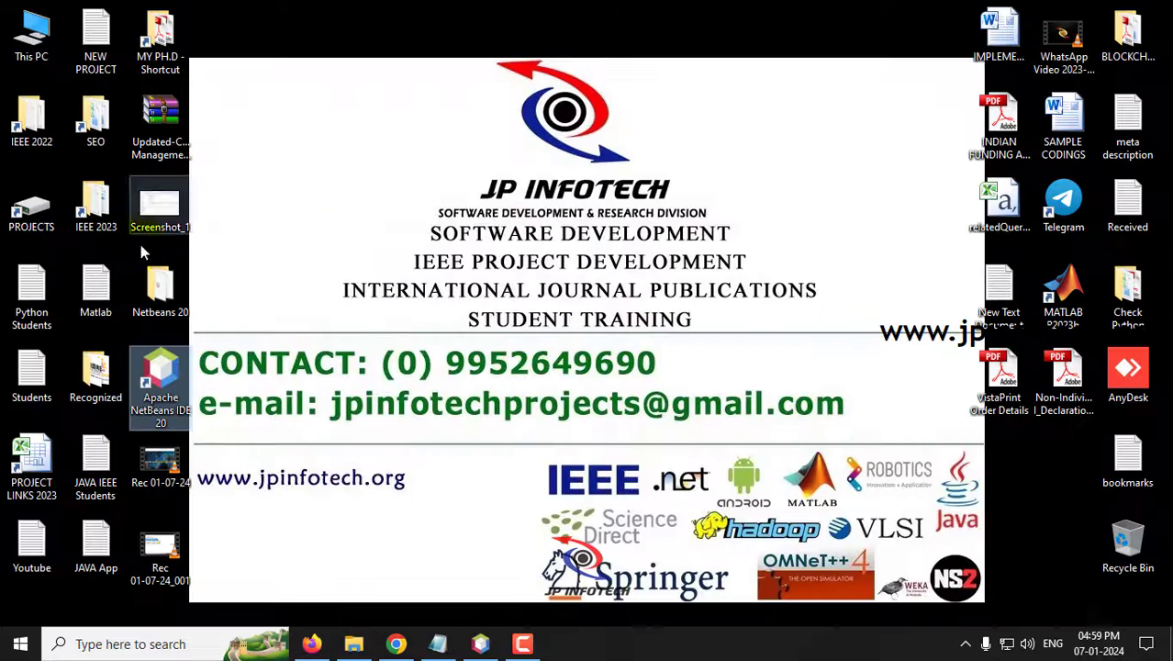
- Check the copied apache-tomcat-9.0.84 folder on JP (D:), then show the desktop
{"action": "double_click", "coordinate": [158, 289]}
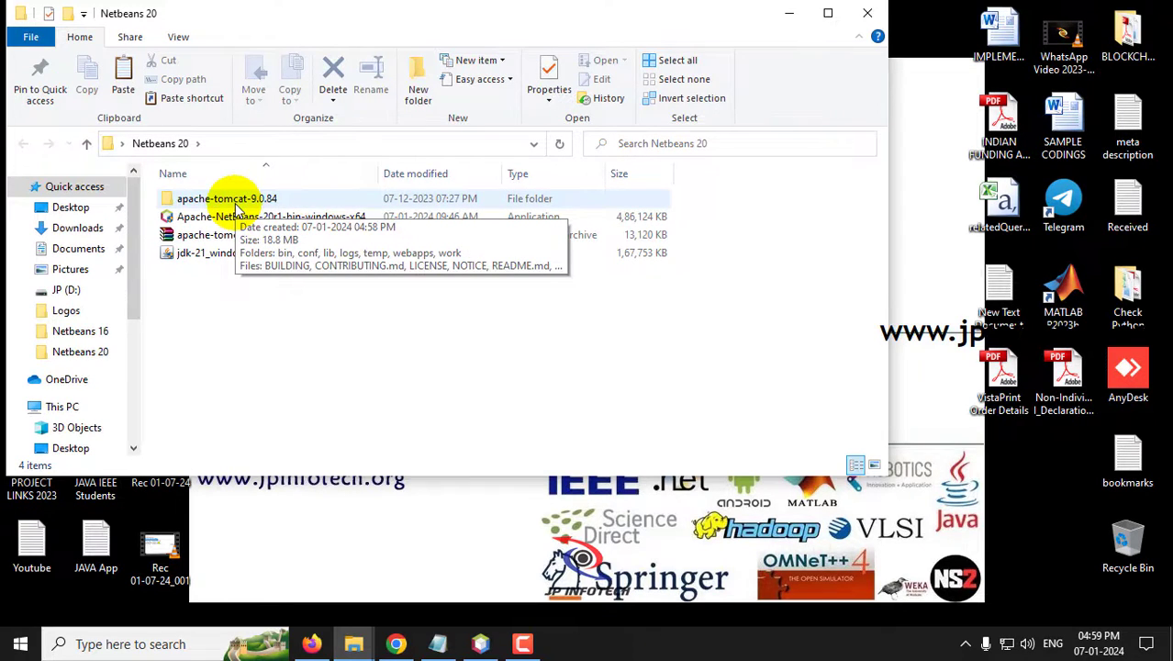
{"action": "left_click_drag", "start_coordinate": [135, 247], "coordinate": [131, 293]}
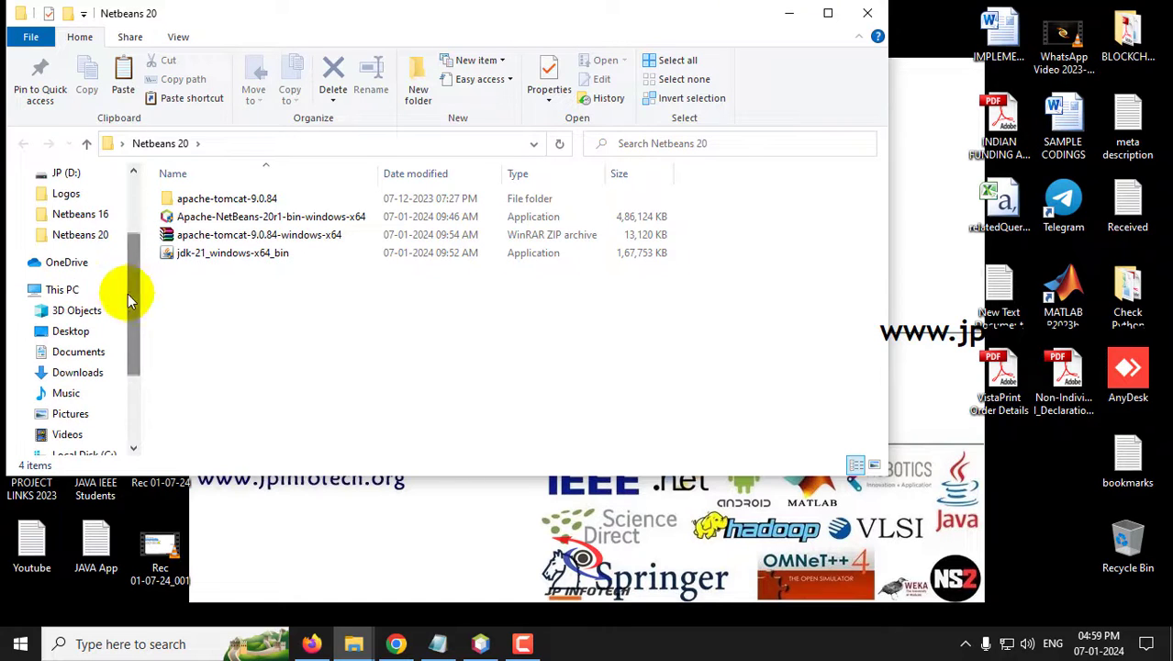
{"action": "left_click", "coordinate": [110, 452]}
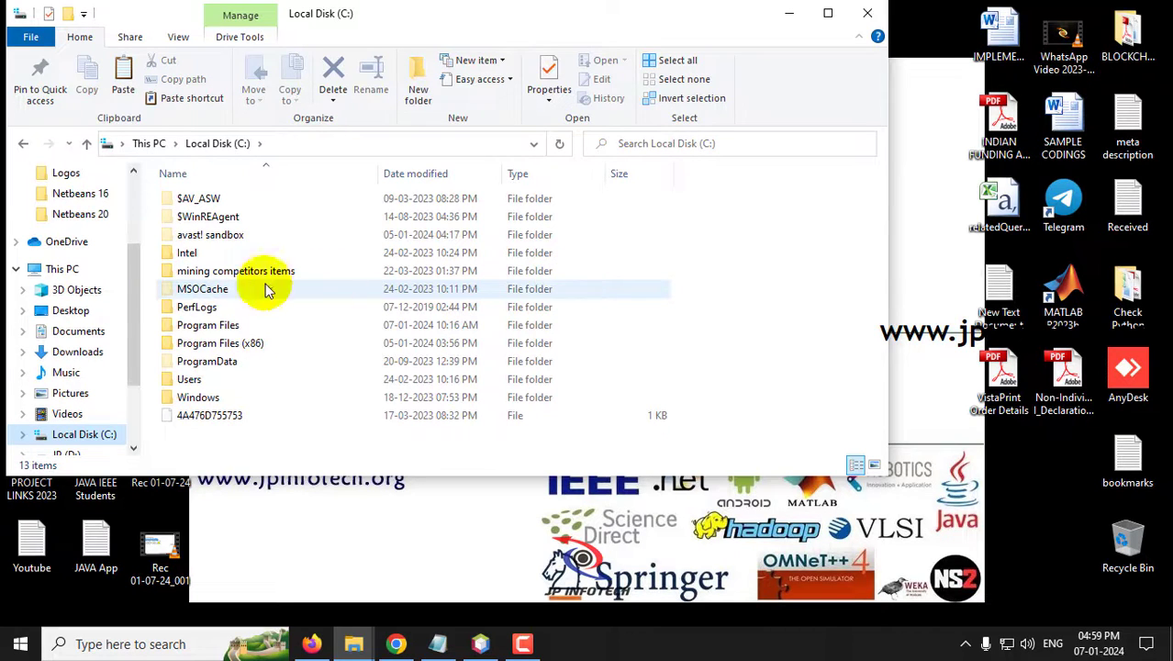
{"action": "left_click_drag", "start_coordinate": [131, 292], "coordinate": [133, 333]}
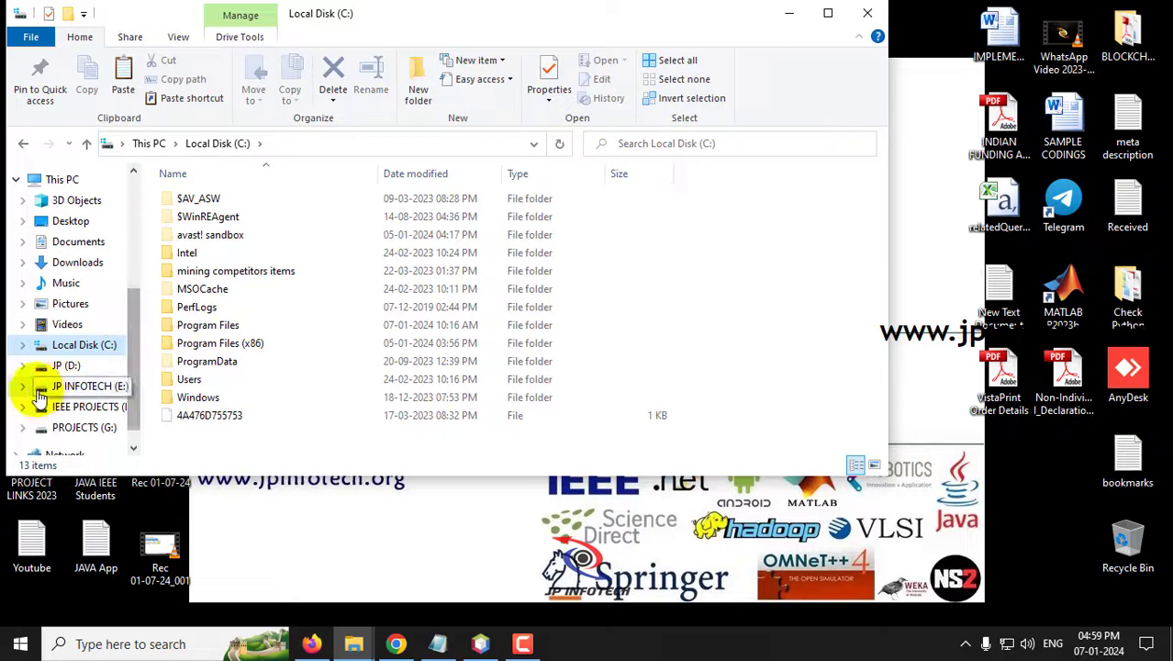
{"action": "left_click", "coordinate": [66, 365]}
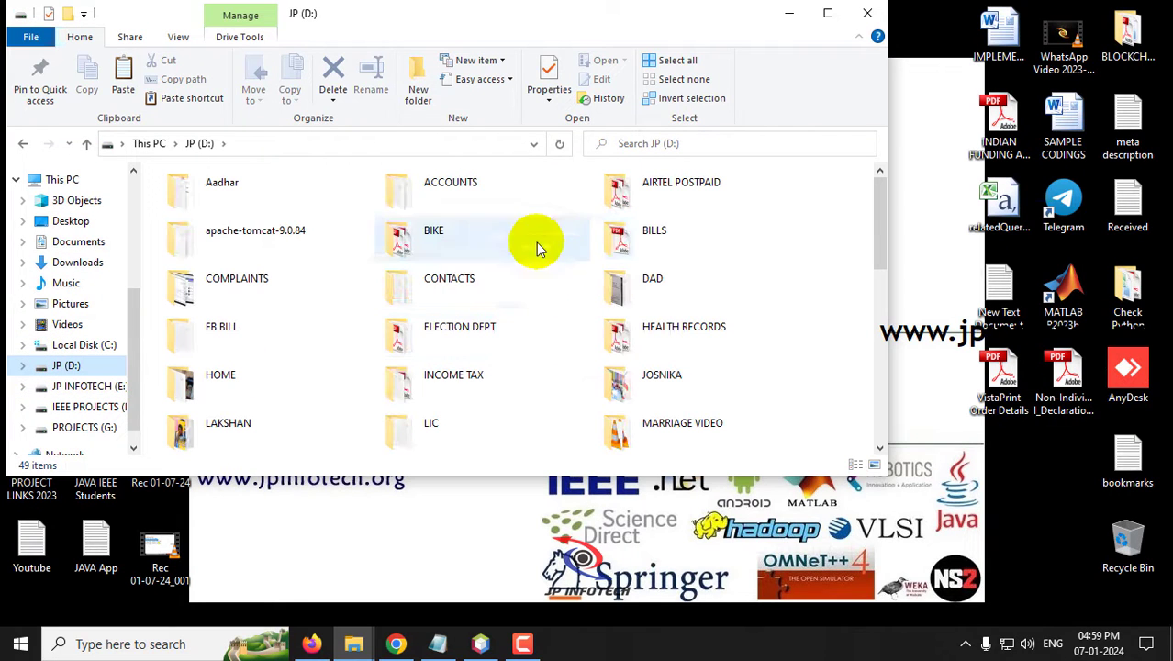
{"action": "left_click", "coordinate": [289, 237]}
{"action": "key", "text": "super+d"}
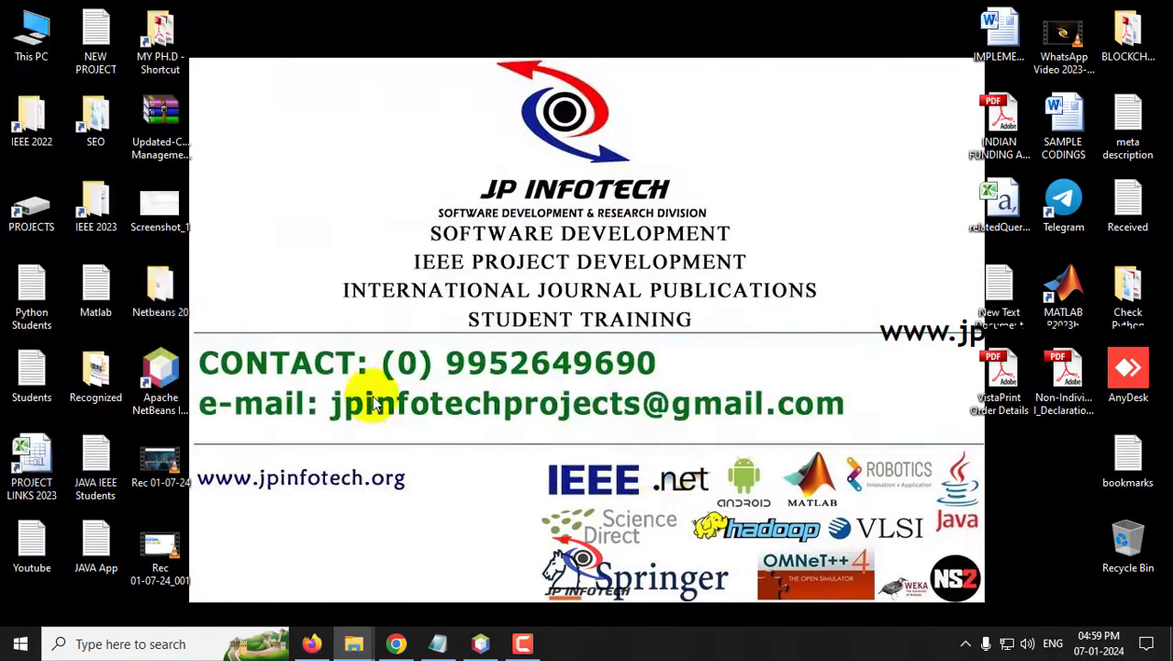
- Launch NetBeans and start Add Server from the Tools > Servers dialog
{"action": "double_click", "coordinate": [164, 408]}
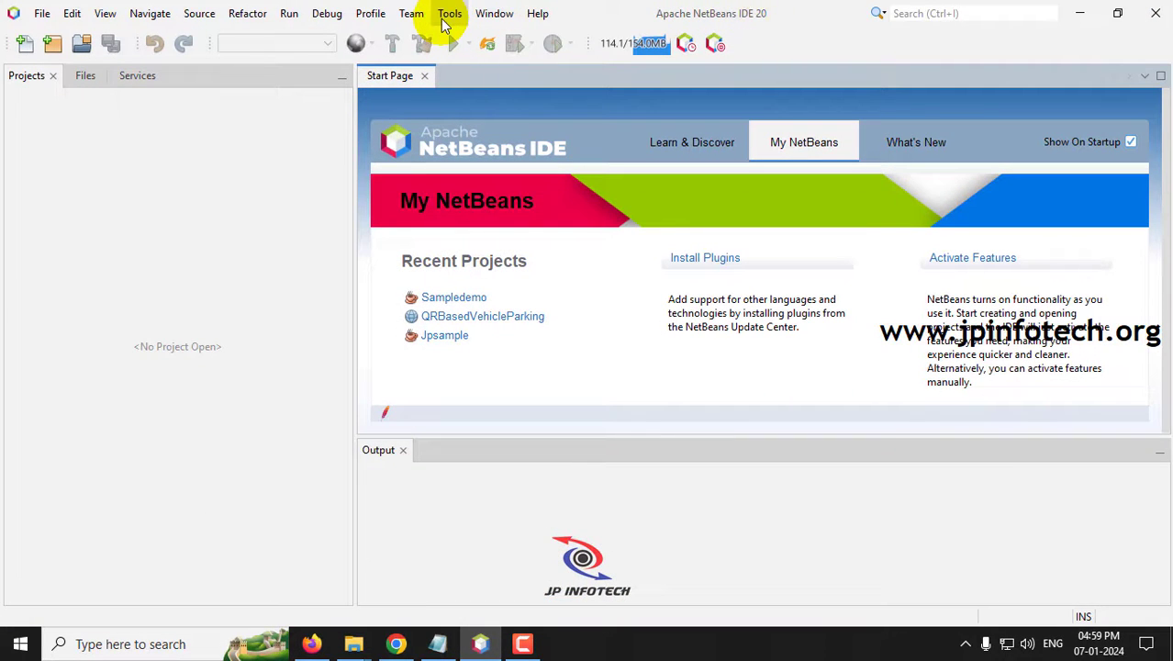
{"action": "left_click", "coordinate": [447, 15]}
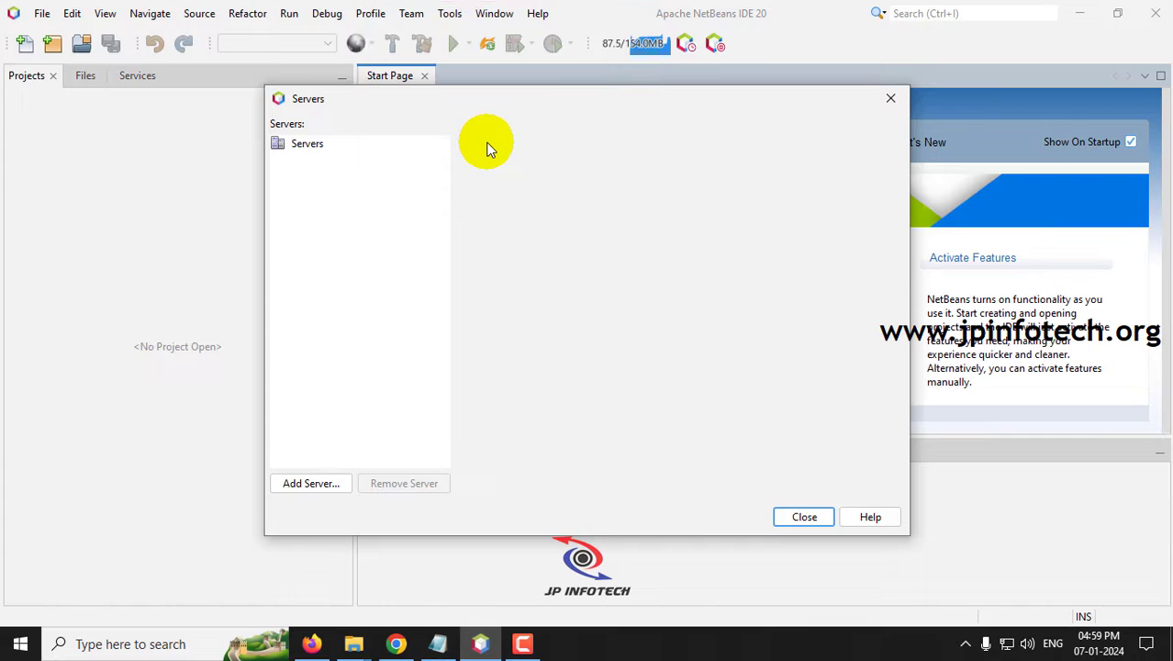
{"action": "left_click", "coordinate": [303, 147]}
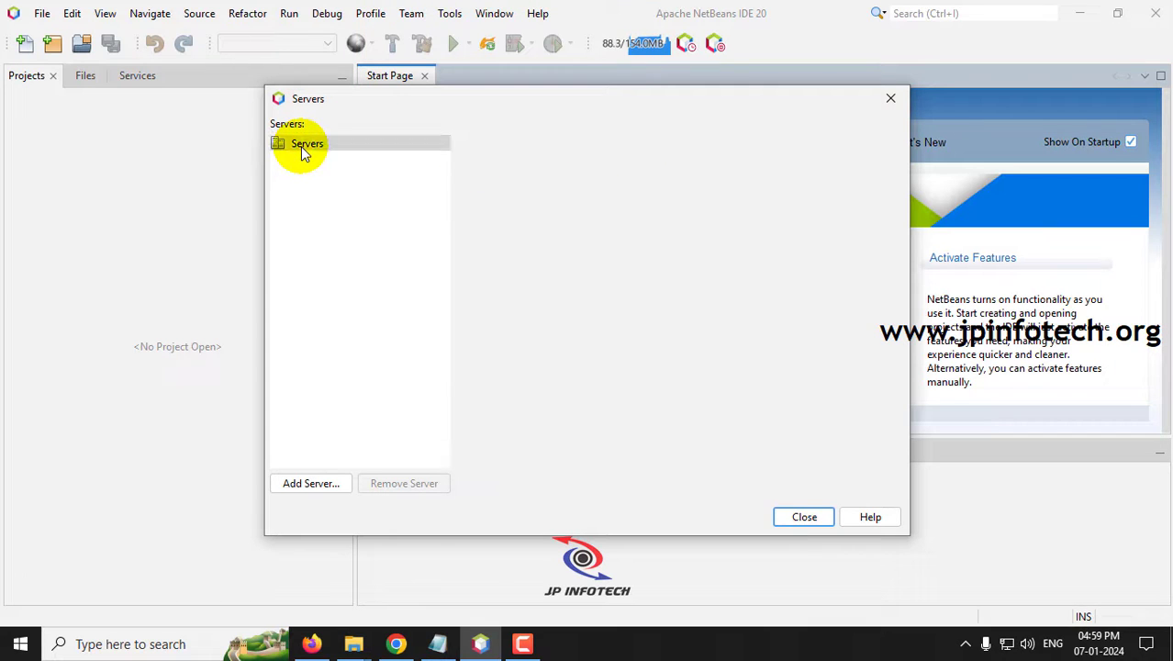
{"action": "left_click", "coordinate": [316, 485]}
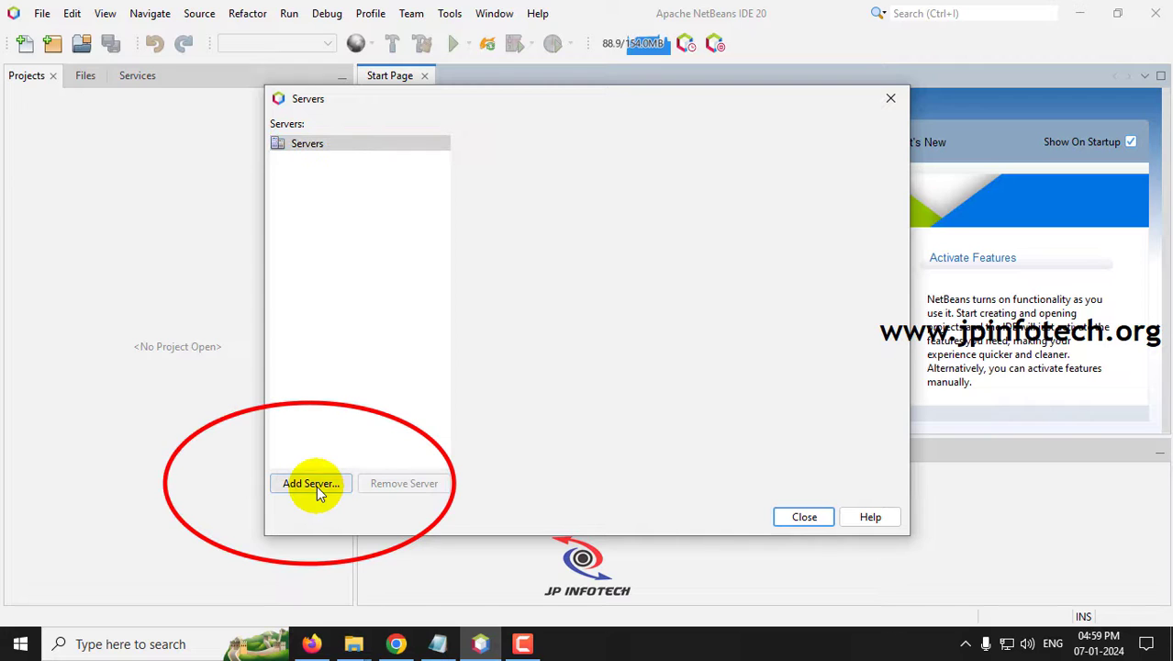
{"action": "left_click", "coordinate": [302, 483]}
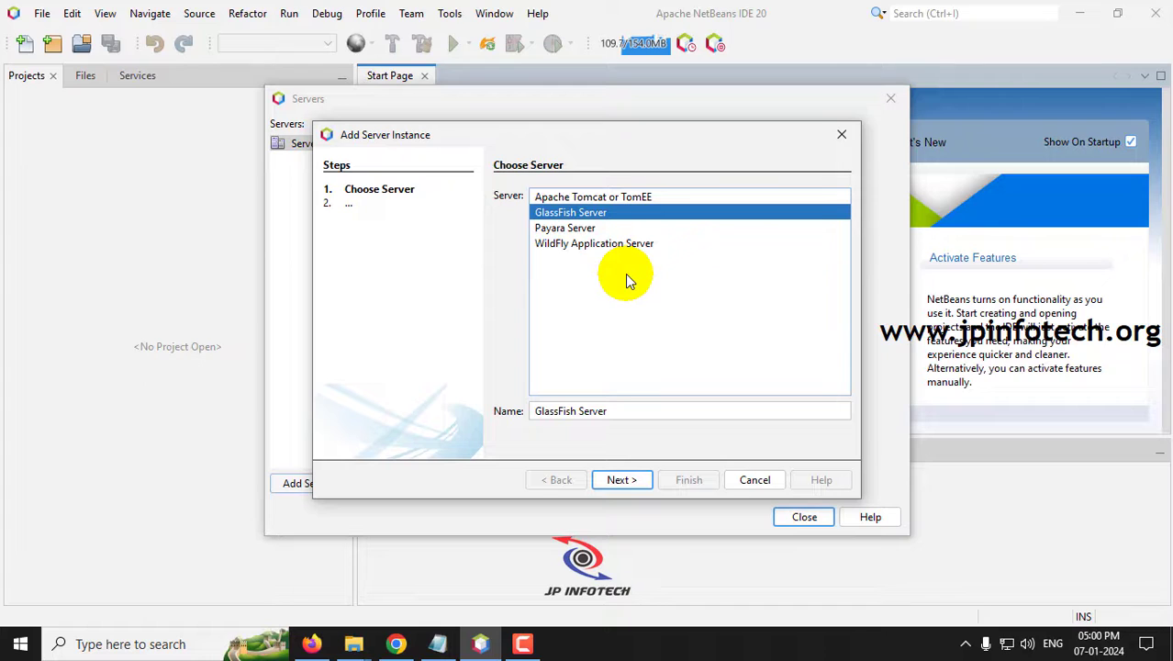
- Choose Apache Tomcat or TomEE with server location D:\apache-tomcat-9.0.84
{"action": "left_click", "coordinate": [594, 198]}
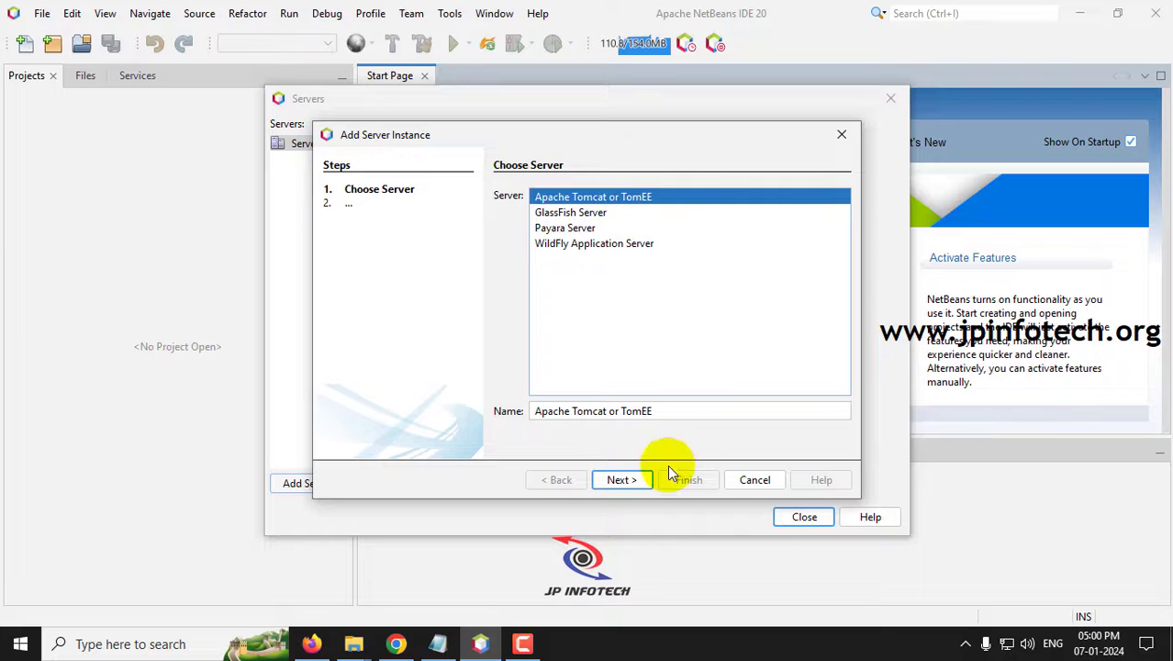
{"action": "left_click", "coordinate": [640, 479]}
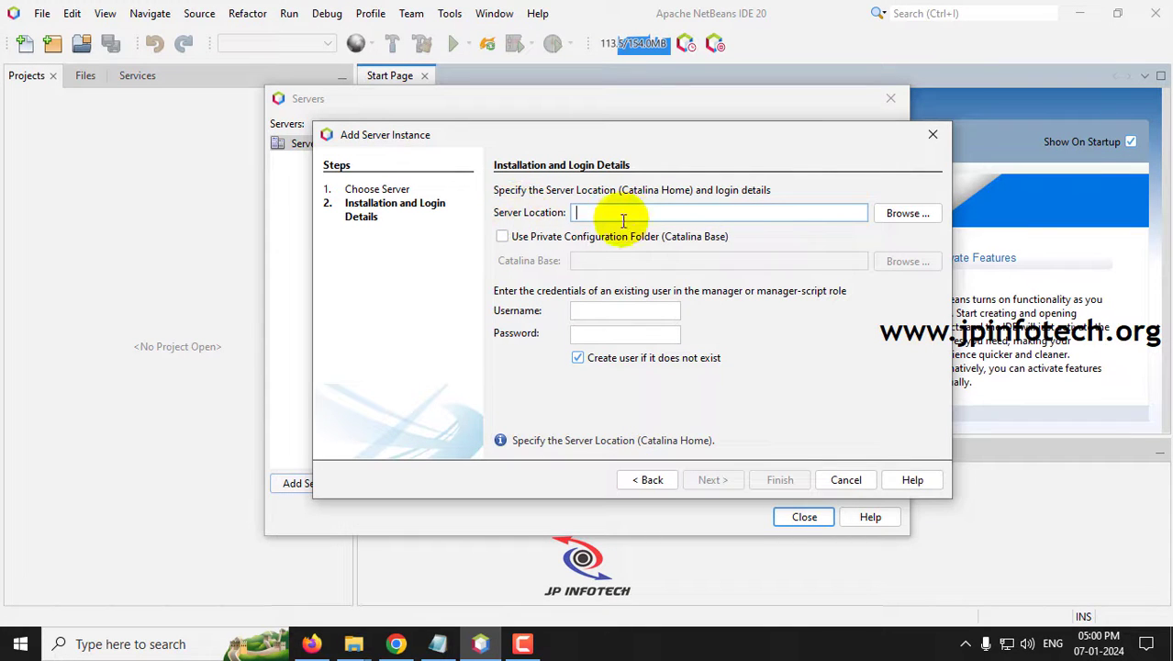
{"action": "left_click", "coordinate": [905, 214]}
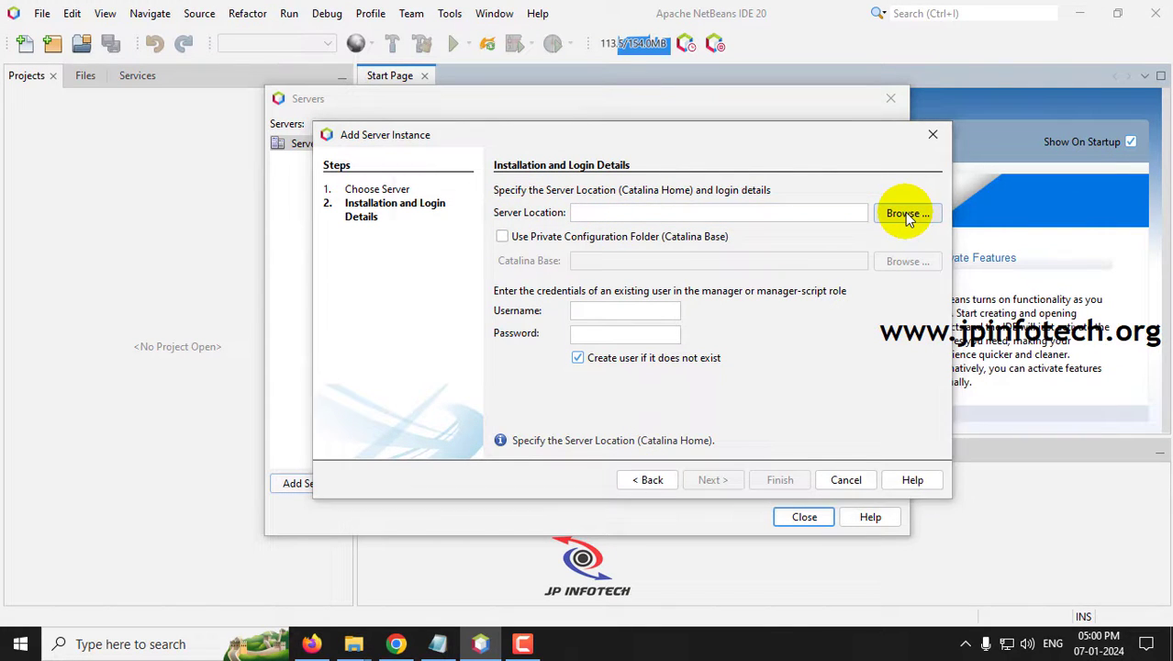
{"action": "left_click", "coordinate": [452, 374]}
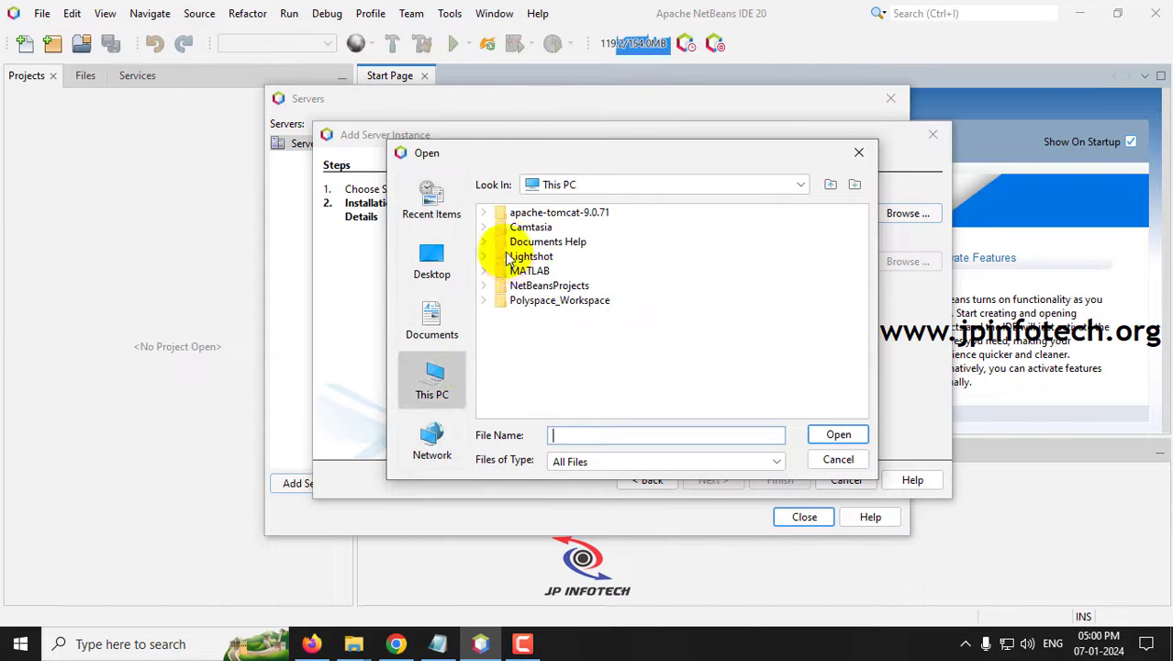
{"action": "left_click", "coordinate": [483, 228]}
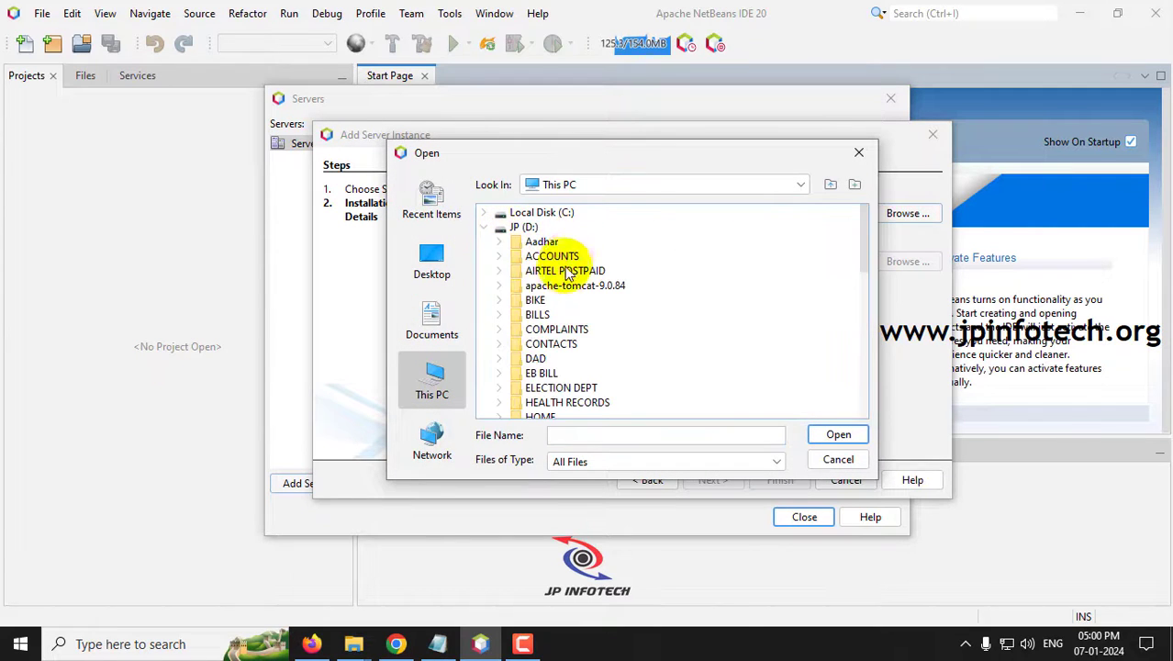
{"action": "left_click", "coordinate": [555, 286]}
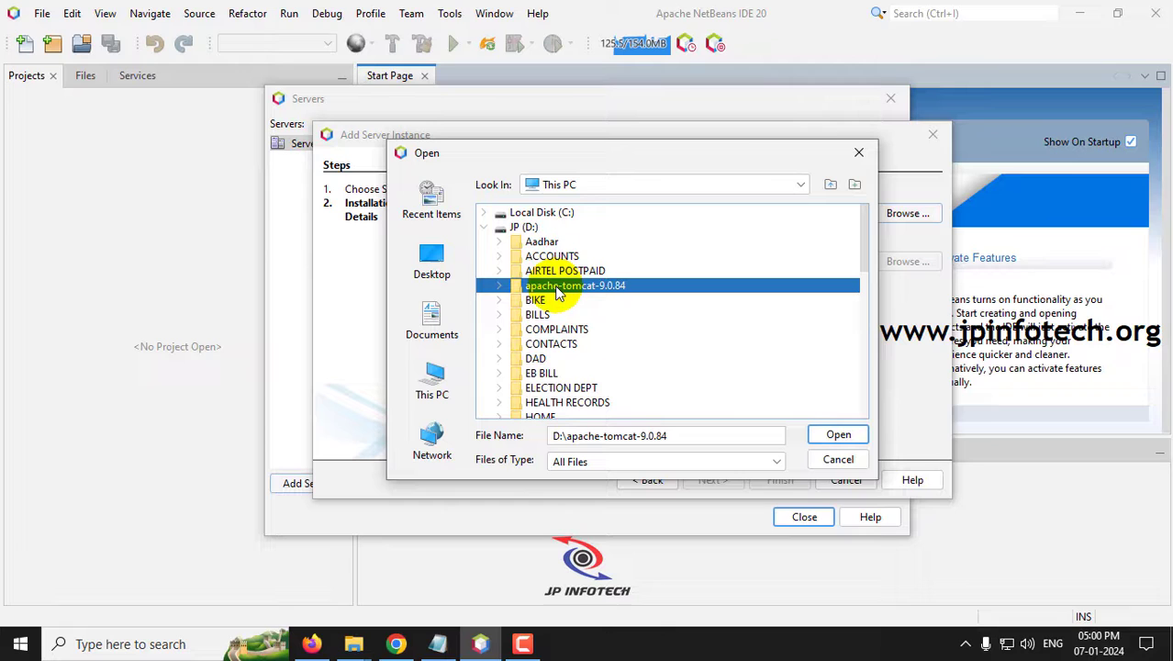
{"action": "left_click", "coordinate": [831, 435]}
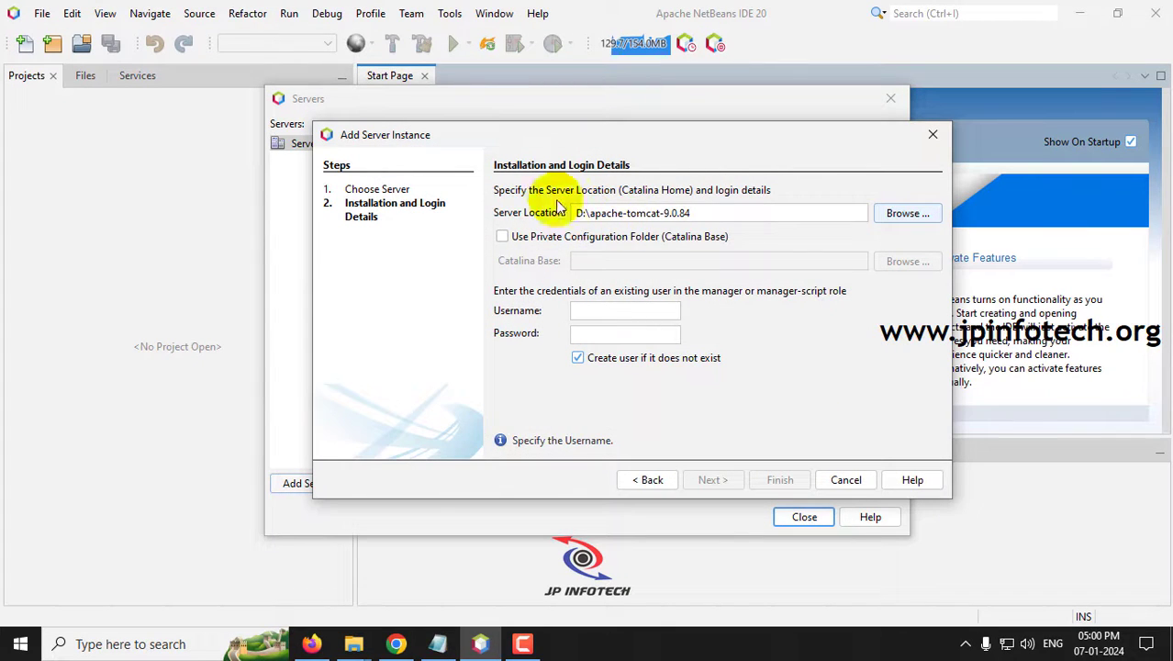
- Enter the Tomcat manager username and password, then finish registering the server
{"action": "left_click", "coordinate": [631, 311]}
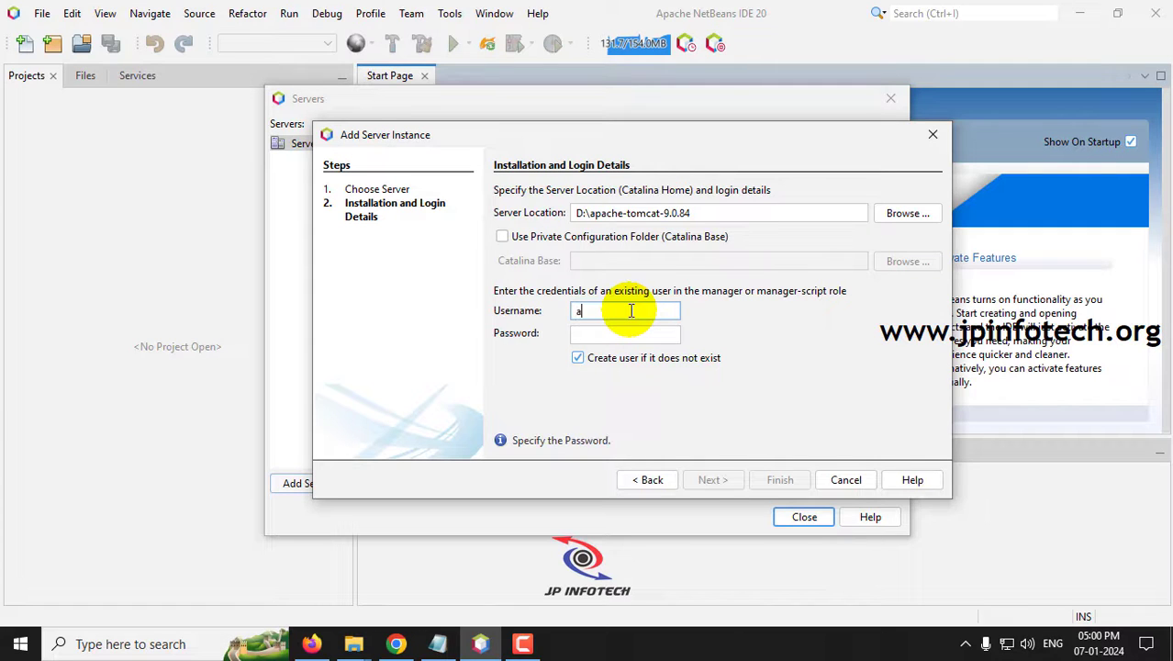
{"action": "type", "text": "admin"}
{"action": "key", "text": "Tab"}
{"action": "type", "text": "admin"}
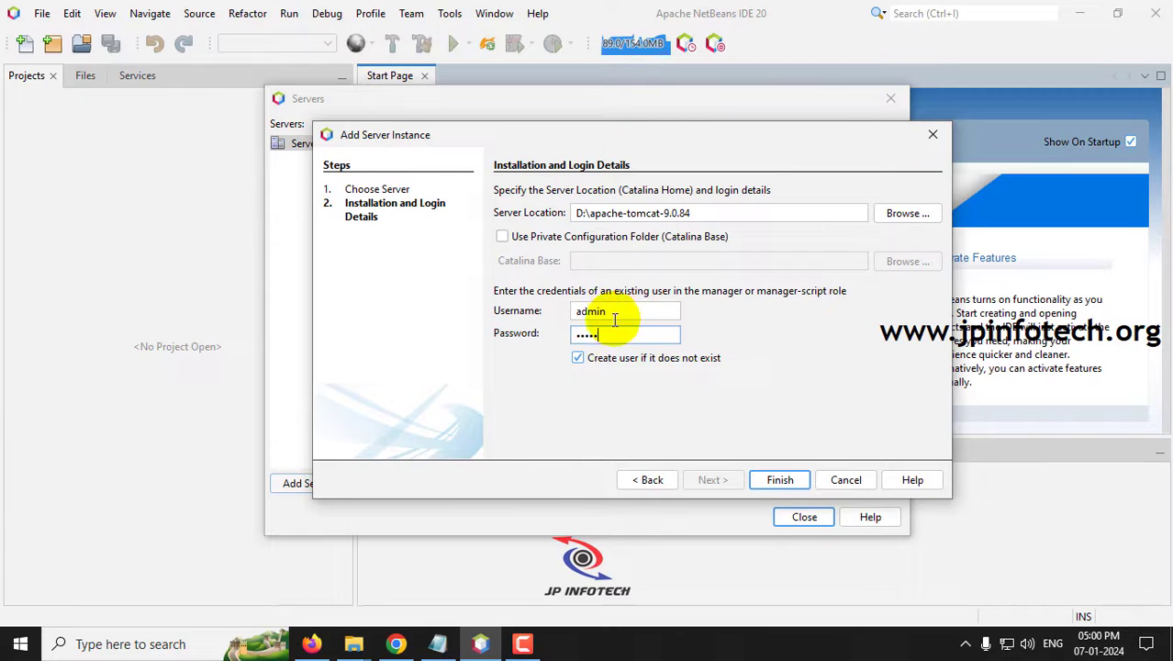
{"action": "left_click", "coordinate": [779, 481]}
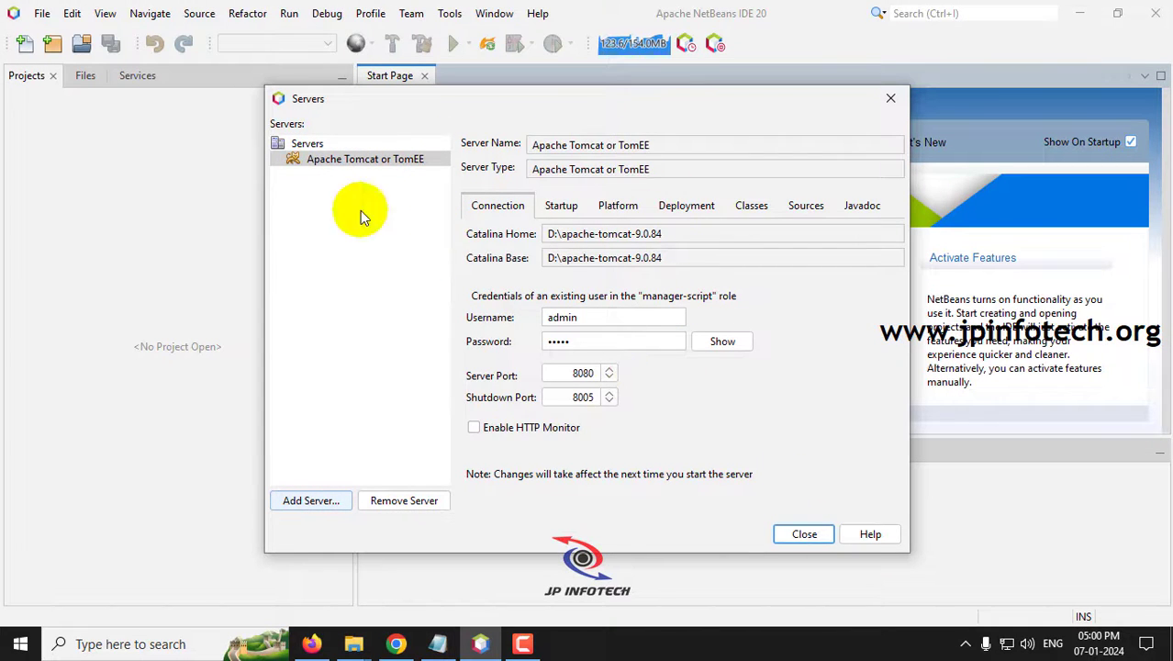
- Inspect the Tomcat server's connection settings, briefly revealing the stored password, then close Servers
{"action": "left_click", "coordinate": [354, 161]}
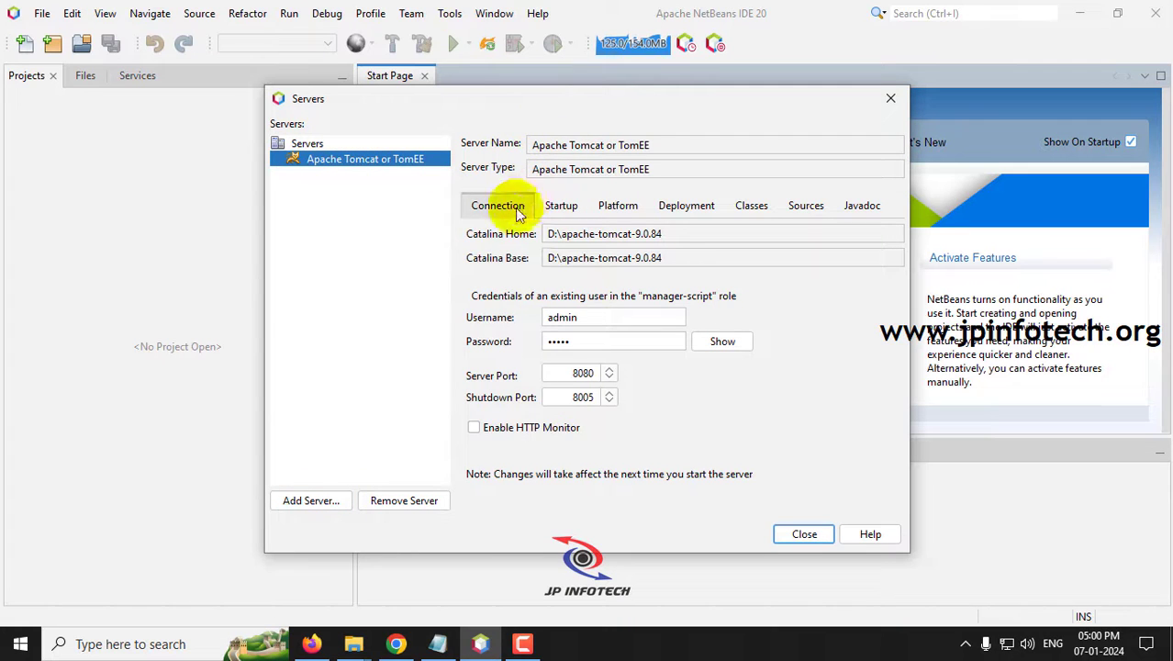
{"action": "left_click", "coordinate": [743, 350]}
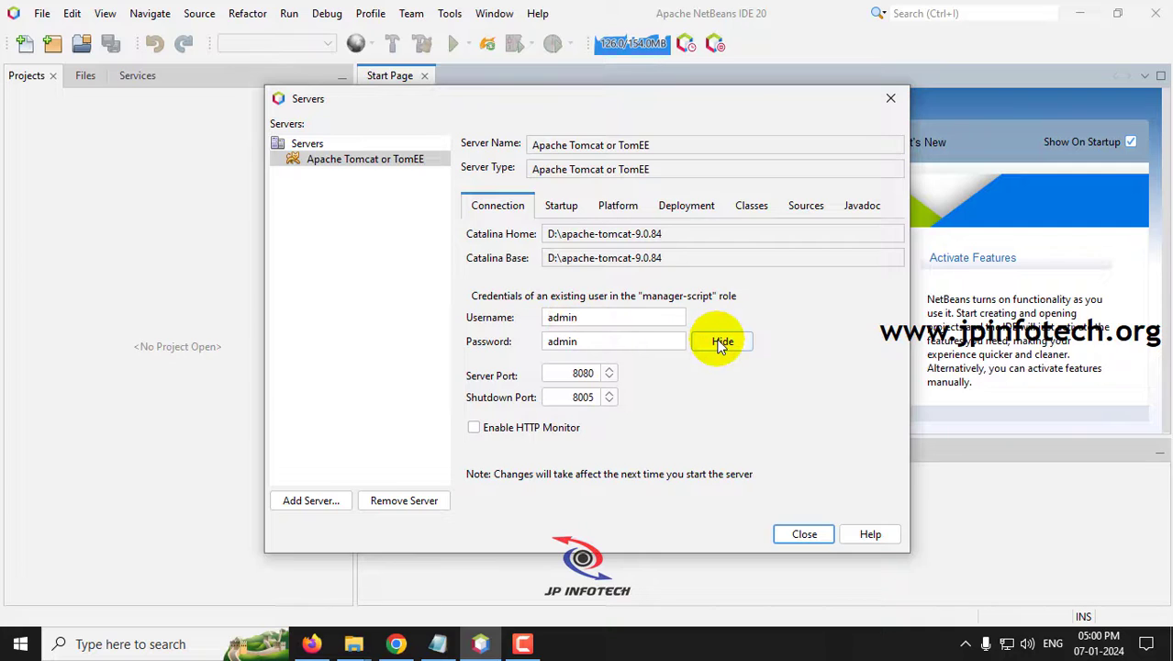
{"action": "left_click", "coordinate": [722, 344]}
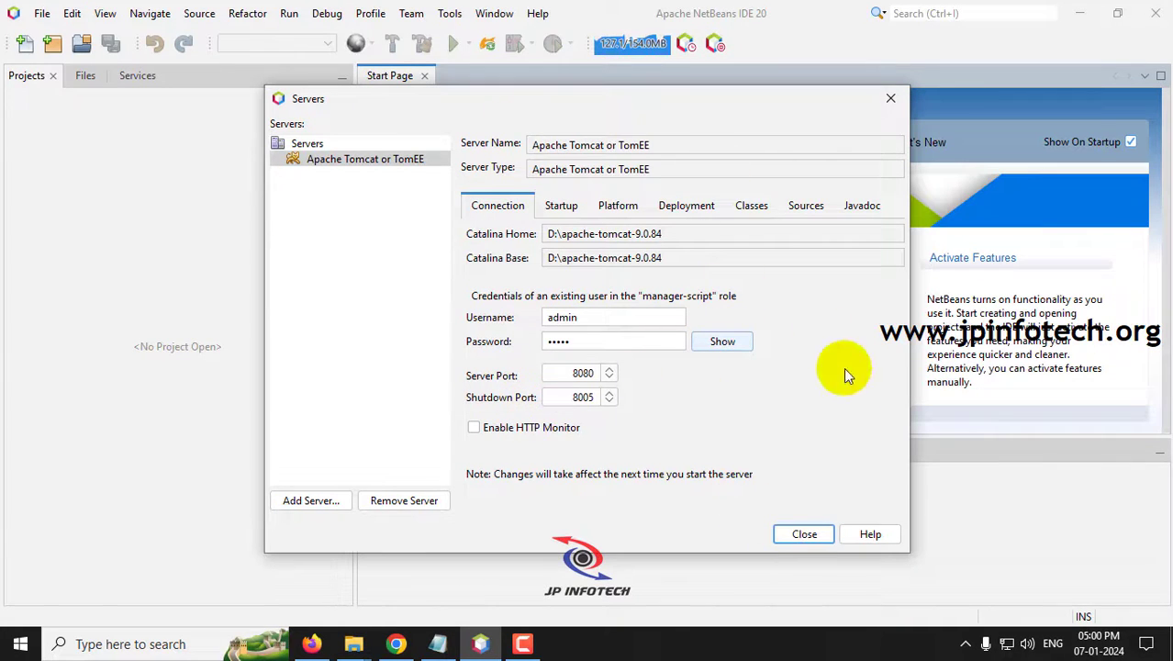
{"action": "left_click", "coordinate": [804, 534]}
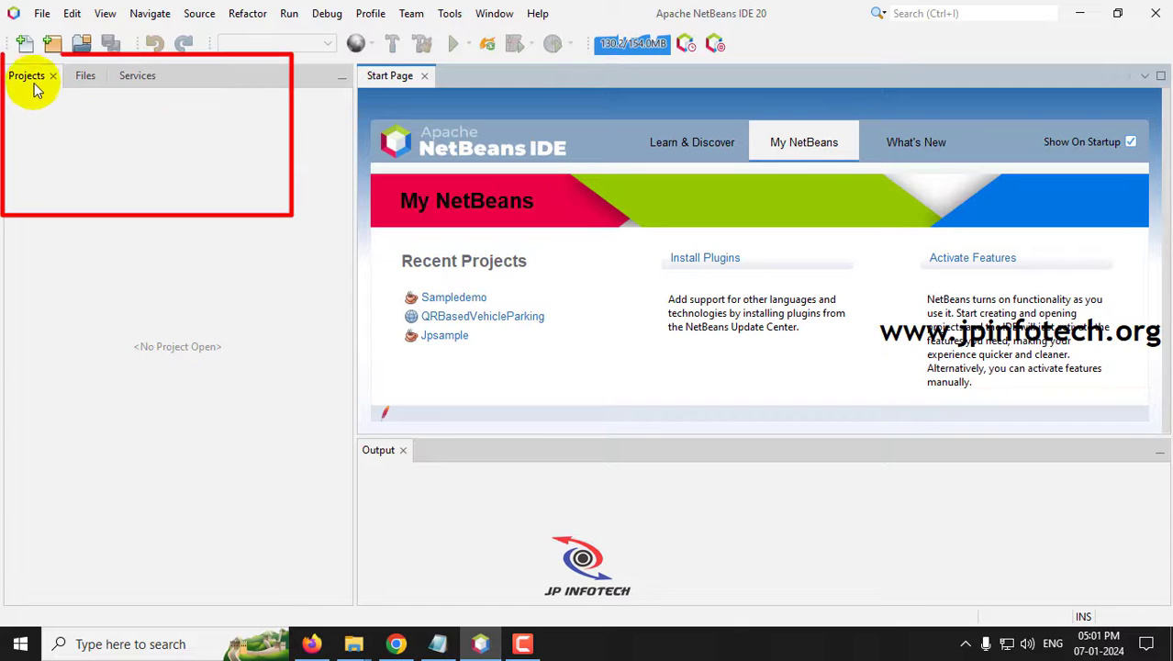
- Start Apache Tomcat or TomEE from Services > Servers and confirm the manager login
{"action": "left_click", "coordinate": [84, 79]}
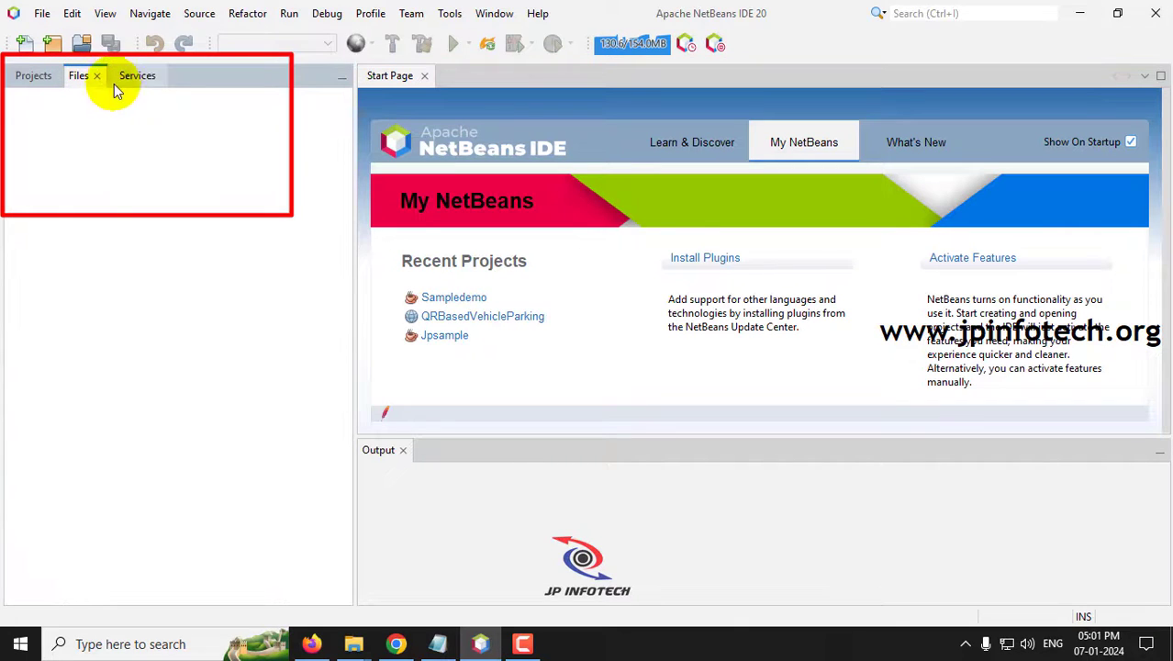
{"action": "left_click", "coordinate": [133, 81]}
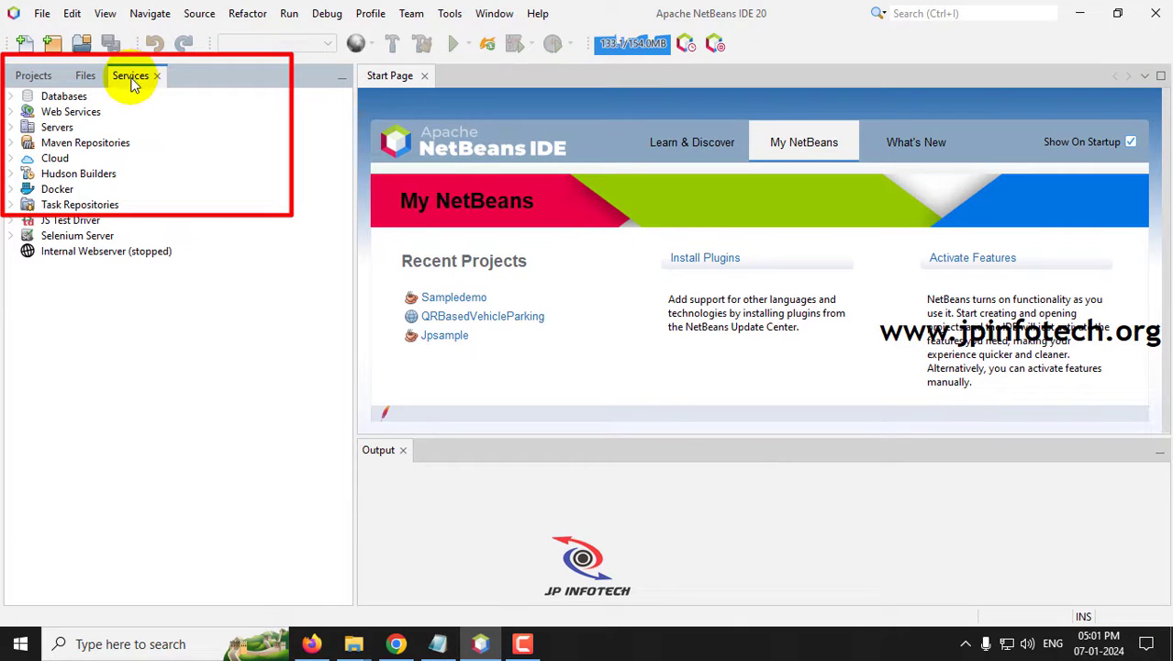
{"action": "left_click", "coordinate": [55, 129]}
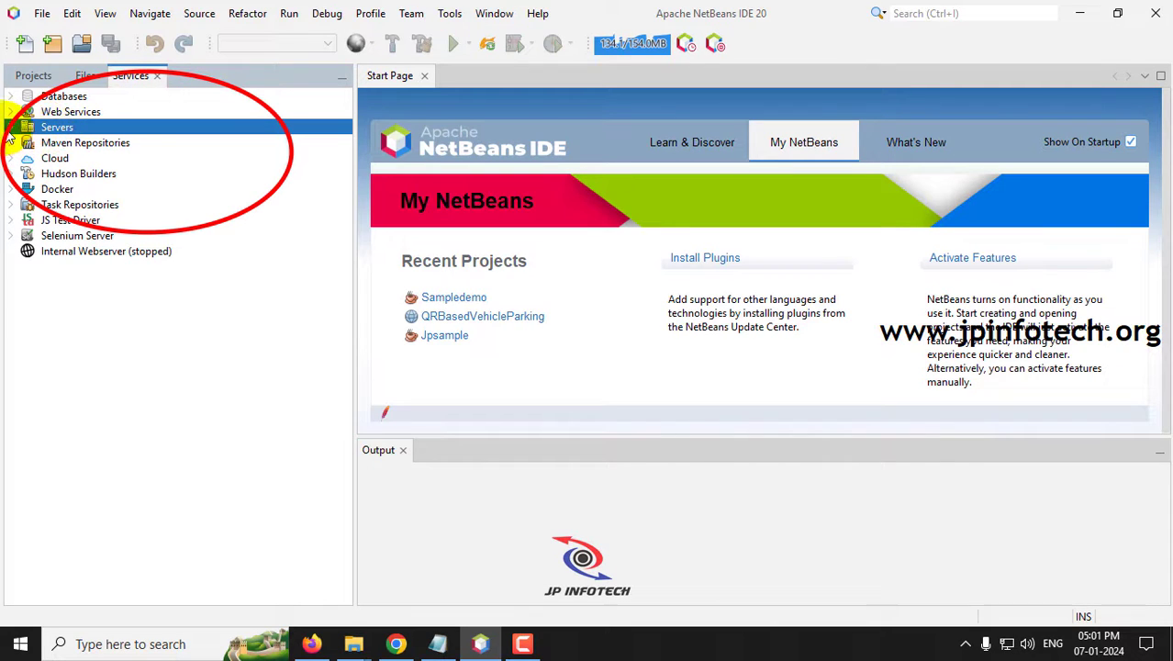
{"action": "left_click", "coordinate": [11, 129]}
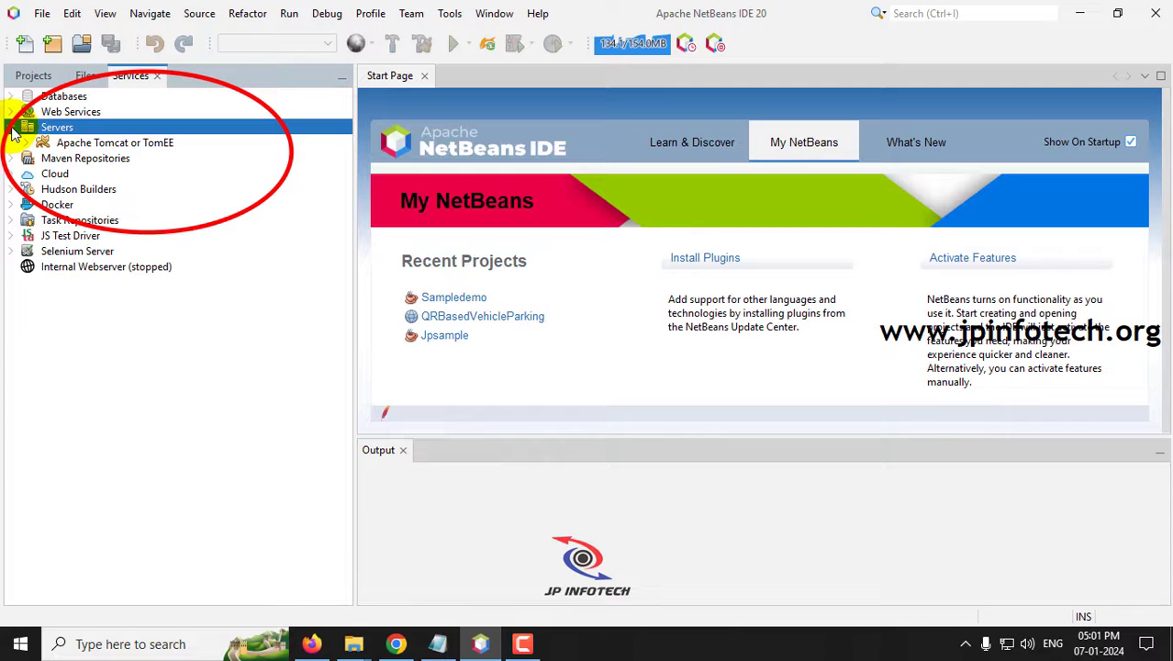
{"action": "left_click", "coordinate": [81, 145]}
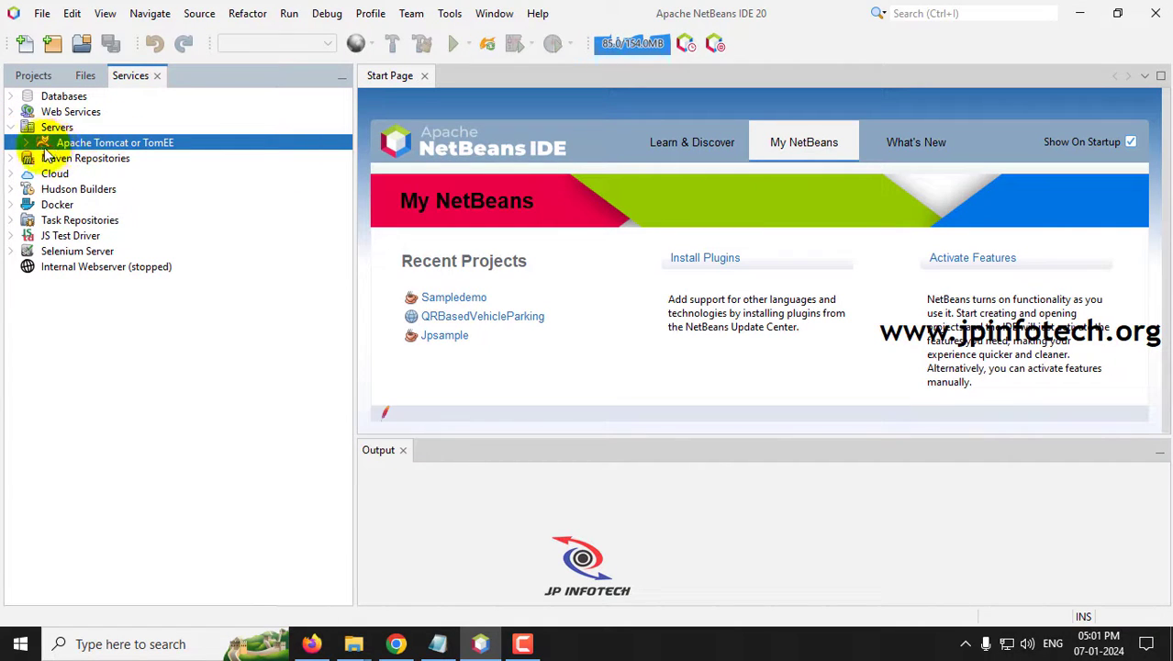
{"action": "right_click", "coordinate": [91, 143]}
{"action": "left_click", "coordinate": [119, 152]}
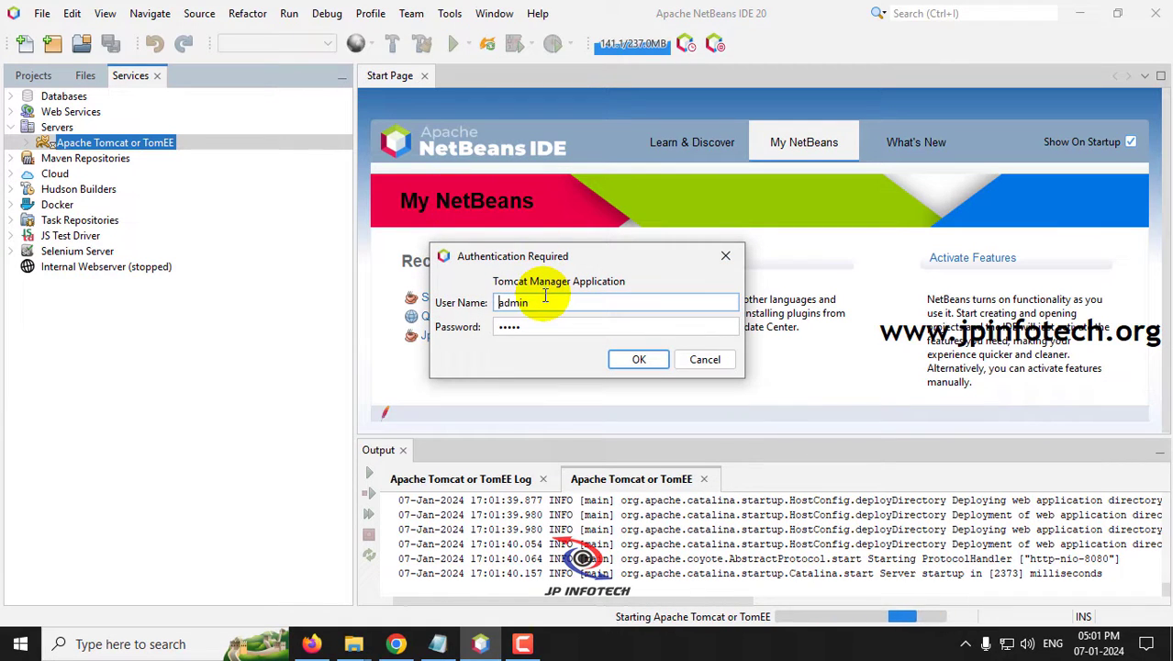
{"action": "left_click", "coordinate": [639, 359]}
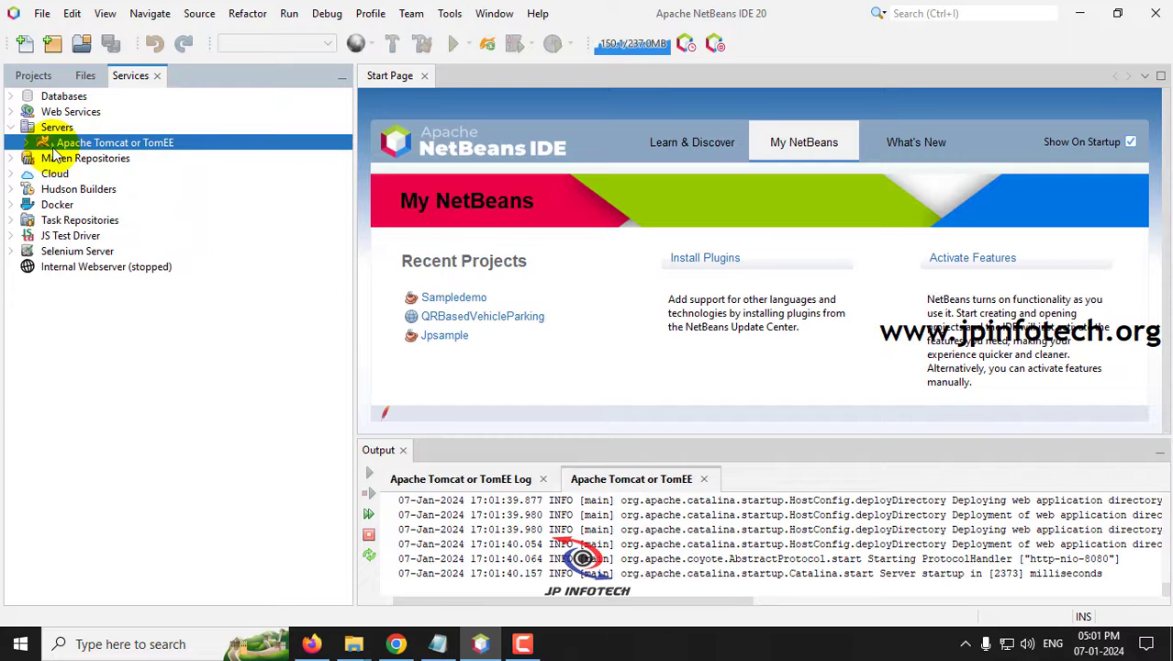
- Open QRBasedVehicleParking from the parent folder's SOURCE CODE directory as a NetBeans project
{"action": "left_click", "coordinate": [35, 77]}
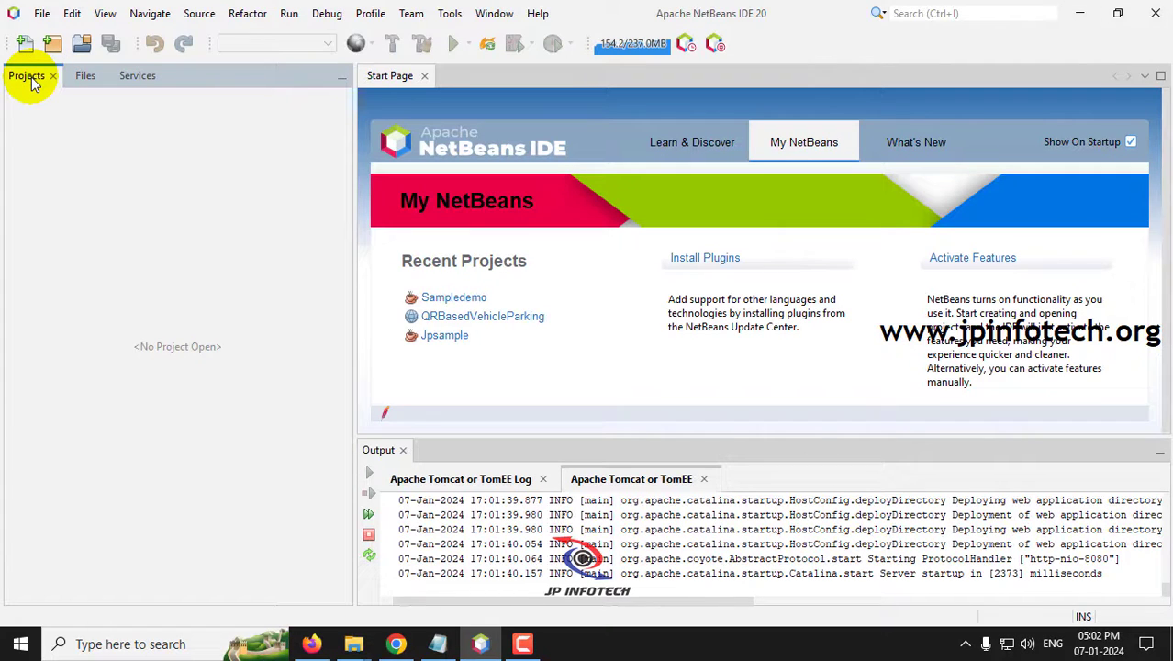
{"action": "left_click", "coordinate": [42, 19]}
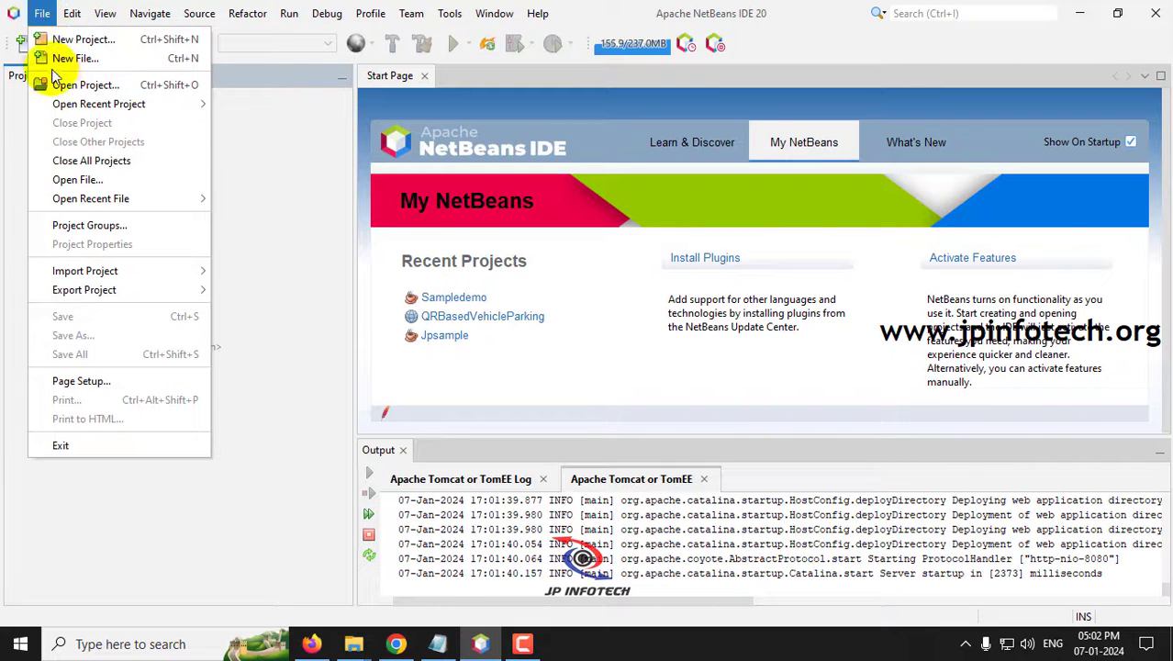
{"action": "left_click", "coordinate": [96, 90]}
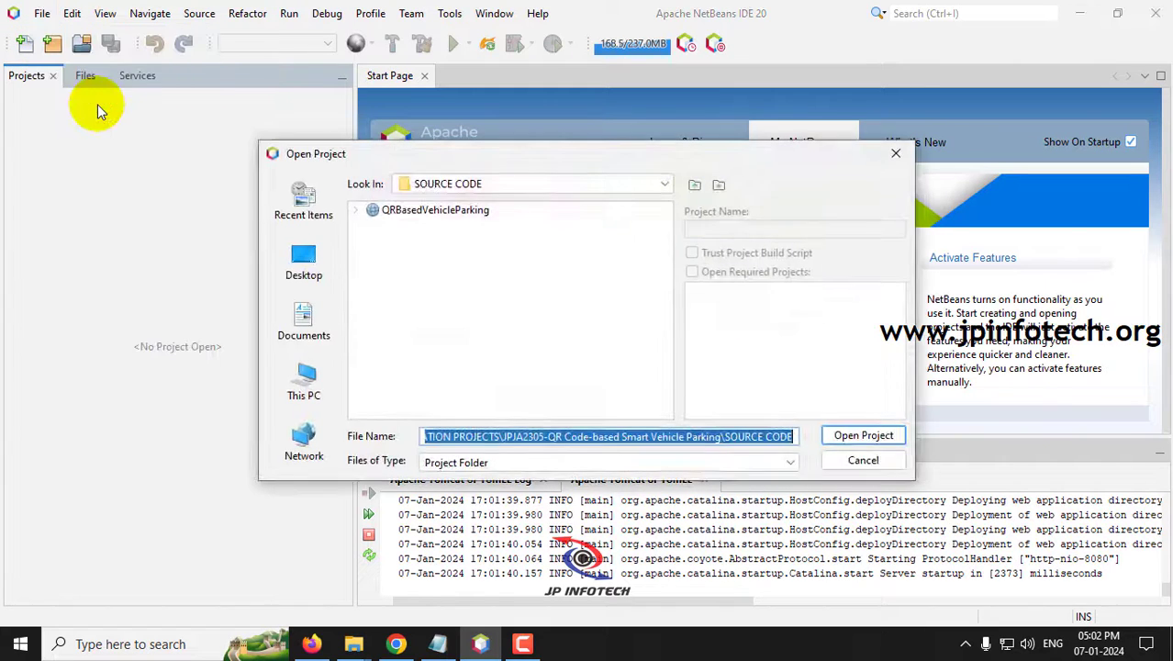
{"action": "left_click", "coordinate": [694, 184]}
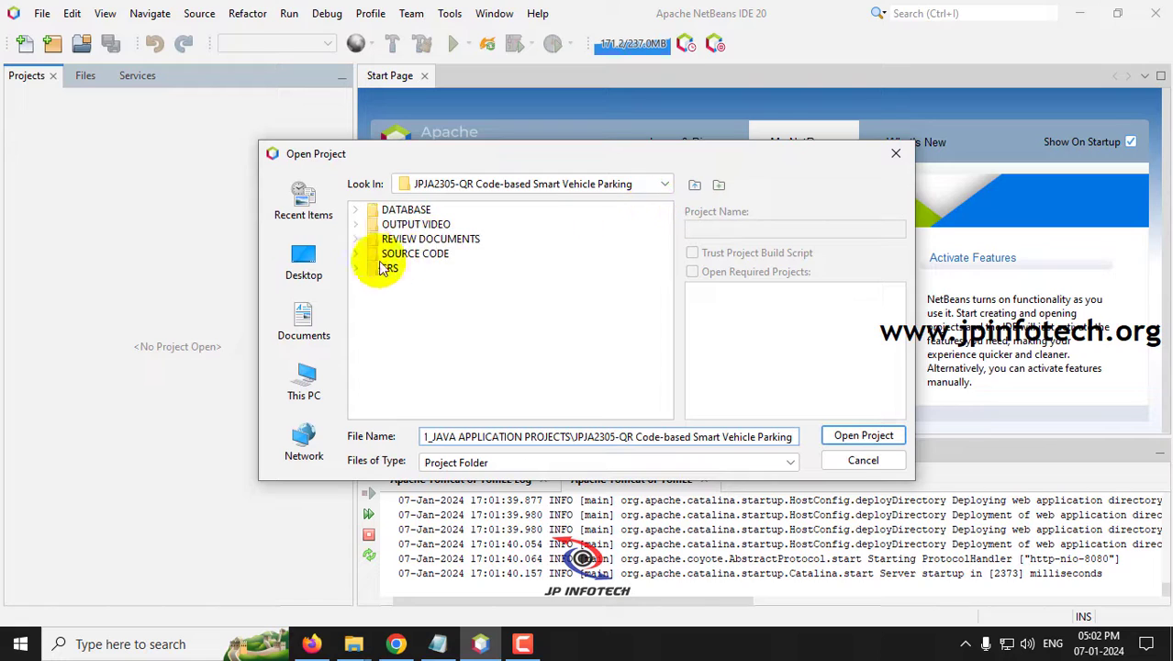
{"action": "left_click", "coordinate": [358, 254]}
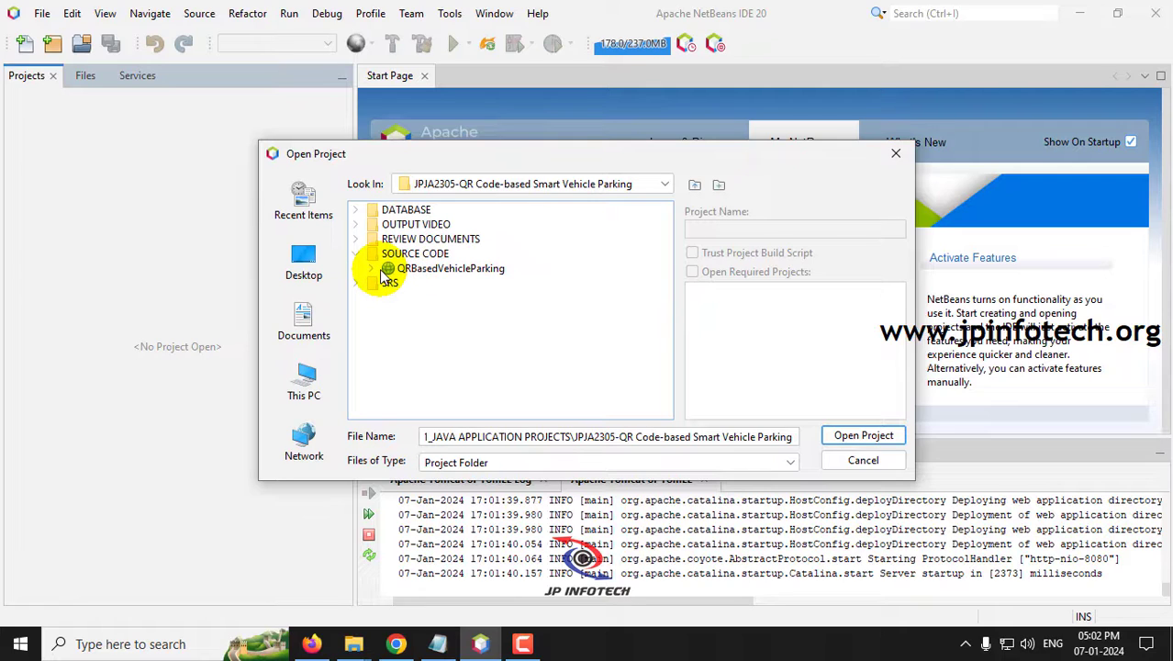
{"action": "left_click", "coordinate": [440, 268]}
{"action": "left_click", "coordinate": [863, 436]}
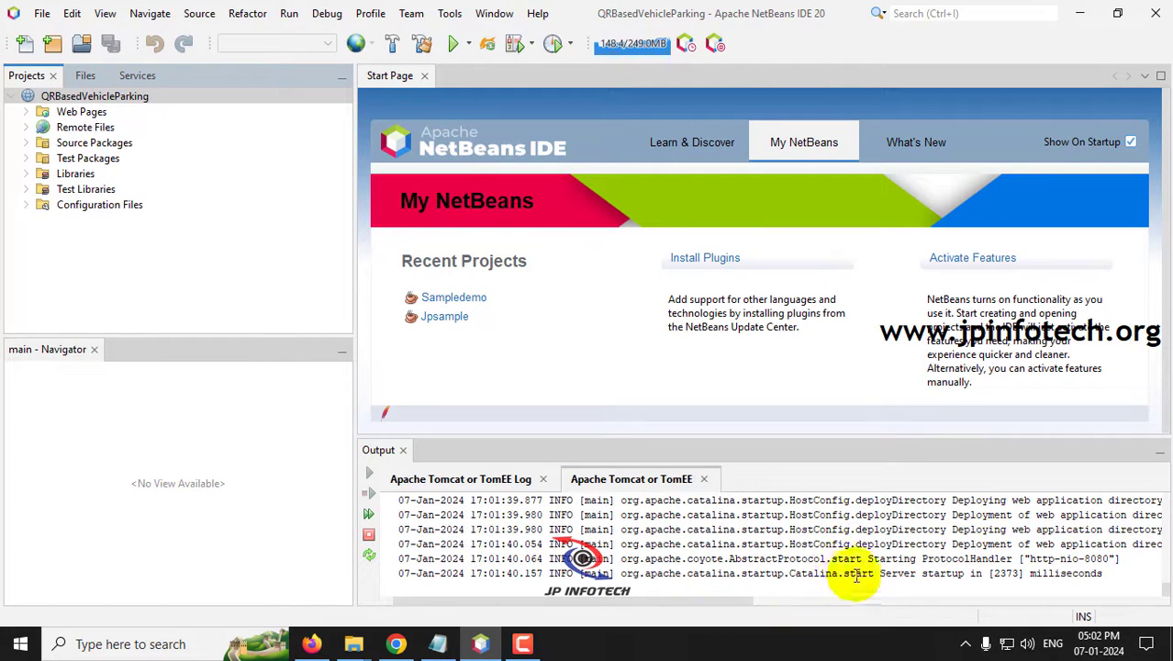
- Run the QRBasedVehicleParking project from its project node's context menu
{"action": "right_click", "coordinate": [96, 97]}
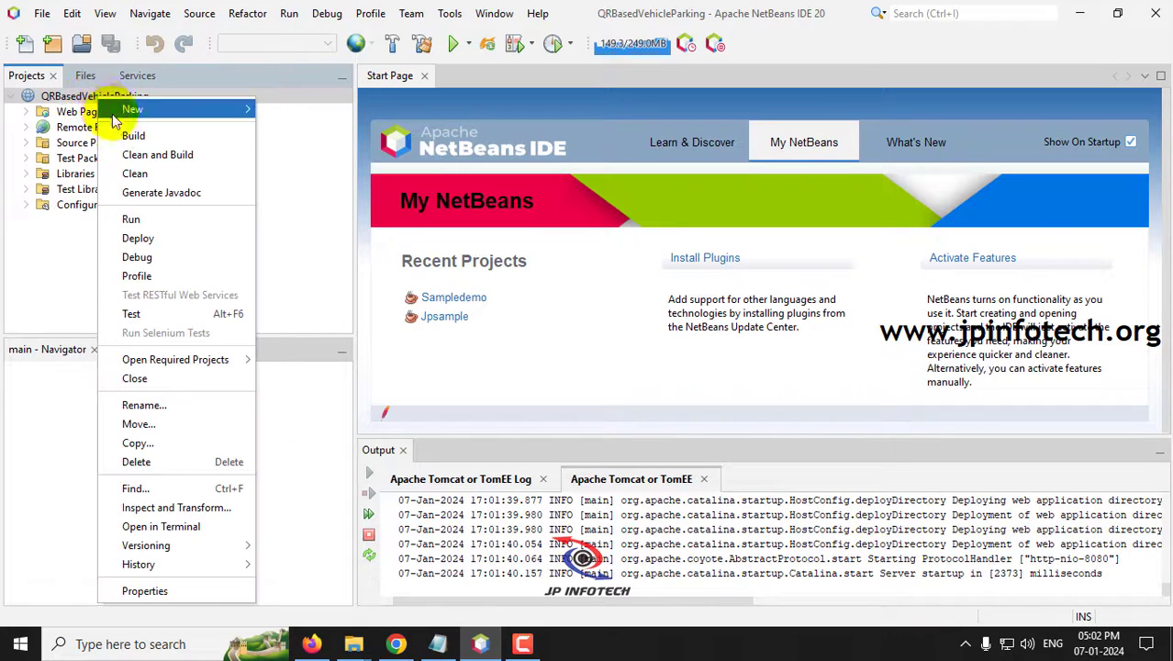
{"action": "left_click", "coordinate": [141, 221]}
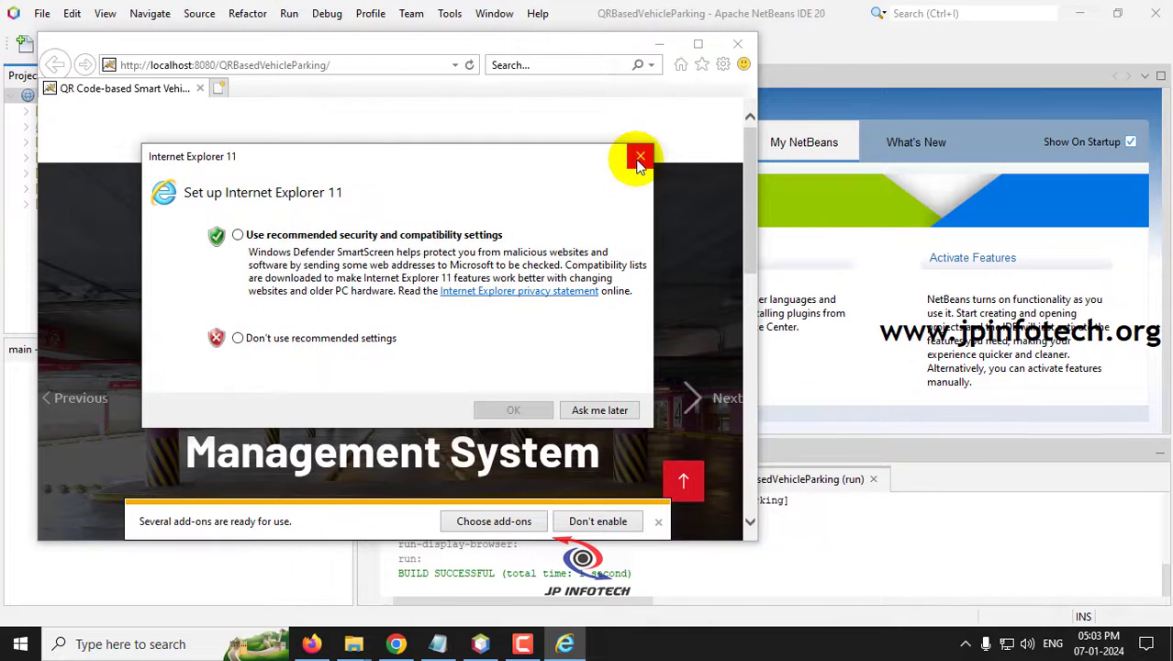
- Dismiss Internet Explorer's setup prompt, maximize the parking home page, then close the browser
{"action": "left_click", "coordinate": [639, 161]}
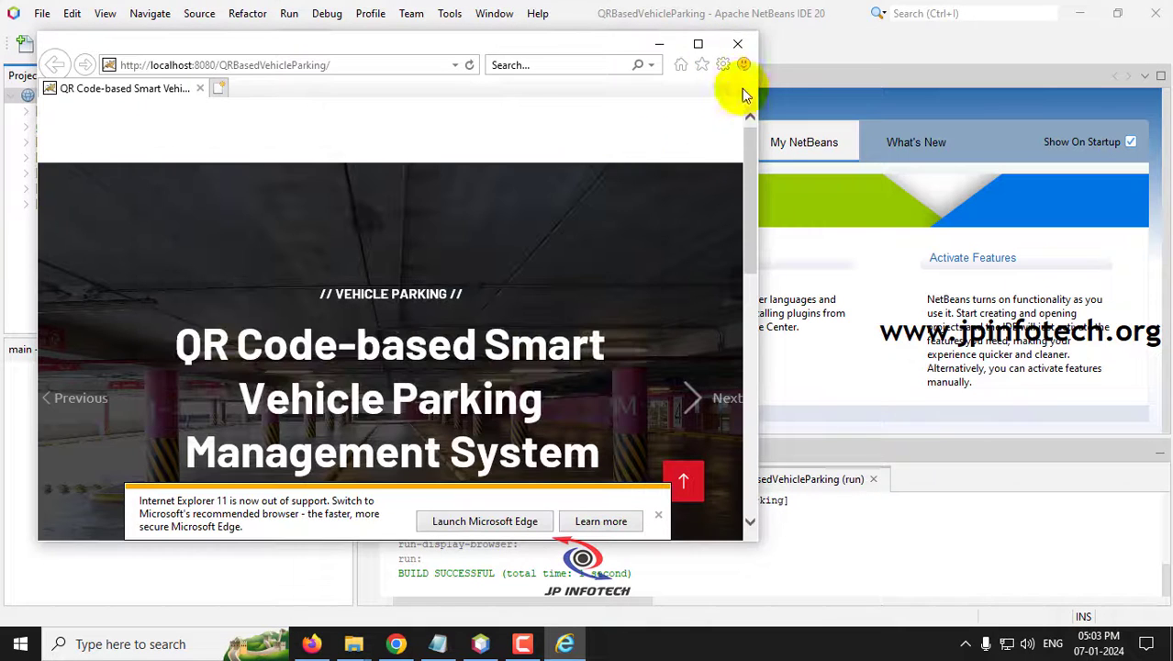
{"action": "left_click", "coordinate": [699, 46]}
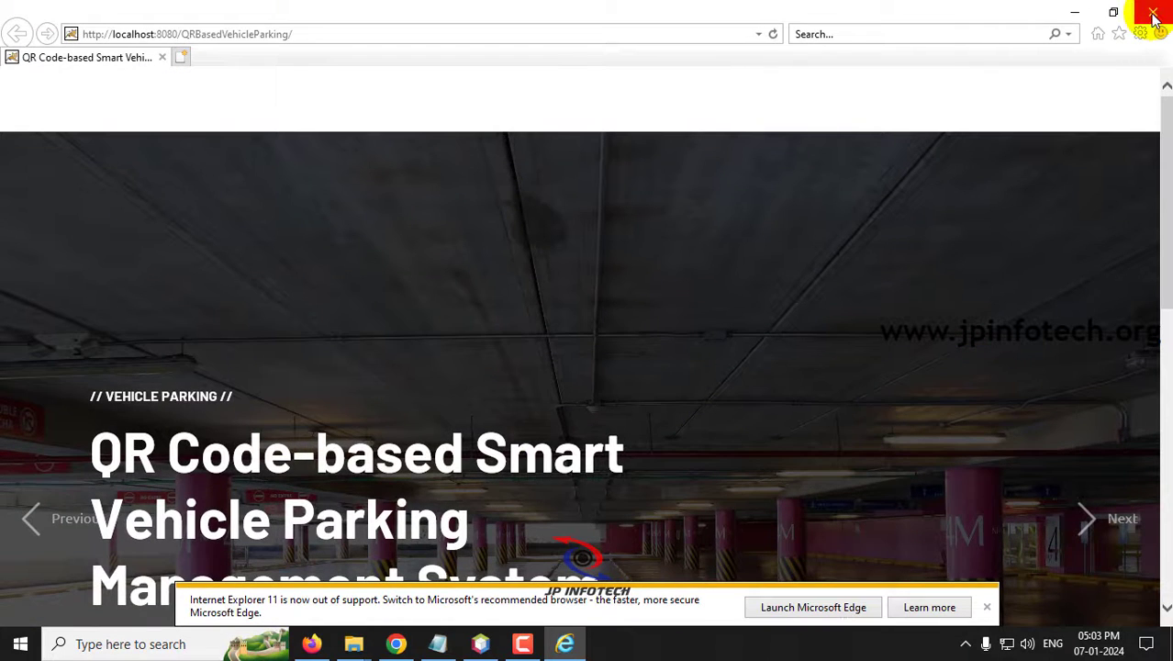
{"action": "left_click", "coordinate": [1154, 15]}
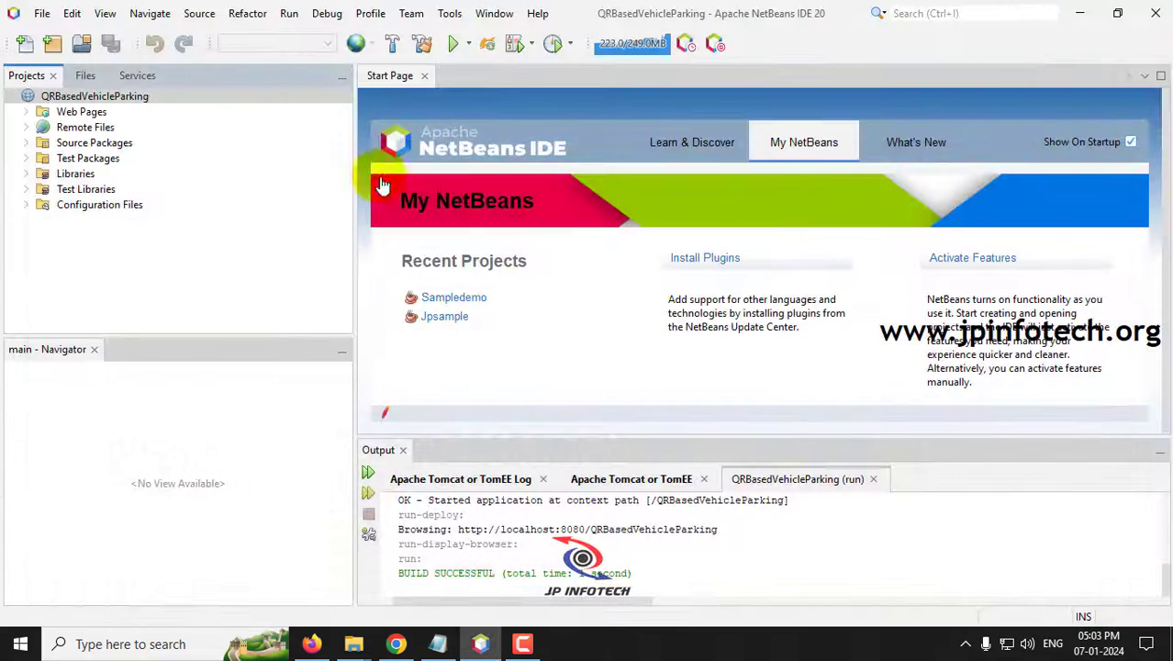
- Set NetBeans' web browser to Chrome in Tools > Options > General, then rerun QRBasedVehicleParking
{"action": "left_click", "coordinate": [453, 21]}
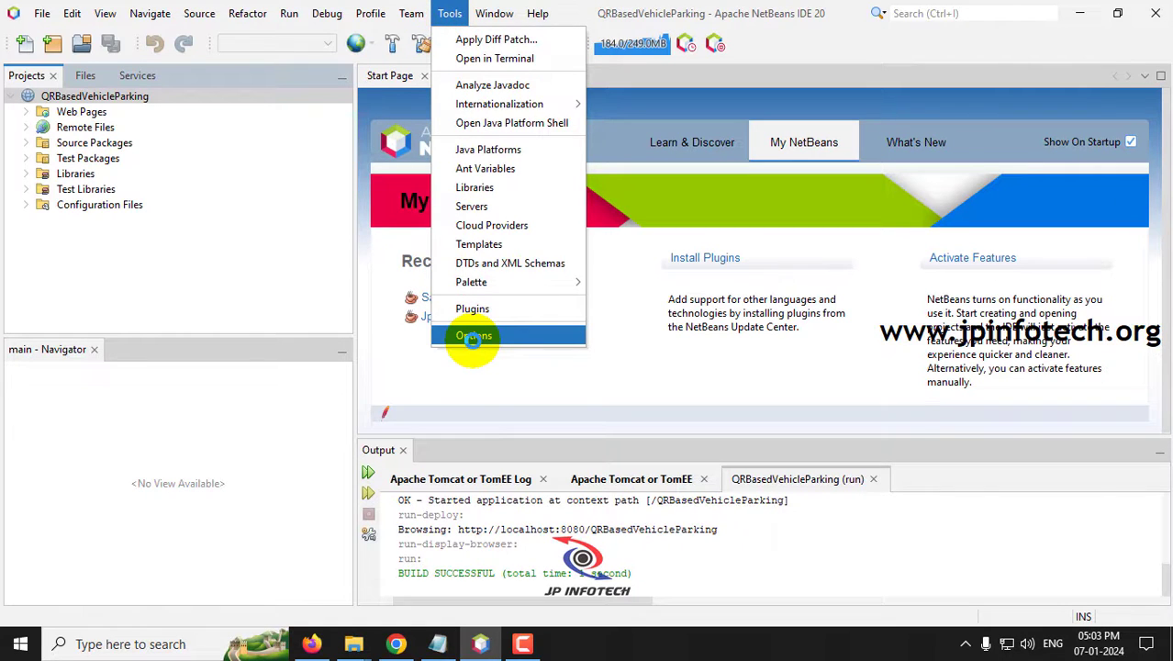
{"action": "left_click", "coordinate": [472, 336]}
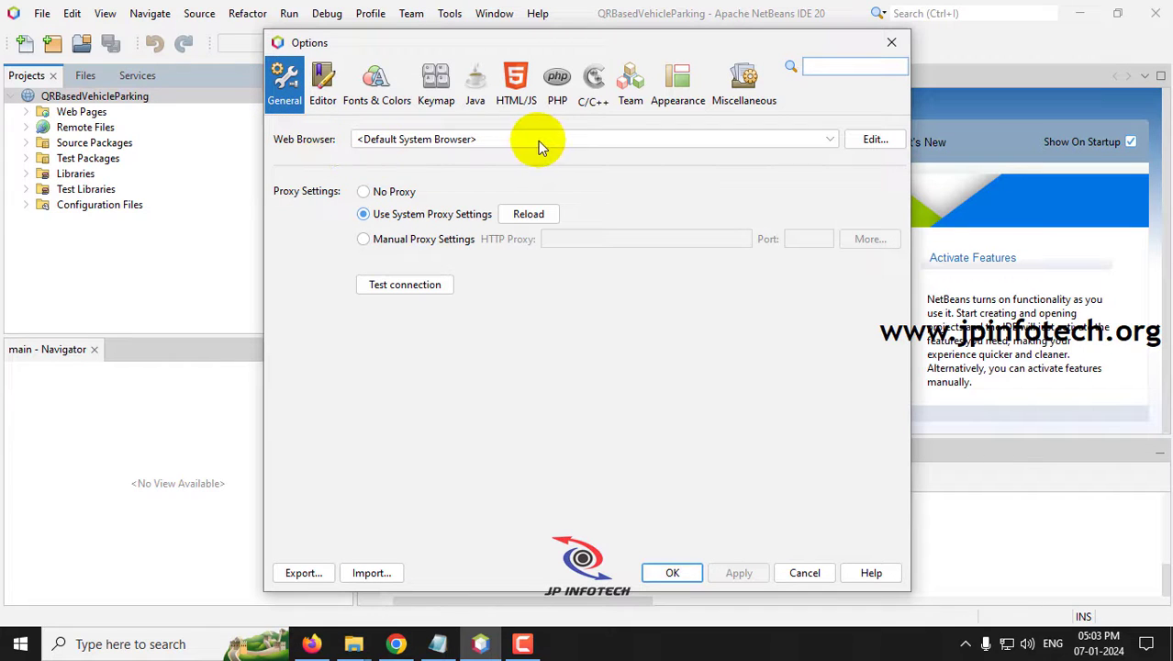
{"action": "left_click", "coordinate": [495, 139]}
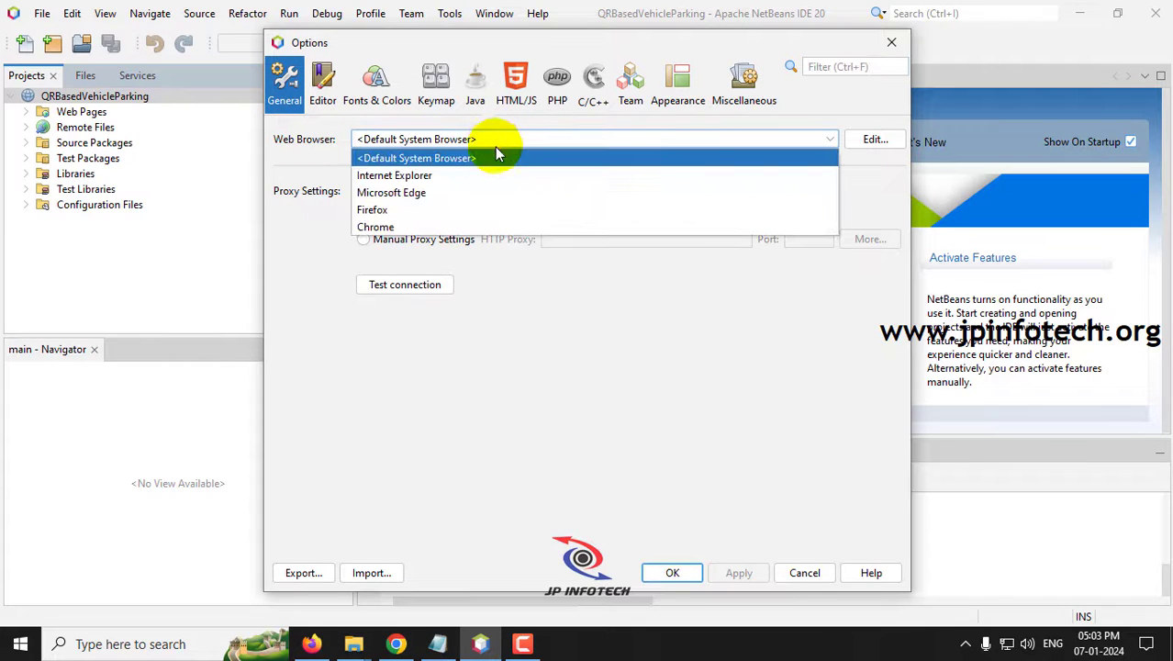
{"action": "left_click", "coordinate": [389, 229]}
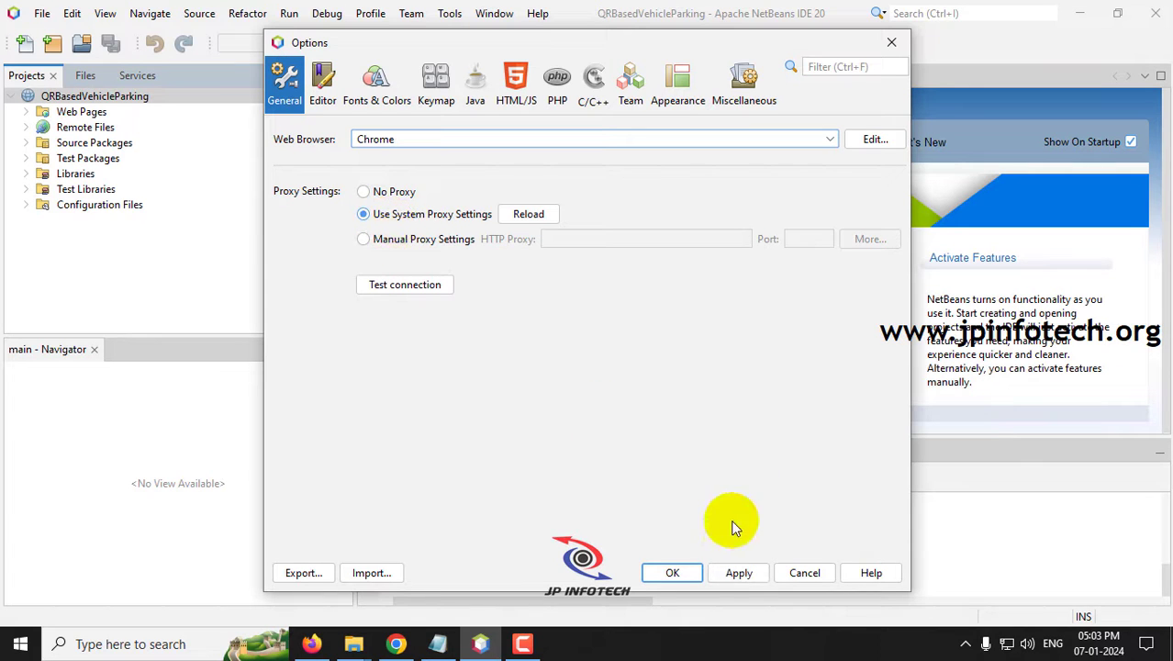
{"action": "left_click", "coordinate": [749, 573]}
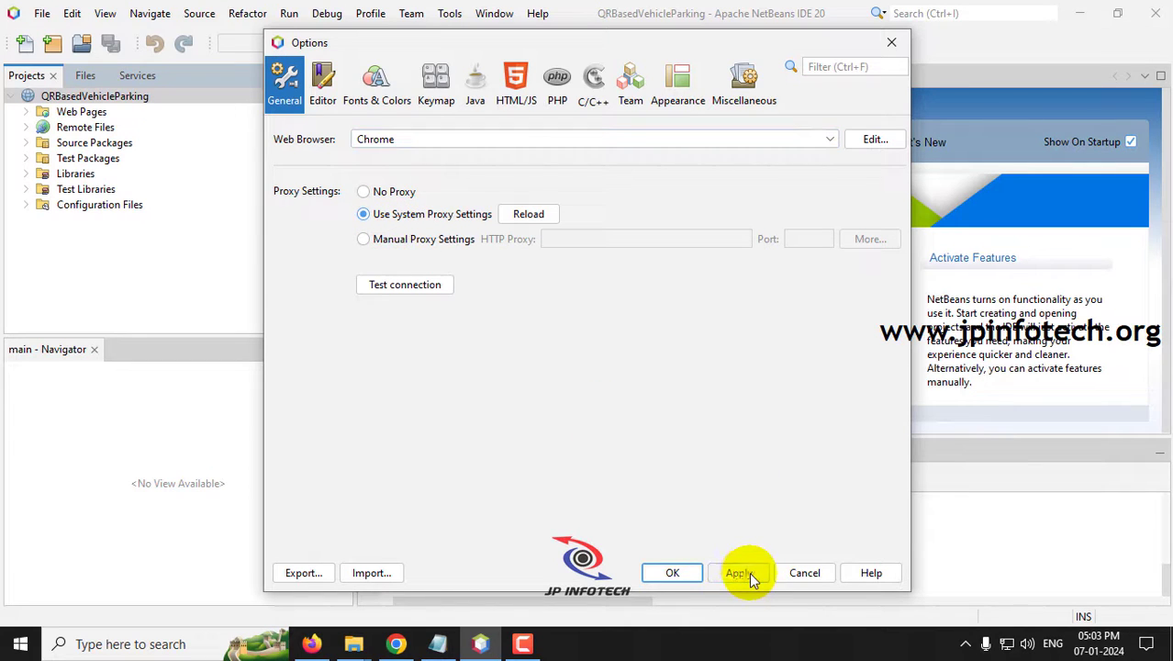
{"action": "left_click", "coordinate": [687, 571]}
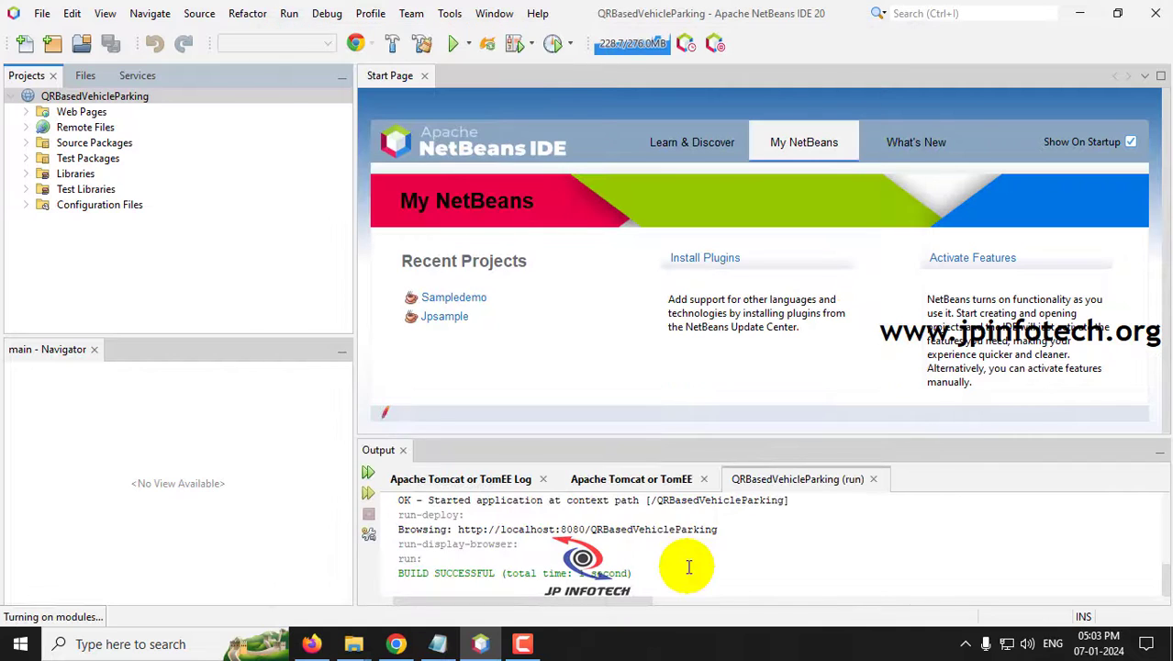
{"action": "right_click", "coordinate": [117, 96]}
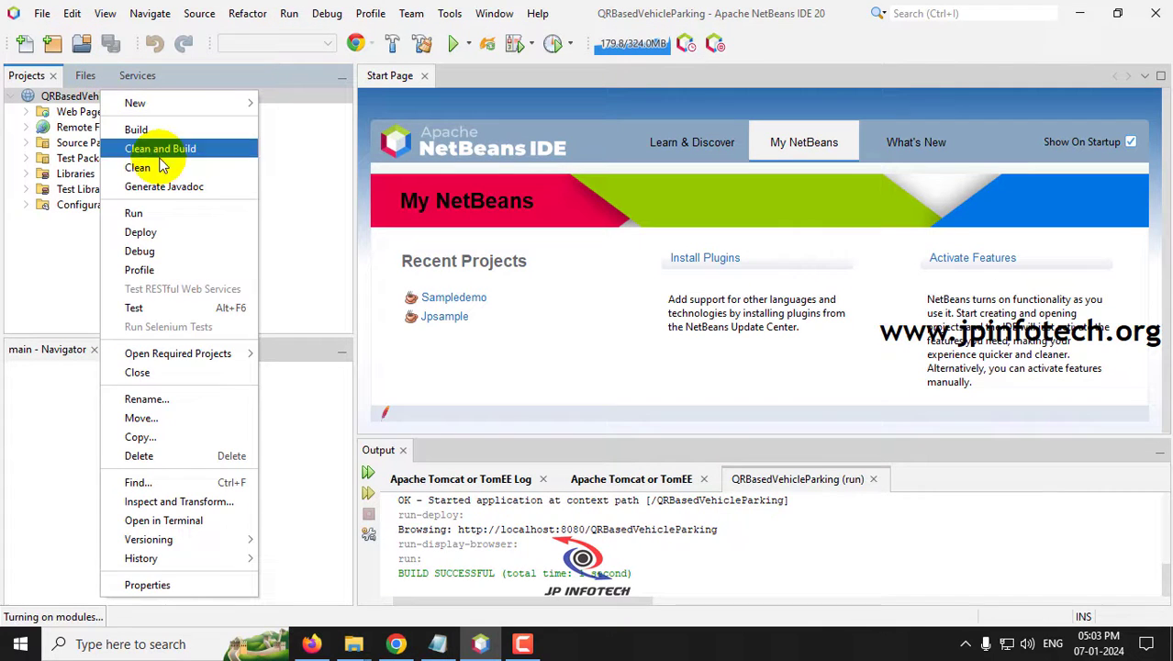
{"action": "left_click", "coordinate": [147, 209]}
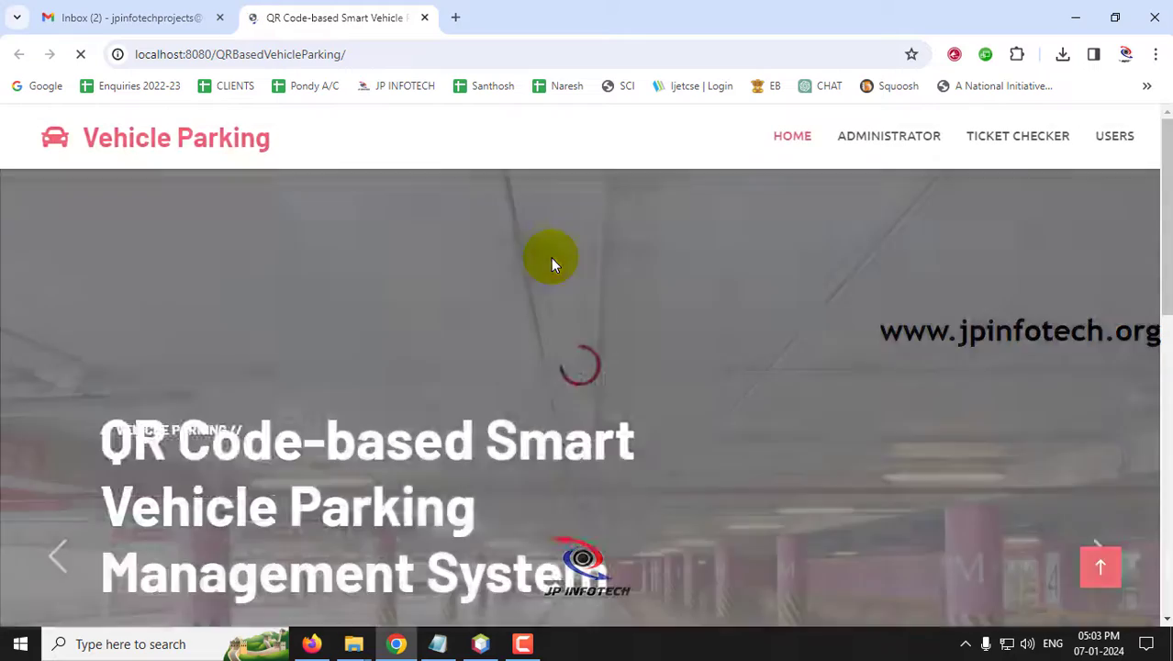
- Scroll through the parking home page at localhost:8080/QRBasedVehicleParking/, then minimize Chrome
{"action": "scroll", "coordinate": [513, 368], "scroll_direction": "down", "scroll_amount": 5}
{"action": "scroll", "coordinate": [532, 292], "scroll_direction": "up", "scroll_amount": 5}
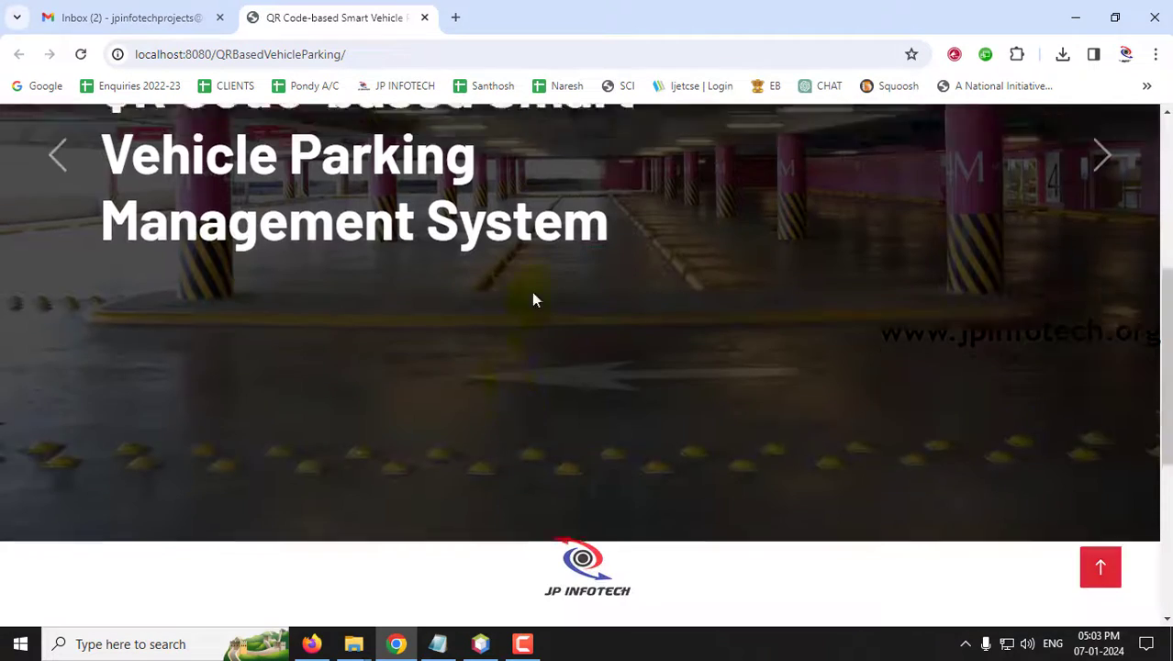
{"action": "left_click", "coordinate": [1075, 17]}
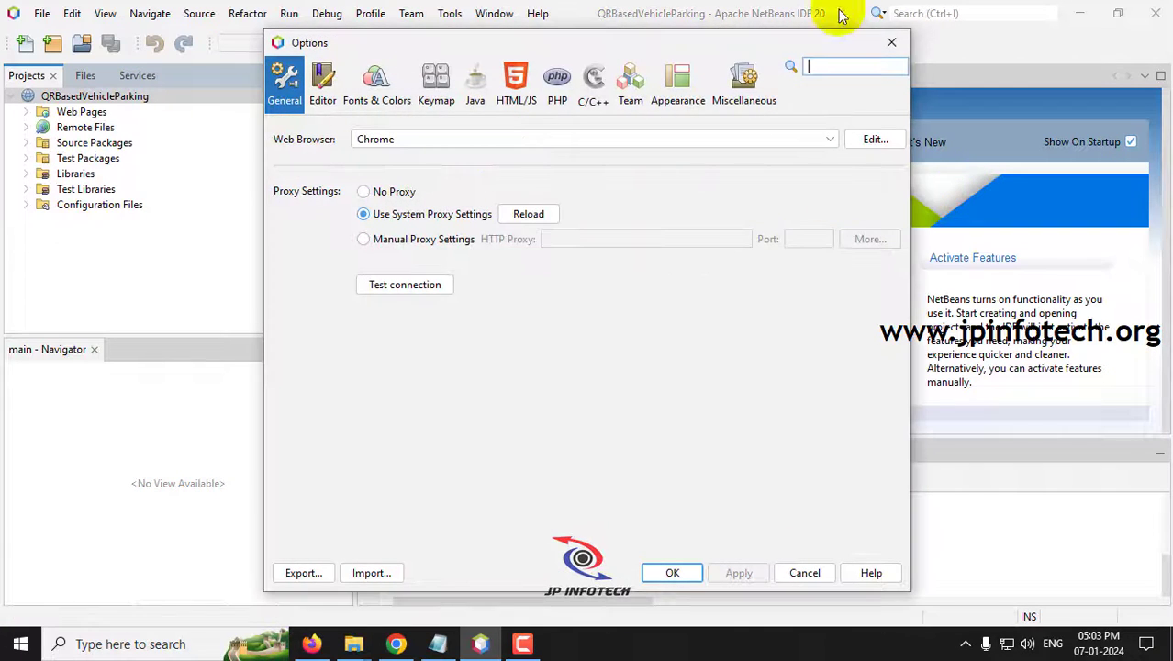
- Select the six outline lines in Notepad, minimize it, and close the leftover Options window
{"action": "left_click", "coordinate": [887, 43]}
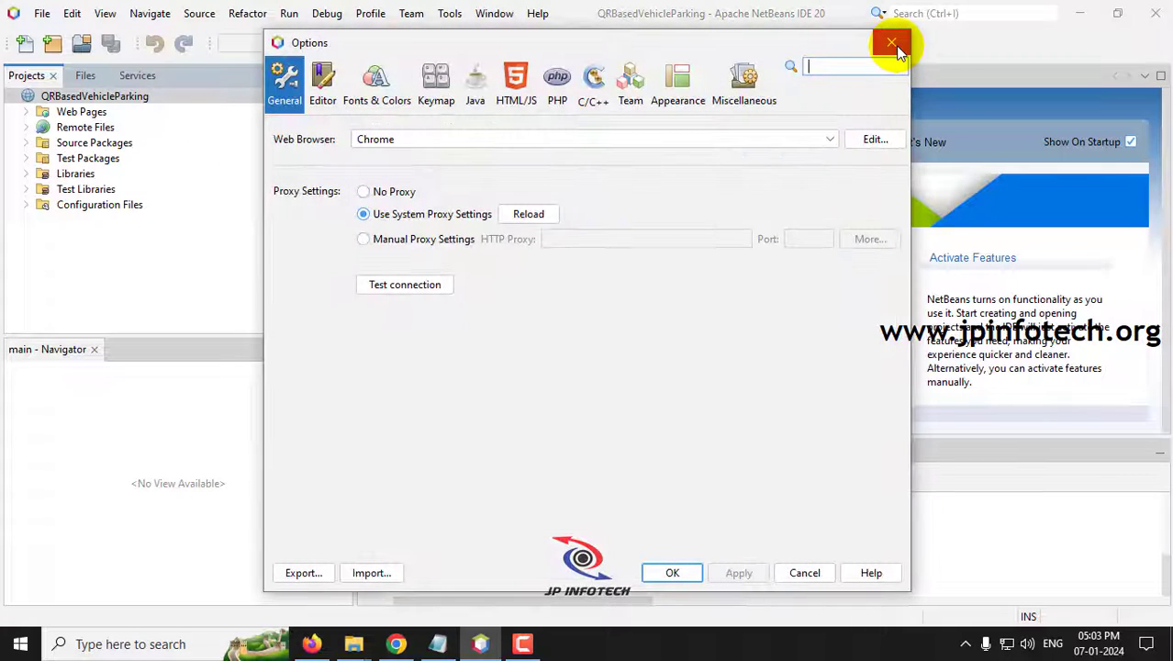
{"action": "left_click", "coordinate": [893, 45]}
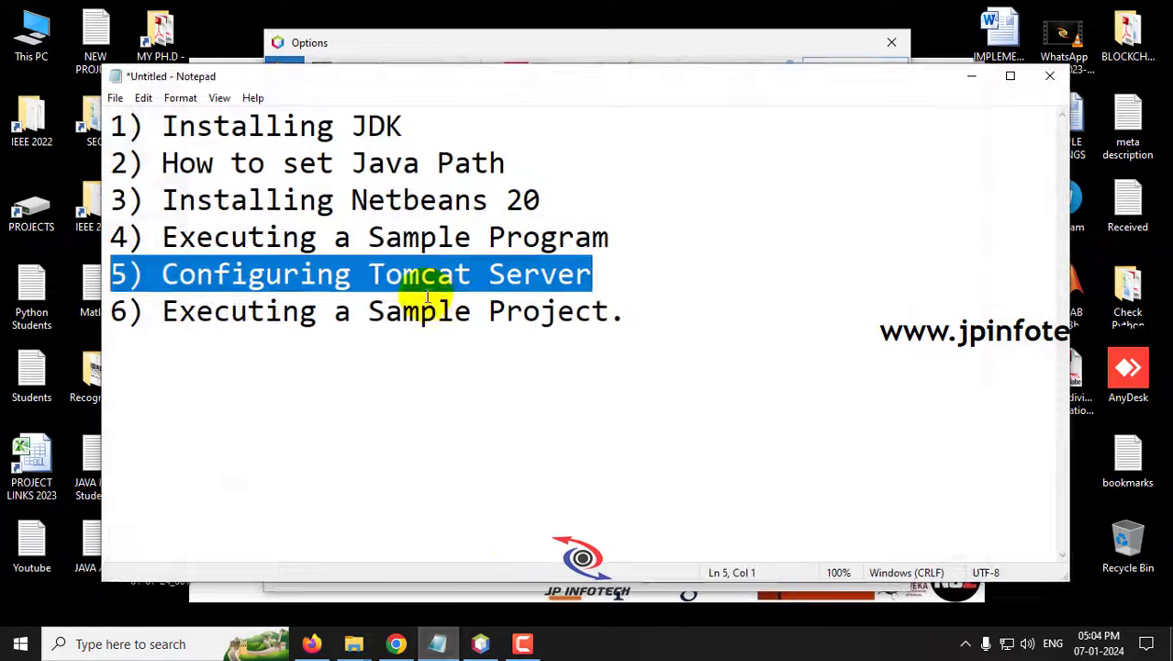
{"action": "left_click", "coordinate": [453, 275]}
{"action": "left_click_drag", "start_coordinate": [600, 310], "coordinate": [108, 121]}
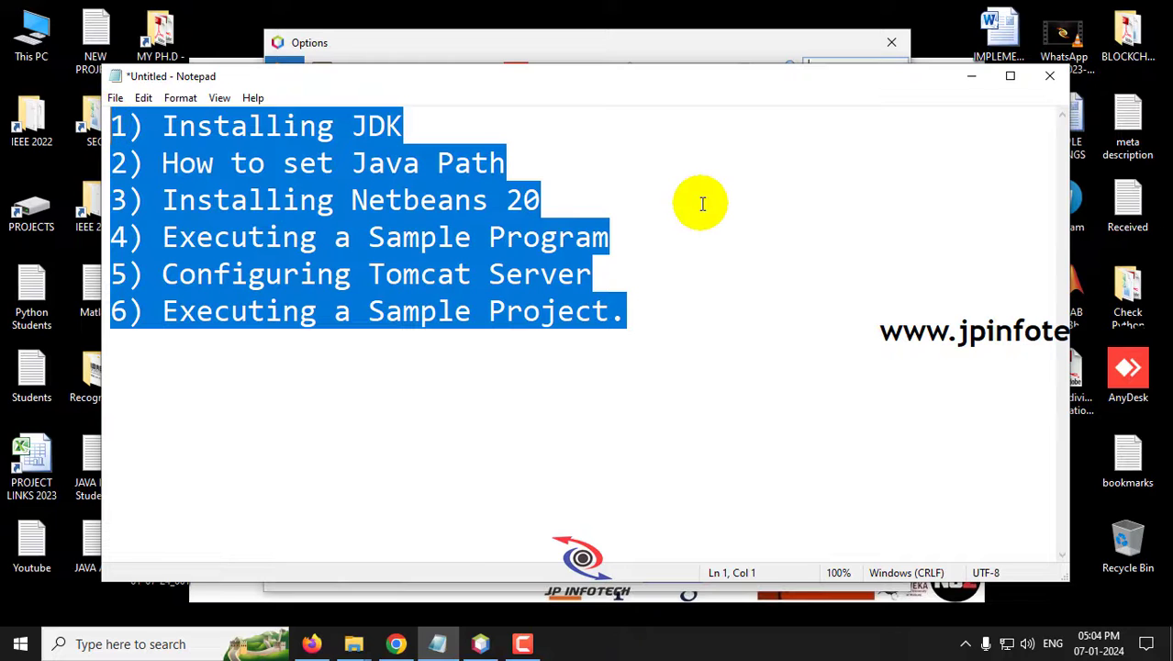
{"action": "left_click", "coordinate": [978, 84]}
{"action": "left_click", "coordinate": [888, 42]}
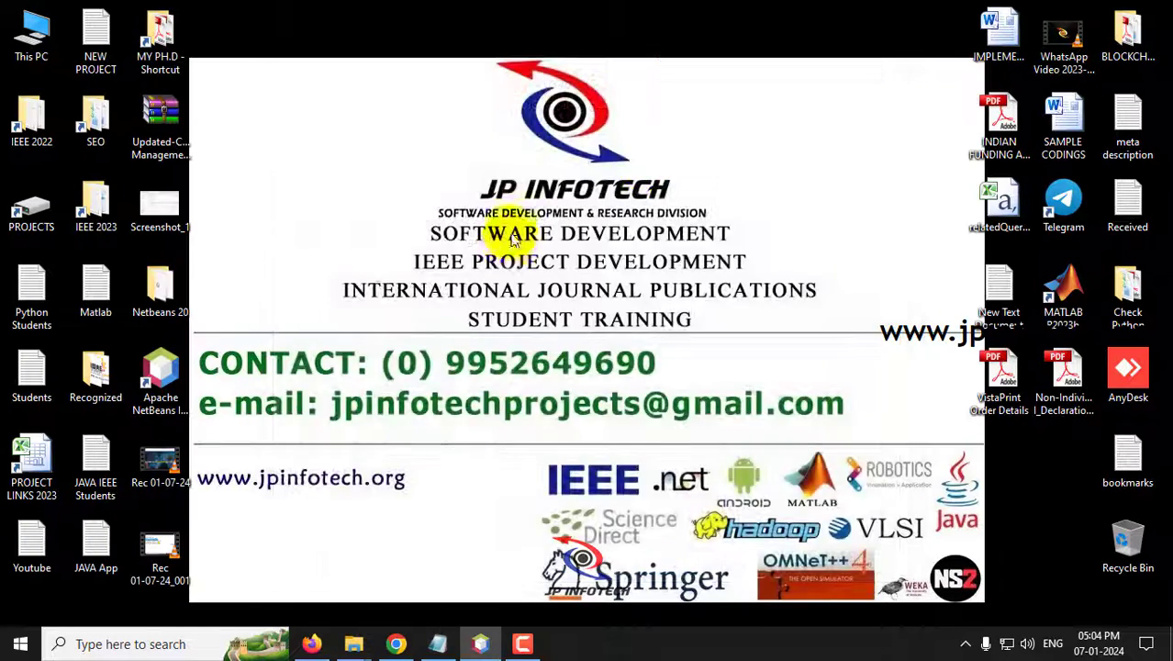